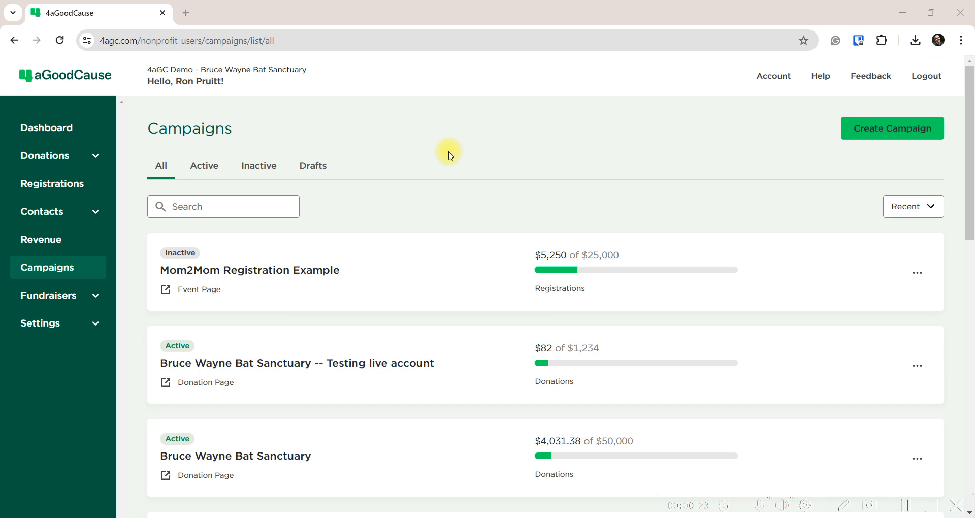
Start a new peer-to-peer crowdfunding campaign, toggle the Event type, then abandon it
{"action": "left_click", "coordinate": [887, 131]}
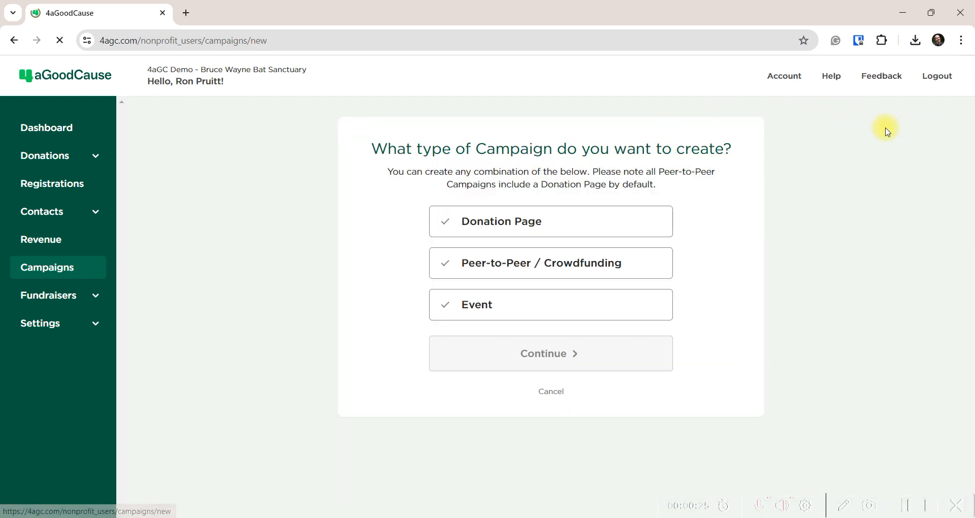
{"action": "left_click", "coordinate": [652, 266]}
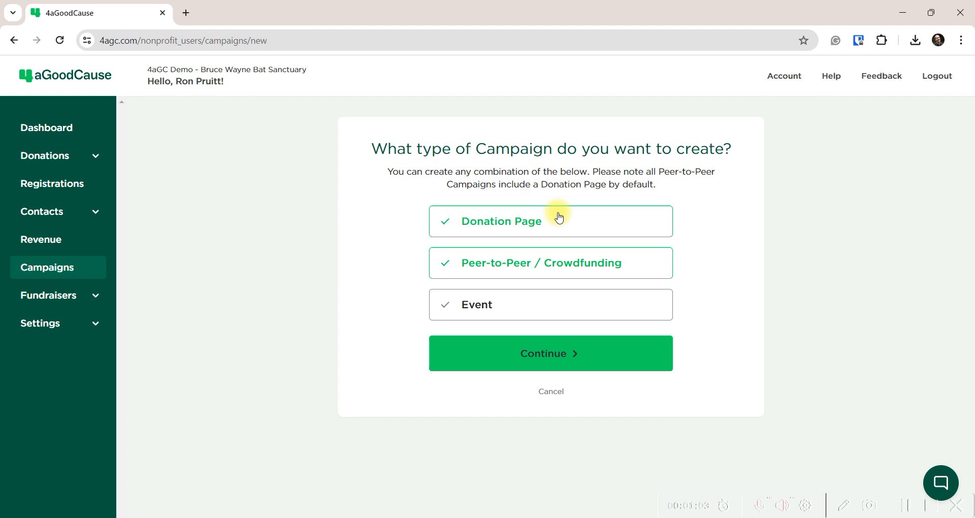
{"action": "left_click", "coordinate": [508, 305]}
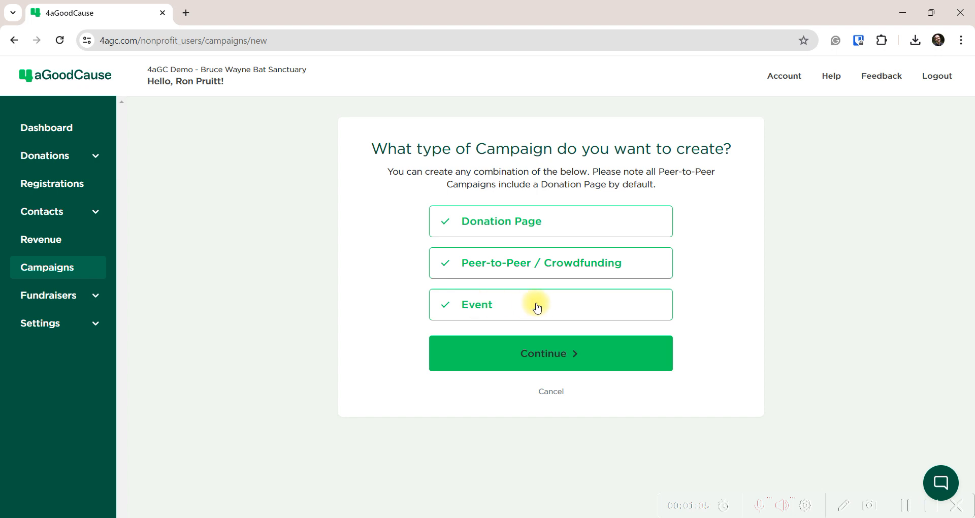
{"action": "left_click", "coordinate": [537, 307]}
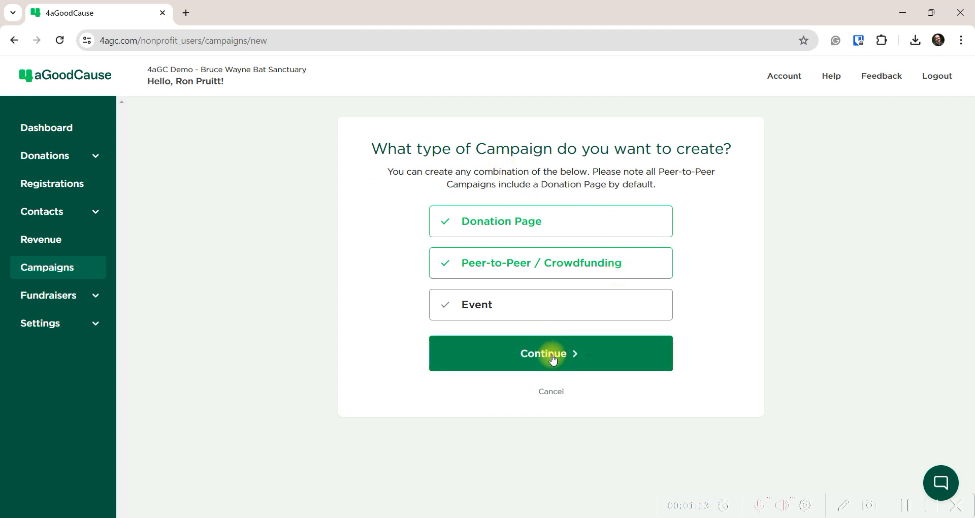
{"action": "left_click", "coordinate": [552, 394]}
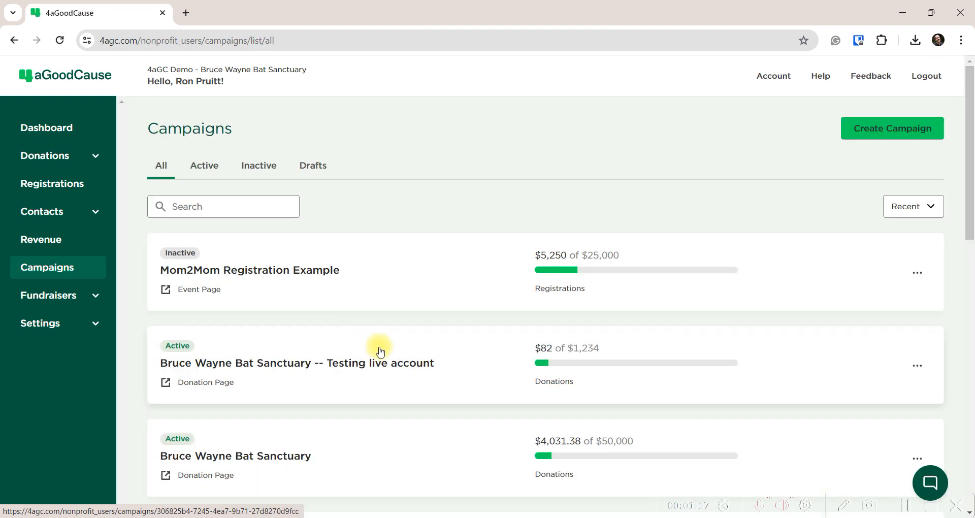
Duplicate the Bruce Wayne Bat Sanctuary campaign from its actions menu
{"action": "scroll", "coordinate": [376, 348], "scroll_direction": "down", "scroll_amount": 1}
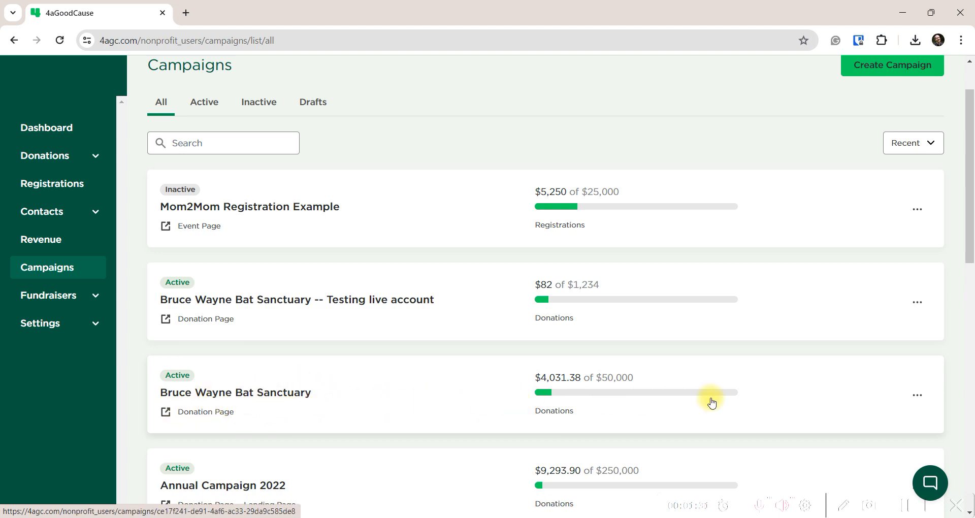
{"action": "left_click", "coordinate": [917, 394]}
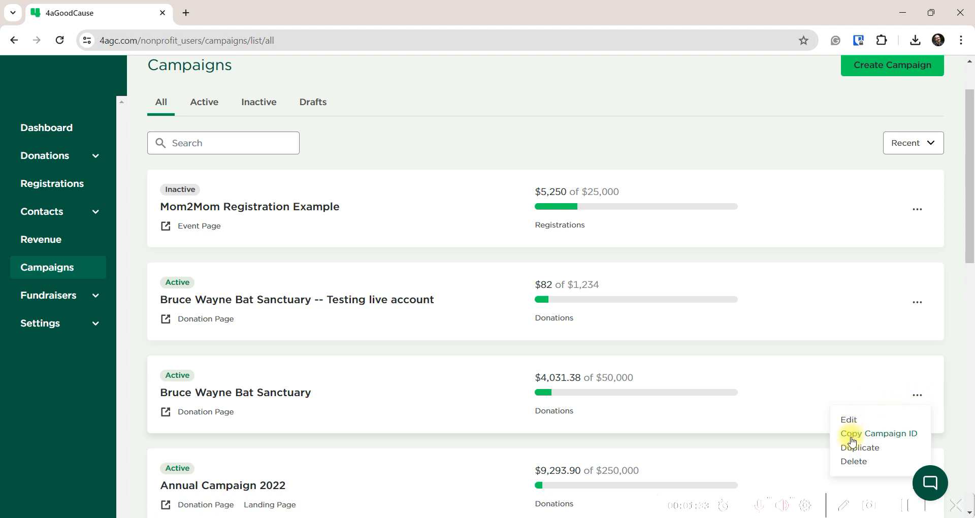
{"action": "left_click", "coordinate": [852, 453]}
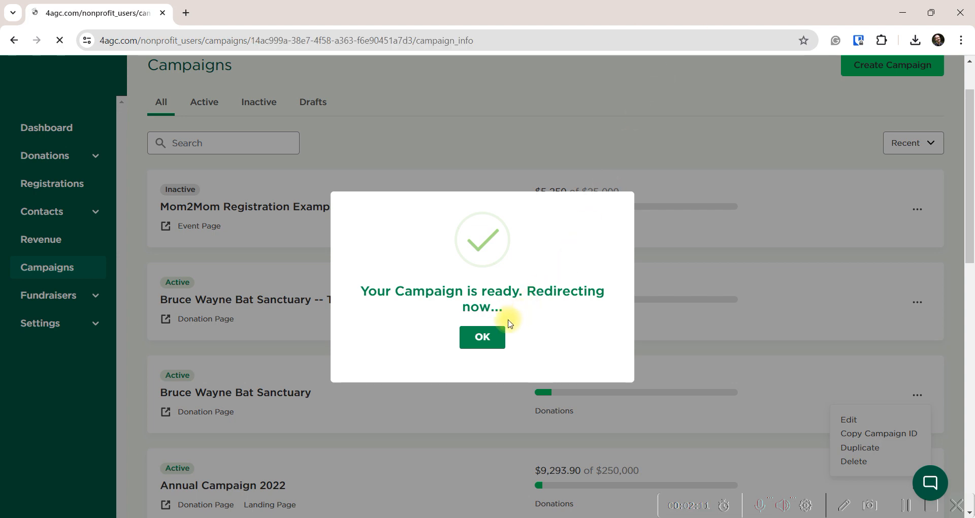
Replace the [COPY] suffix in the copy's campaign name with '- P2P'
{"action": "left_click", "coordinate": [501, 333]}
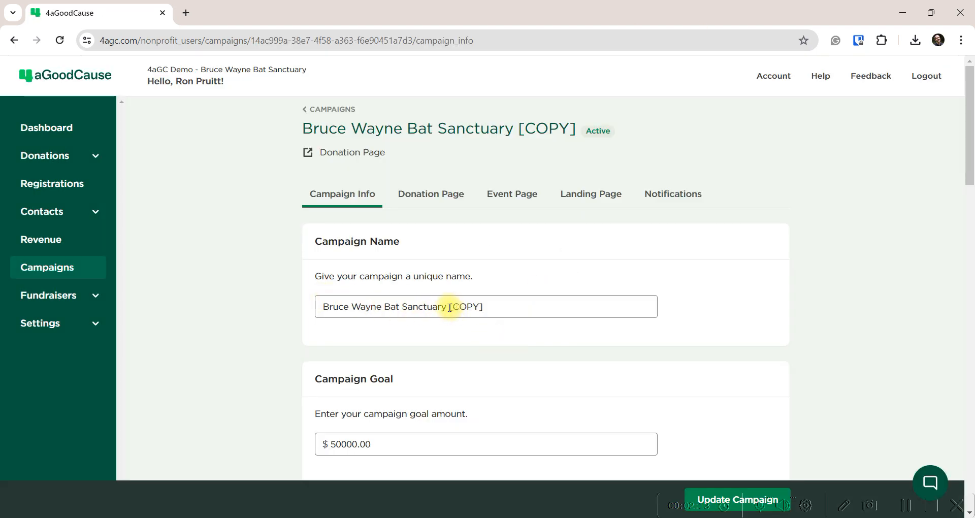
{"action": "left_click_drag", "start_coordinate": [449, 306], "coordinate": [633, 300]}
{"action": "type", "text": "- "}
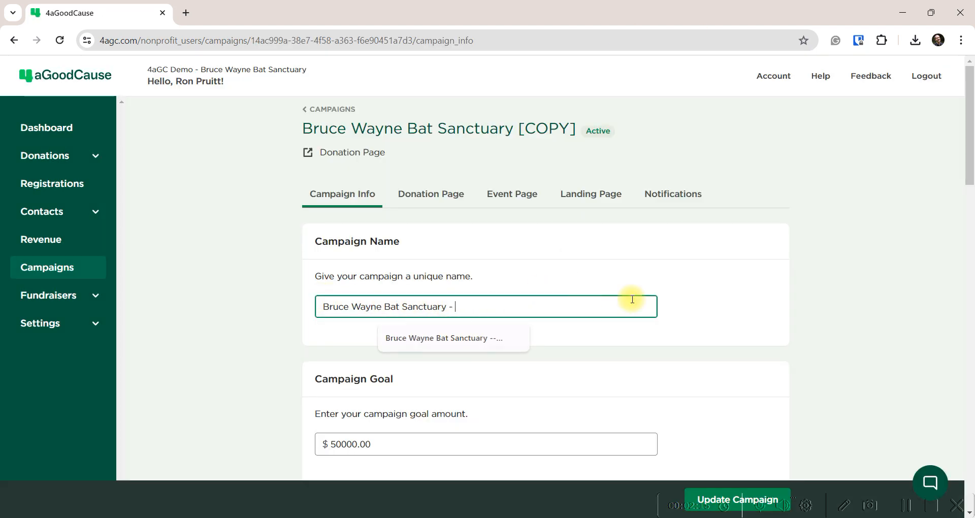
{"action": "type", "text": "P2P"}
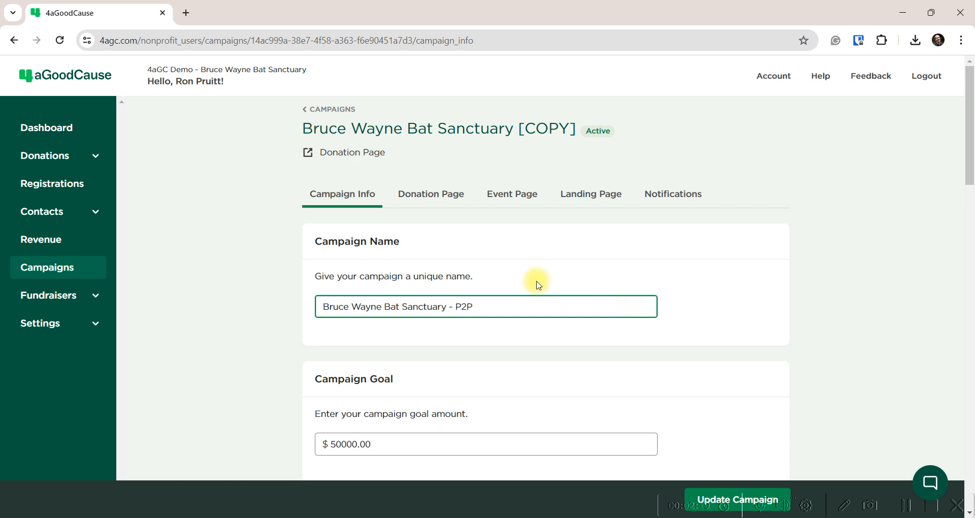
Review the remaining campaign settings and save the renamed campaign with Update Campaign
{"action": "scroll", "coordinate": [305, 327], "scroll_direction": "down", "scroll_amount": 3}
{"action": "scroll", "coordinate": [305, 327], "scroll_direction": "down", "scroll_amount": 1}
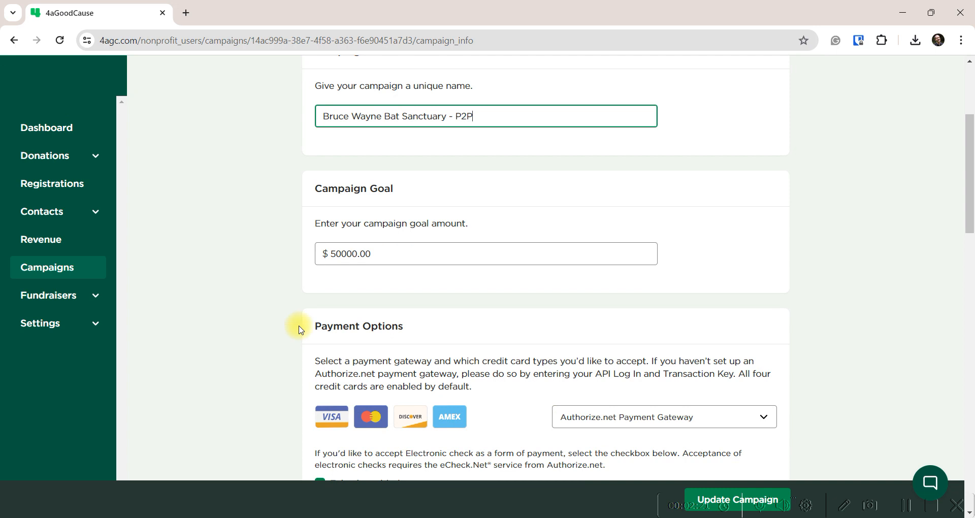
{"action": "scroll", "coordinate": [302, 315], "scroll_direction": "down", "scroll_amount": 2}
{"action": "scroll", "coordinate": [301, 313], "scroll_direction": "up", "scroll_amount": 5}
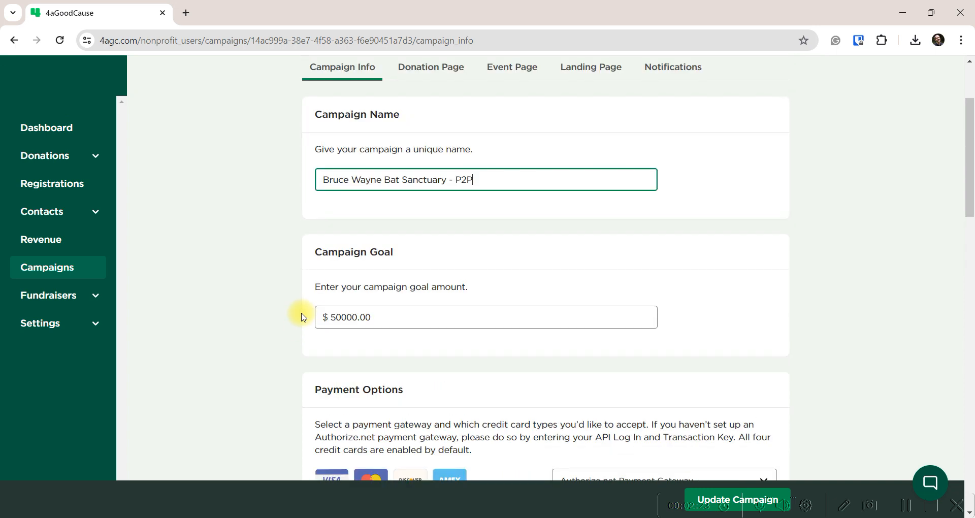
{"action": "scroll", "coordinate": [299, 282], "scroll_direction": "down", "scroll_amount": 2}
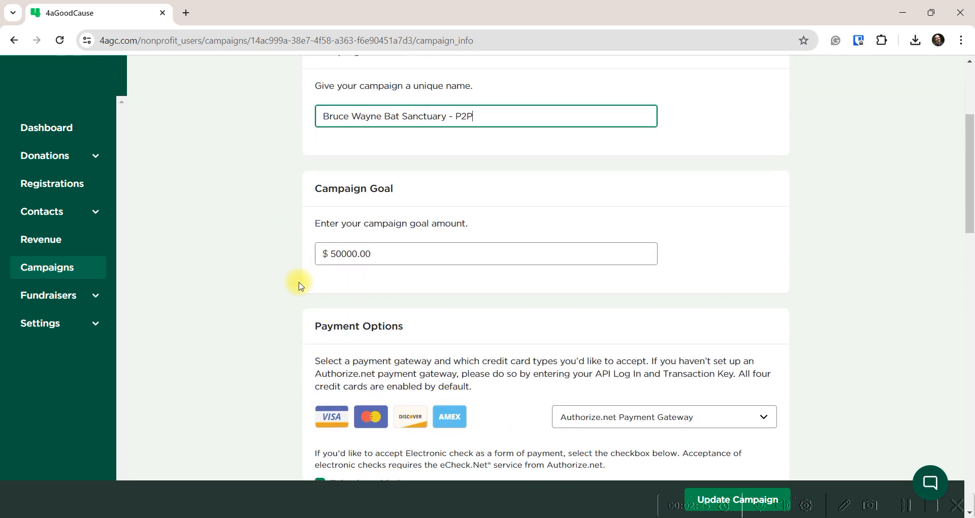
{"action": "scroll", "coordinate": [300, 297], "scroll_direction": "down", "scroll_amount": 2}
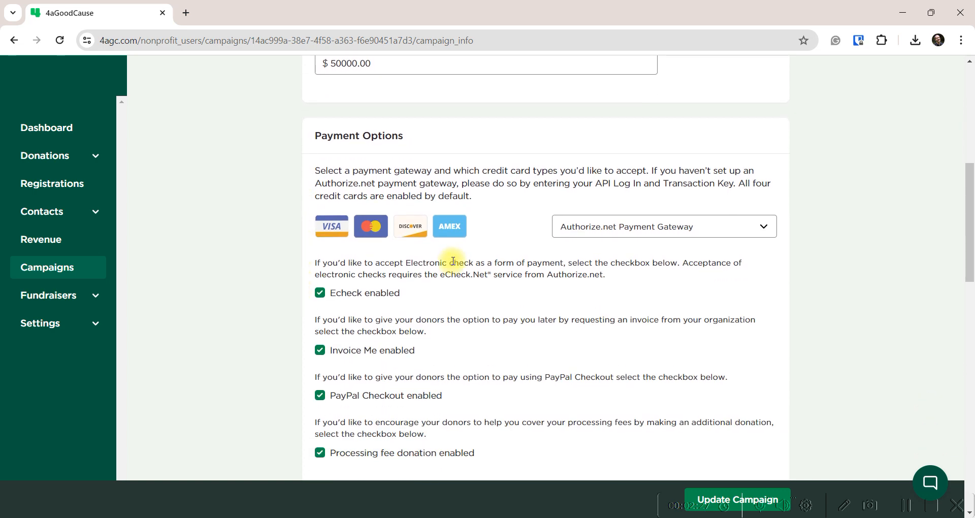
{"action": "scroll", "coordinate": [394, 254], "scroll_direction": "down", "scroll_amount": 4}
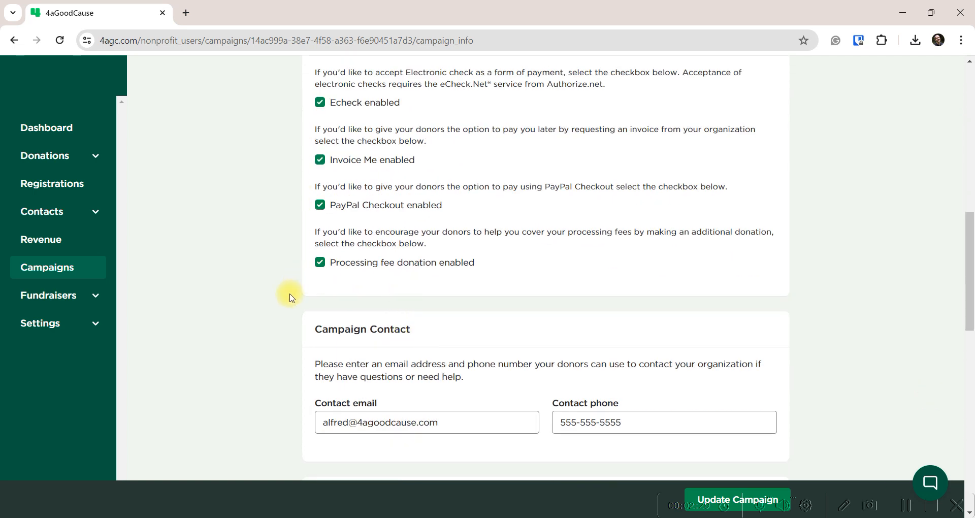
{"action": "scroll", "coordinate": [290, 298], "scroll_direction": "down", "scroll_amount": 3}
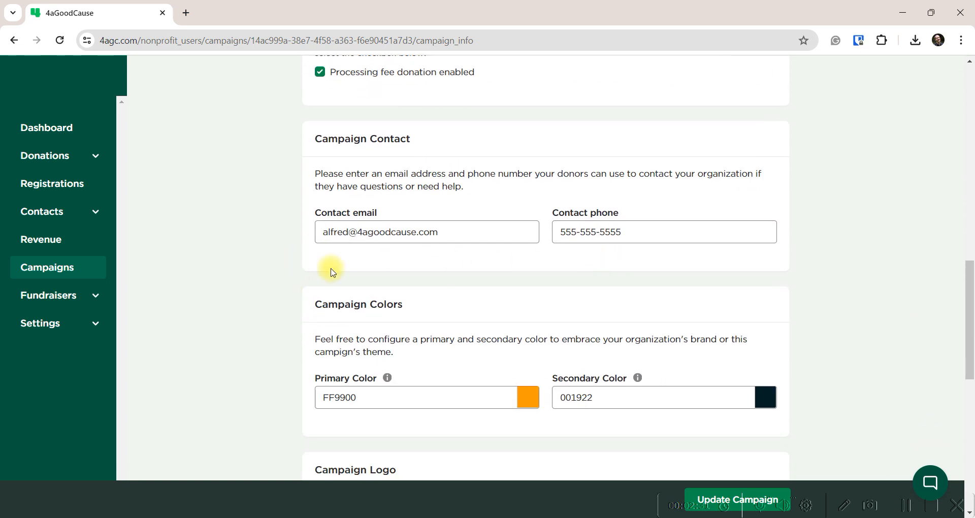
{"action": "scroll", "coordinate": [305, 271], "scroll_direction": "down", "scroll_amount": 2}
{"action": "scroll", "coordinate": [625, 316], "scroll_direction": "down", "scroll_amount": 2}
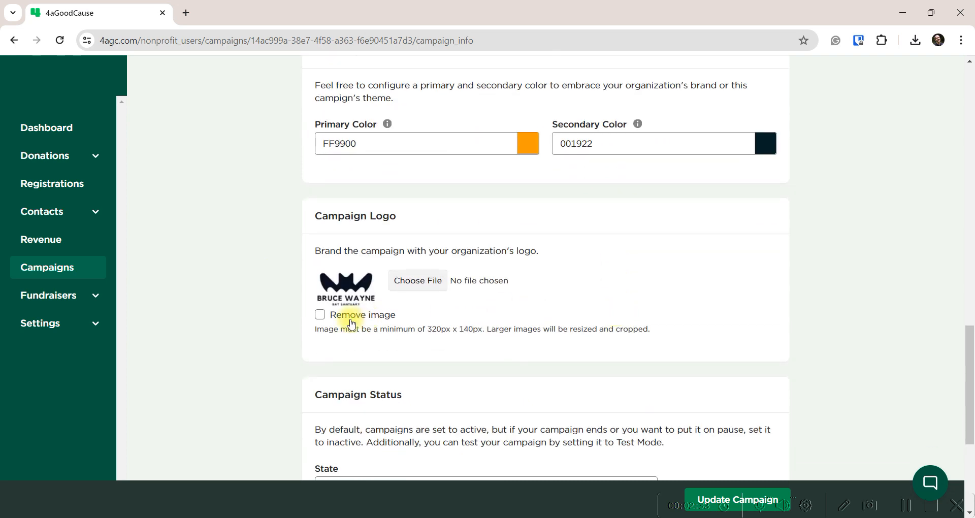
{"action": "scroll", "coordinate": [302, 353], "scroll_direction": "down", "scroll_amount": 4}
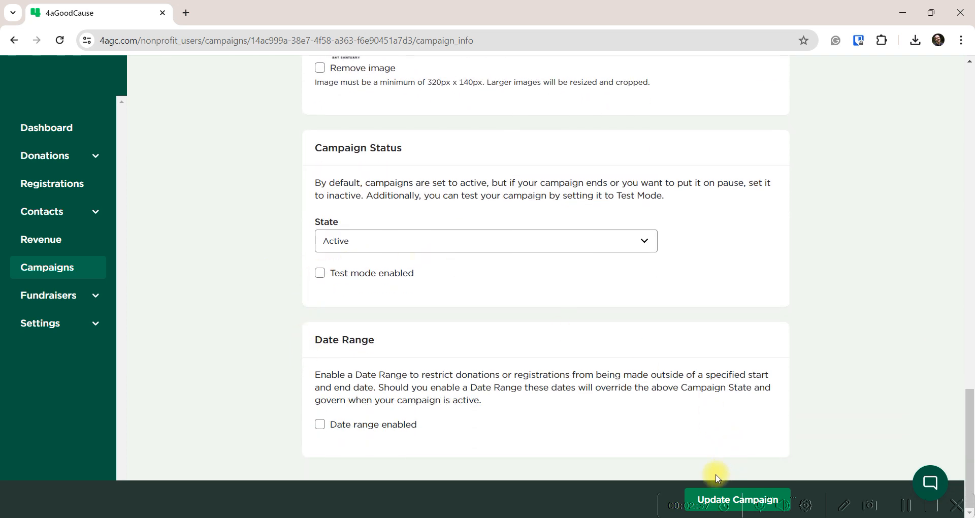
{"action": "left_click", "coordinate": [712, 494]}
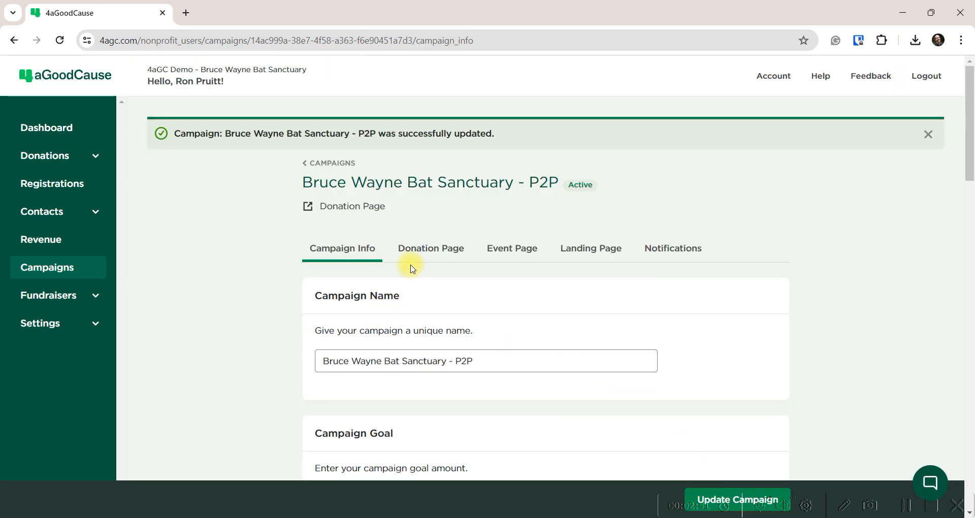
Open the campaign's Donation Page settings and scroll down to the gift options
{"action": "left_click", "coordinate": [426, 253]}
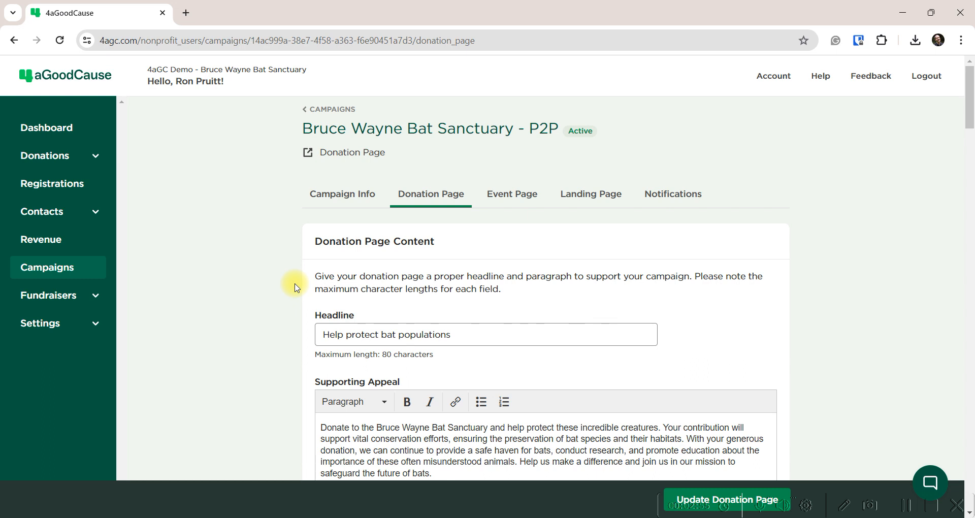
{"action": "scroll", "coordinate": [291, 284], "scroll_direction": "down", "scroll_amount": 4}
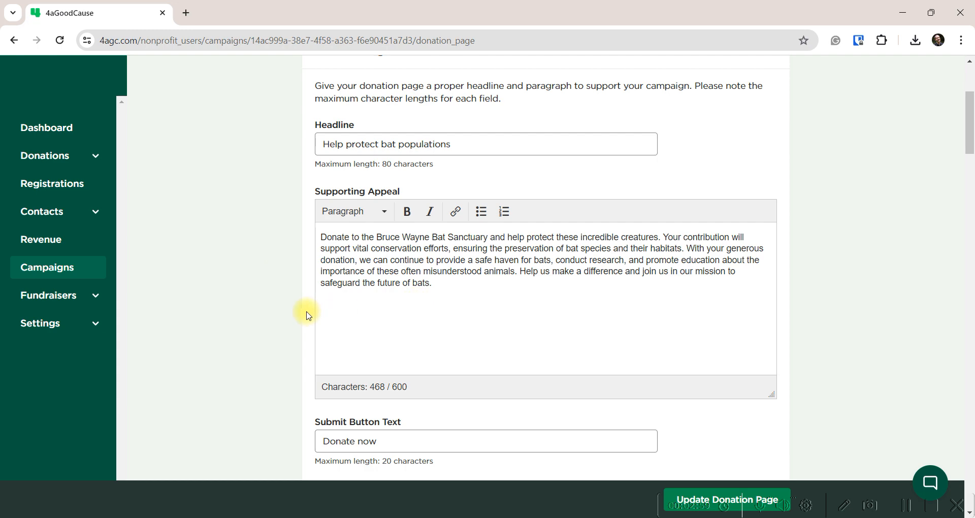
{"action": "scroll", "coordinate": [302, 311], "scroll_direction": "down", "scroll_amount": 8}
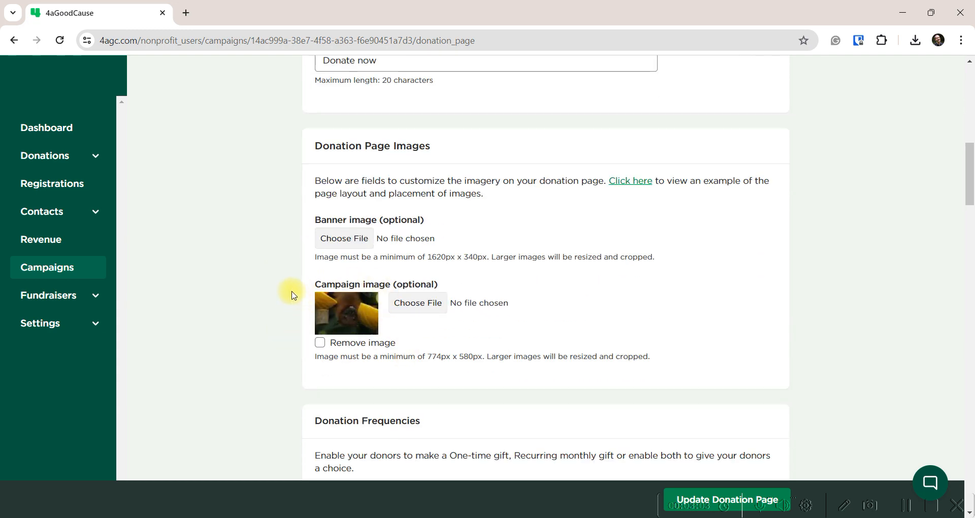
{"action": "scroll", "coordinate": [292, 295], "scroll_direction": "down", "scroll_amount": 5}
{"action": "scroll", "coordinate": [292, 294], "scroll_direction": "down", "scroll_amount": 1}
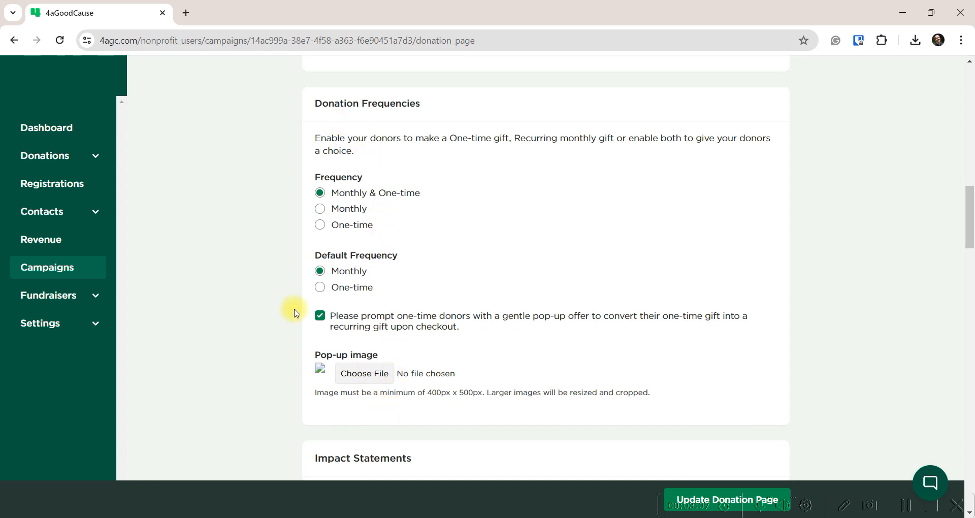
{"action": "scroll", "coordinate": [290, 309], "scroll_direction": "down", "scroll_amount": 2}
{"action": "scroll", "coordinate": [295, 311], "scroll_direction": "down", "scroll_amount": 4}
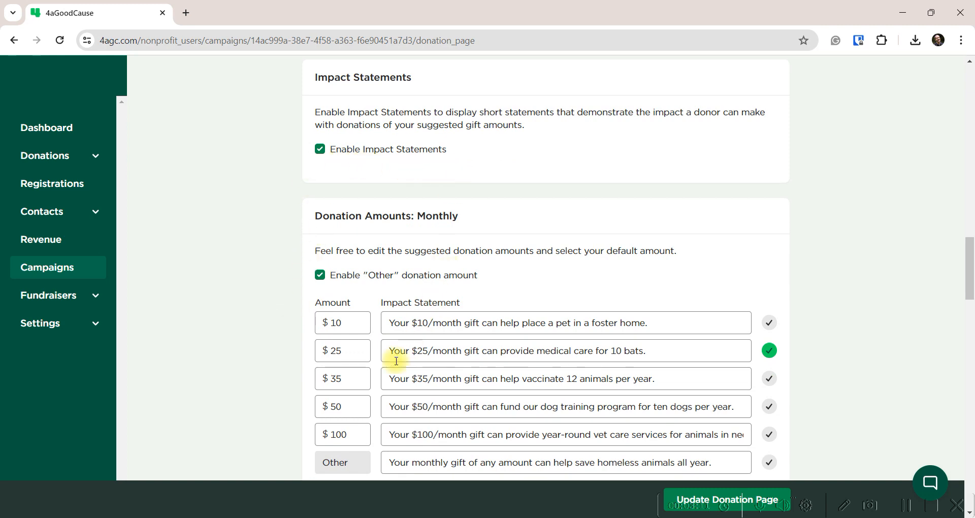
{"action": "scroll", "coordinate": [287, 325], "scroll_direction": "down", "scroll_amount": 10}
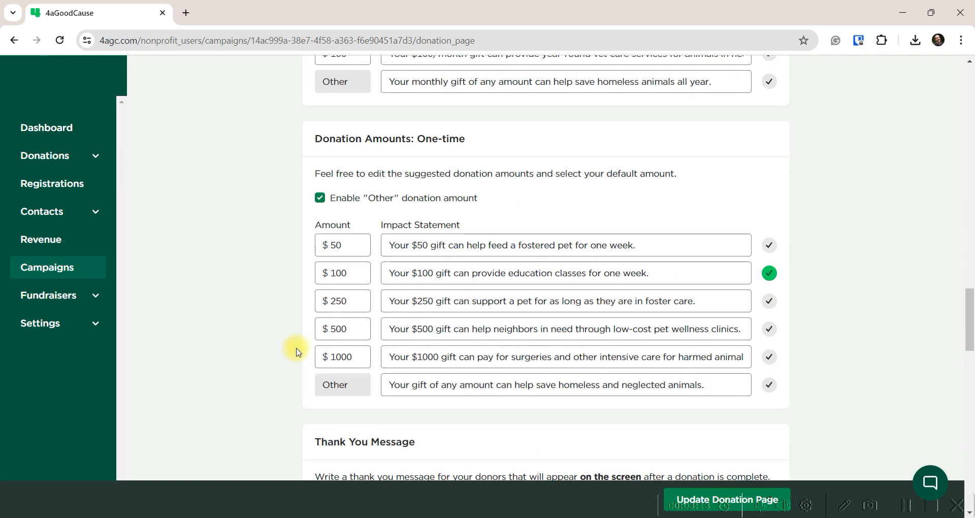
{"action": "scroll", "coordinate": [298, 351], "scroll_direction": "down", "scroll_amount": 1}
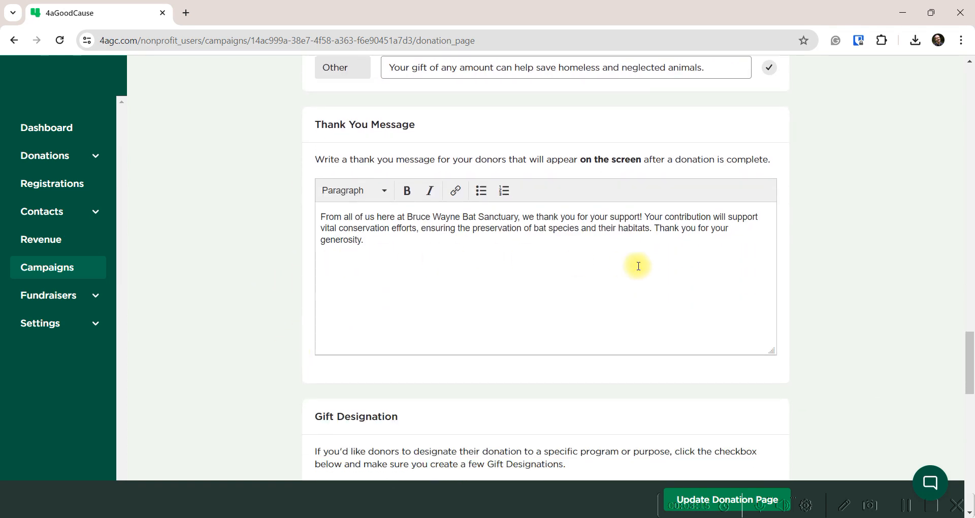
{"action": "scroll", "coordinate": [292, 292], "scroll_direction": "down", "scroll_amount": 2}
{"action": "scroll", "coordinate": [293, 294], "scroll_direction": "down", "scroll_amount": 2}
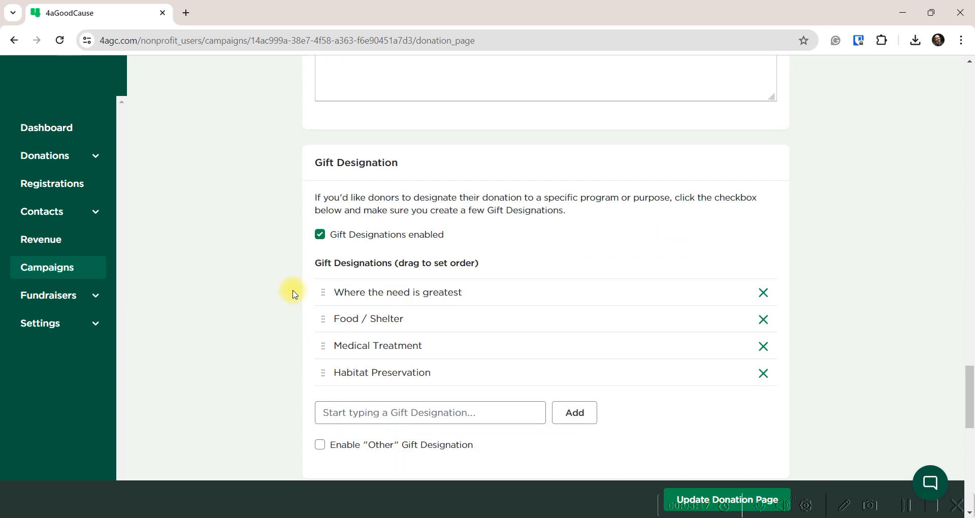
{"action": "scroll", "coordinate": [294, 294], "scroll_direction": "down", "scroll_amount": 1}
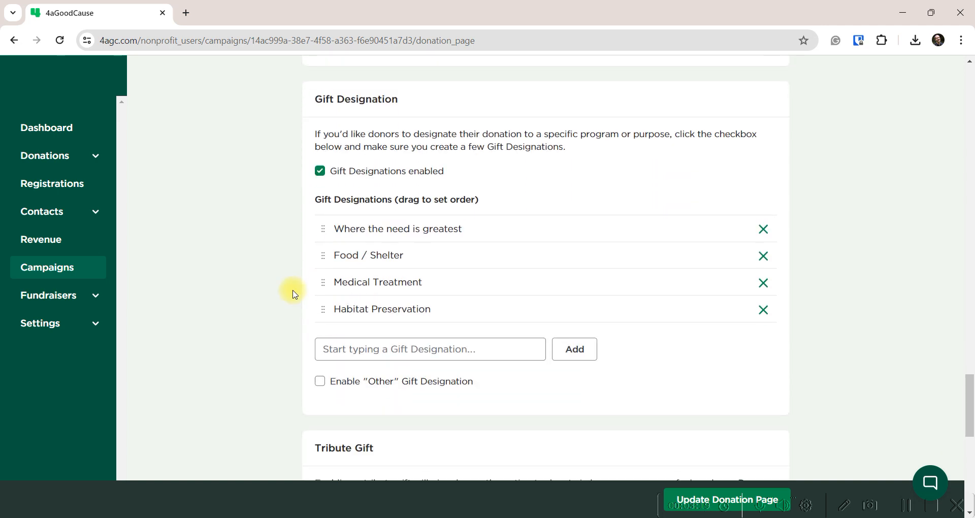
{"action": "scroll", "coordinate": [301, 325], "scroll_direction": "down", "scroll_amount": 3}
{"action": "scroll", "coordinate": [301, 325], "scroll_direction": "down", "scroll_amount": 3}
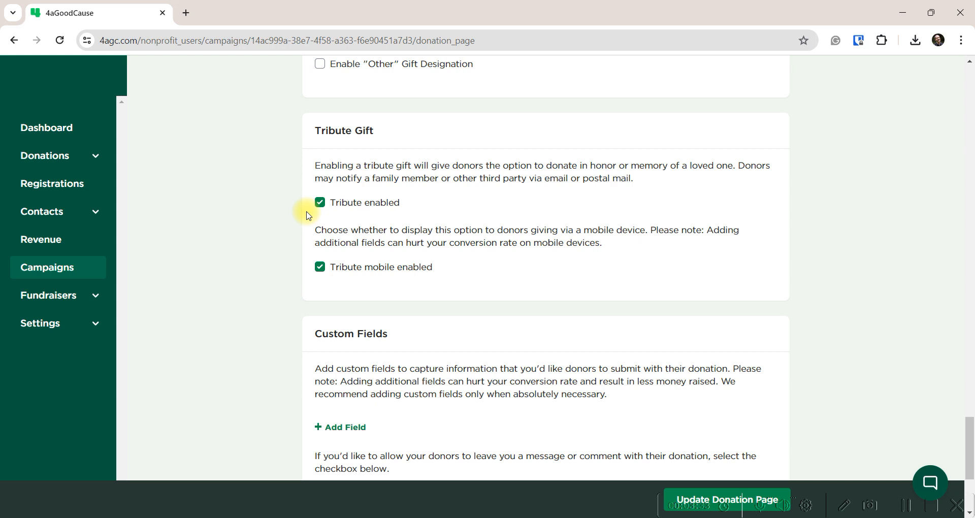
Uncheck 'Tribute enabled' and 'Donor comment enabled', then save the donation page
{"action": "left_click", "coordinate": [320, 202]}
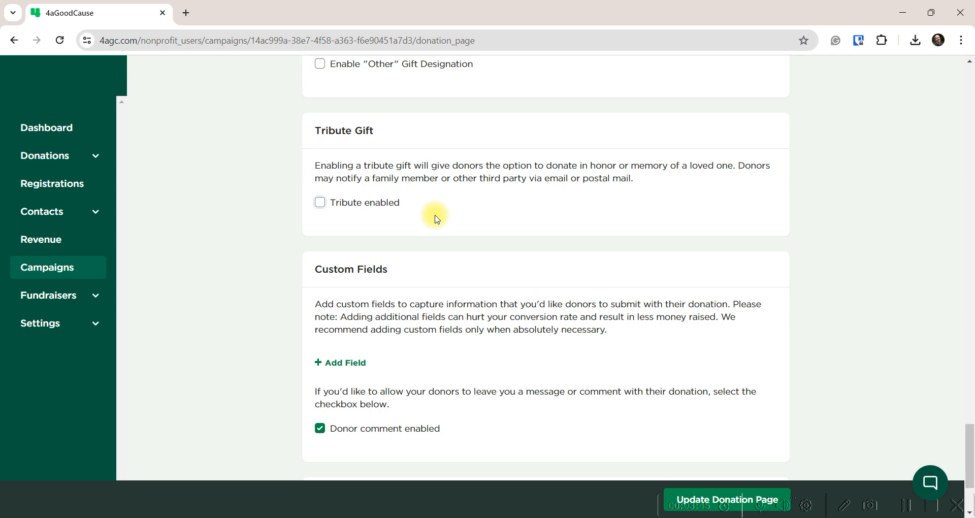
{"action": "scroll", "coordinate": [435, 217], "scroll_direction": "down", "scroll_amount": 2}
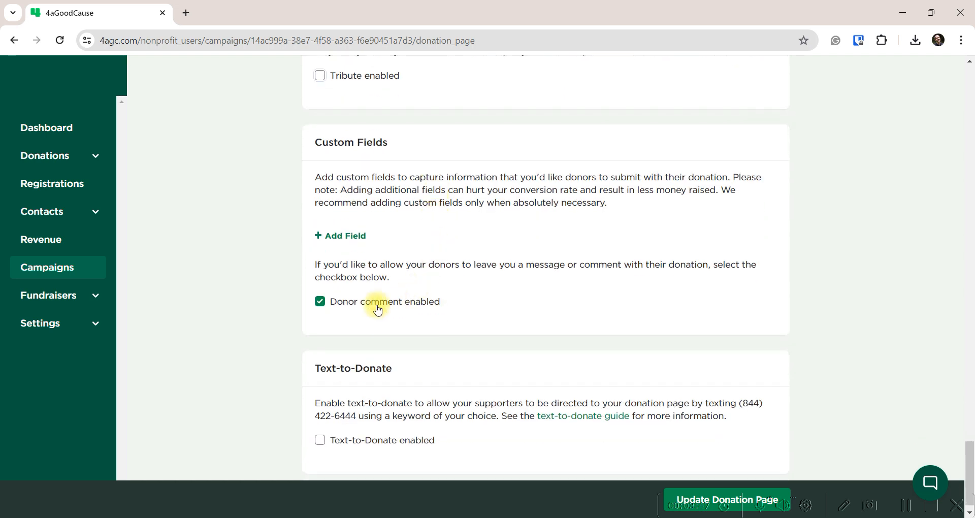
{"action": "left_click", "coordinate": [320, 304]}
{"action": "left_click", "coordinate": [685, 496]}
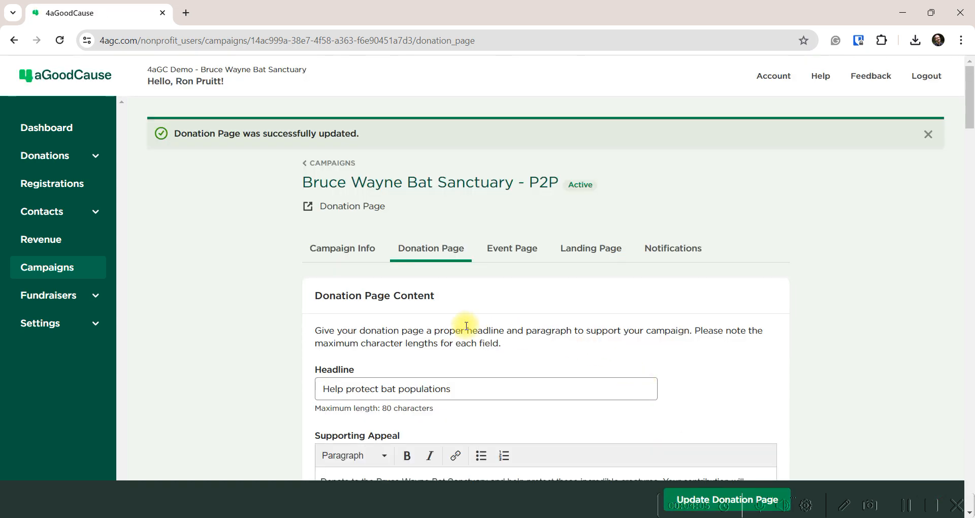
On the Landing Page tab, check Enable Landing Page and 'Peer-to-Peer fundraising enabled'
{"action": "left_click", "coordinate": [597, 253]}
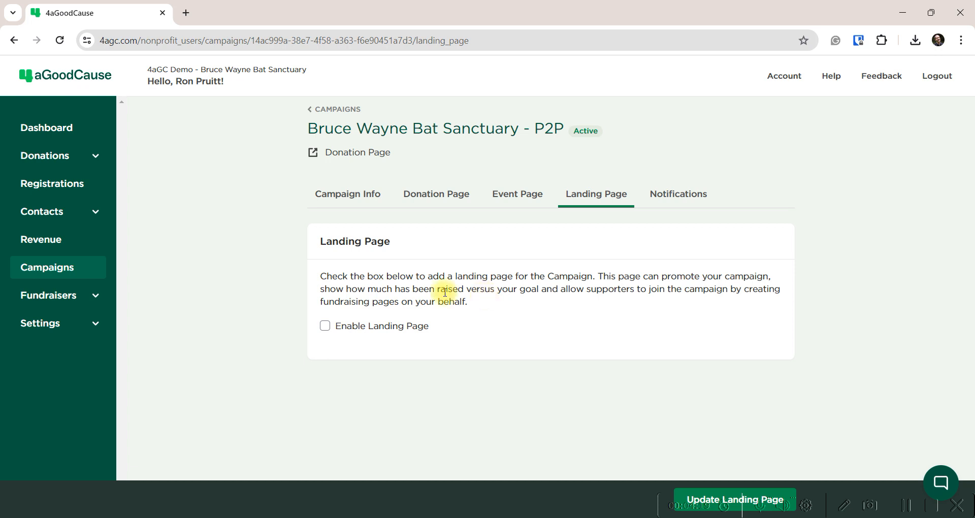
{"action": "left_click", "coordinate": [325, 326]}
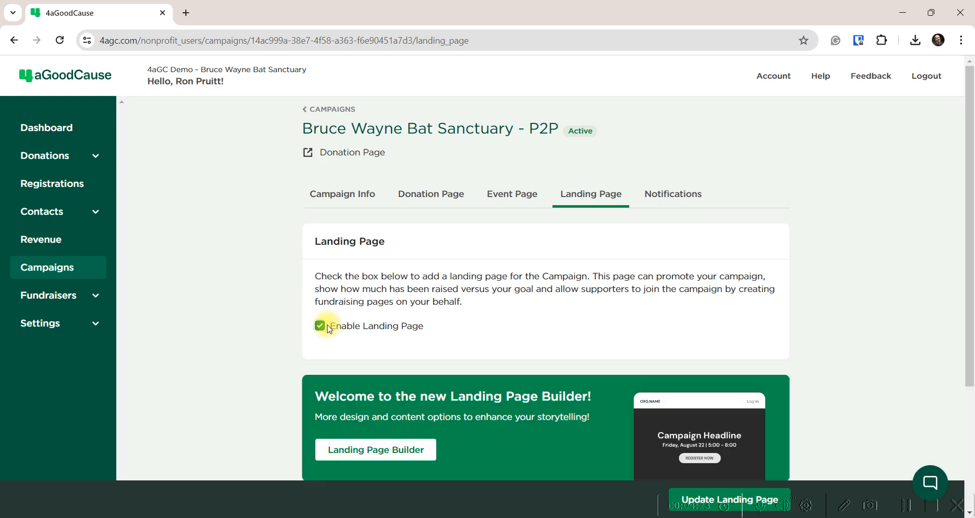
{"action": "scroll", "coordinate": [346, 300], "scroll_direction": "down", "scroll_amount": 1}
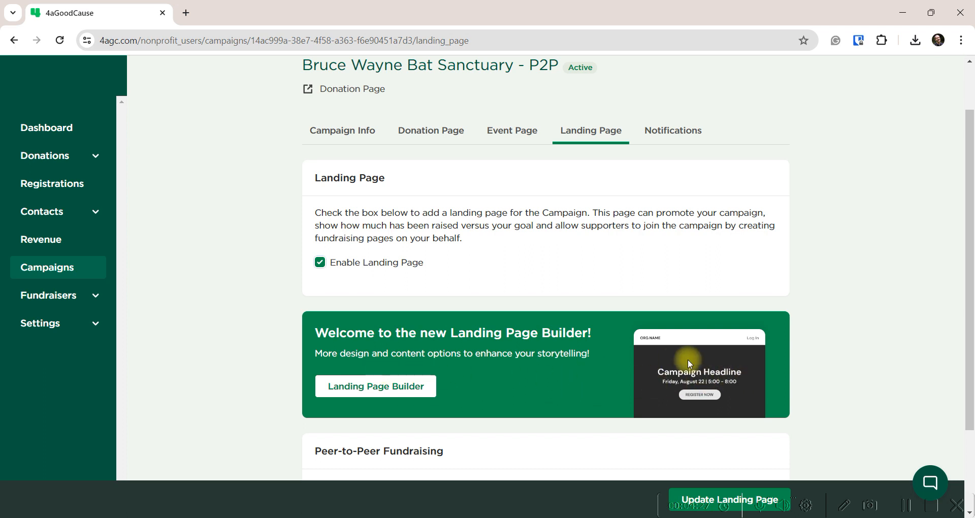
{"action": "scroll", "coordinate": [533, 348], "scroll_direction": "down", "scroll_amount": 2}
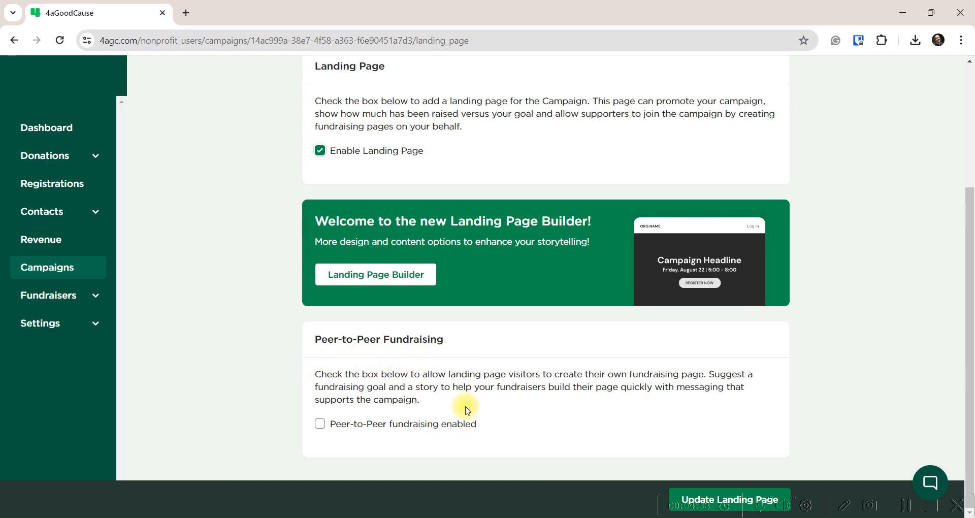
{"action": "left_click", "coordinate": [319, 424]}
Change the Suggested Goal from 500.00 to 1000
{"action": "scroll", "coordinate": [318, 422], "scroll_direction": "down", "scroll_amount": 5}
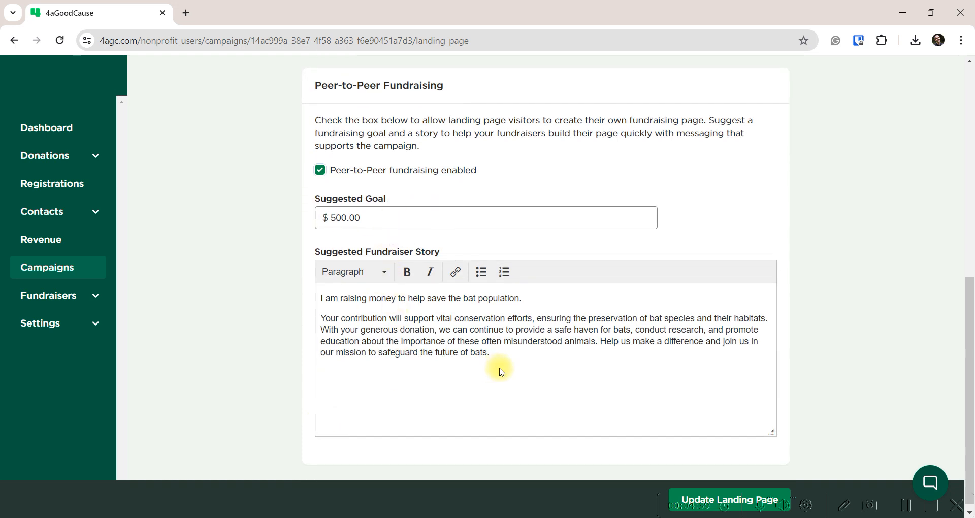
{"action": "left_click", "coordinate": [380, 217]}
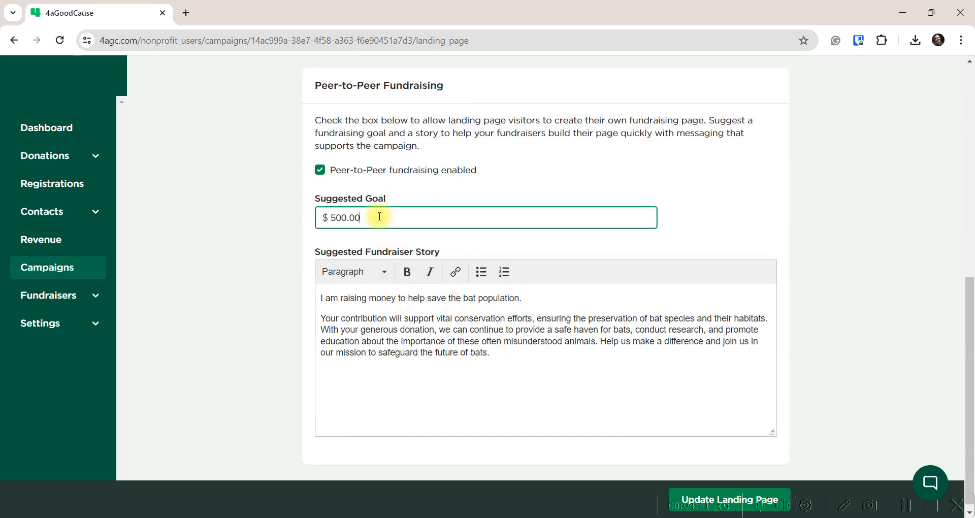
{"action": "left_click_drag", "start_coordinate": [379, 217], "coordinate": [288, 218]}
{"action": "type", "text": "1000"}
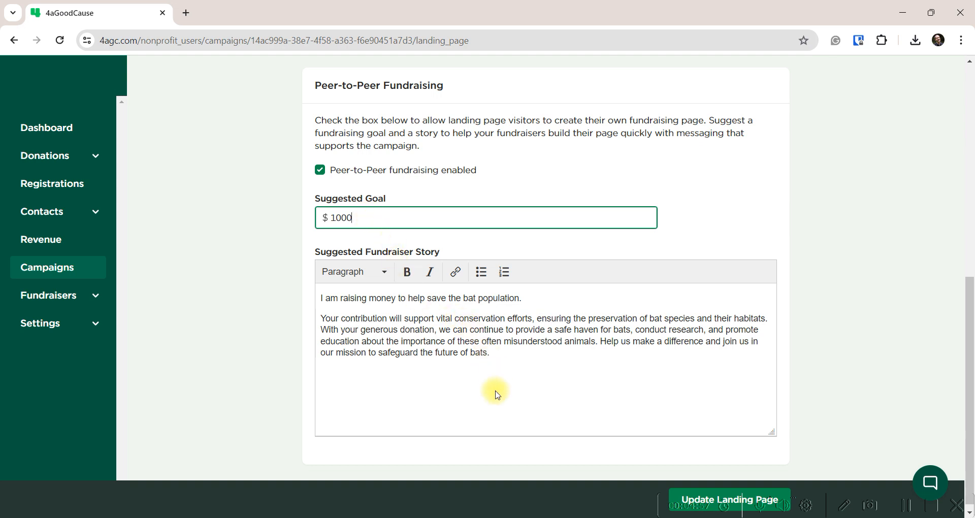
Review the Suggested Fundraiser Story text and save with Update Landing Page
{"action": "left_click_drag", "start_coordinate": [519, 354], "coordinate": [290, 301]}
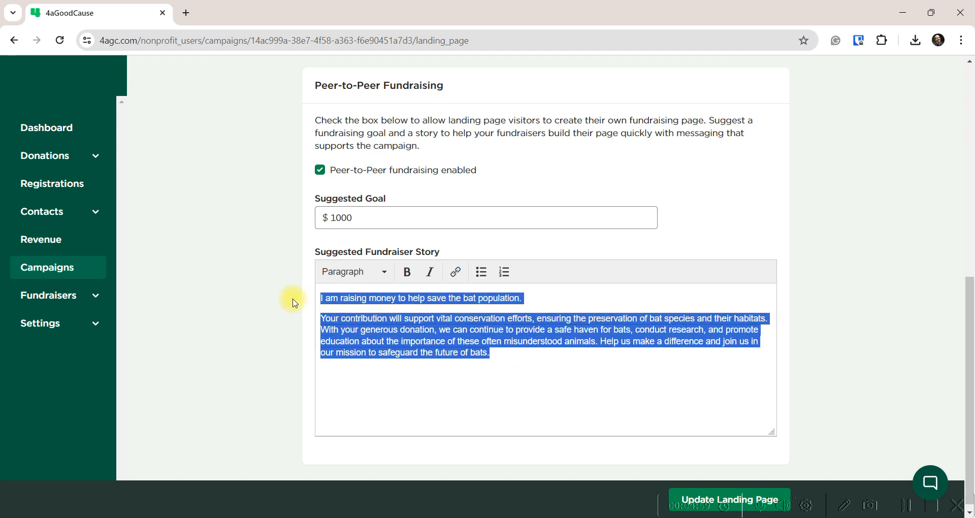
{"action": "left_click", "coordinate": [423, 297]}
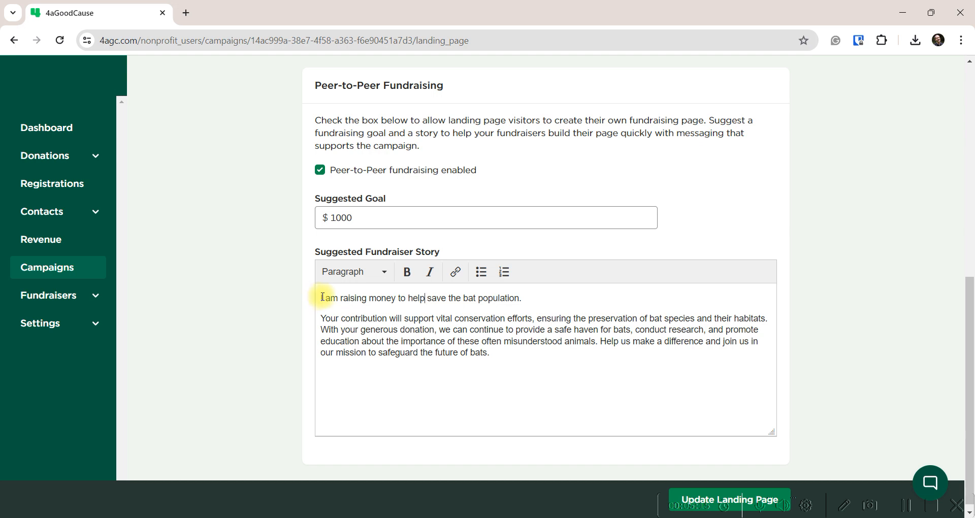
{"action": "left_click_drag", "start_coordinate": [320, 300], "coordinate": [549, 296]}
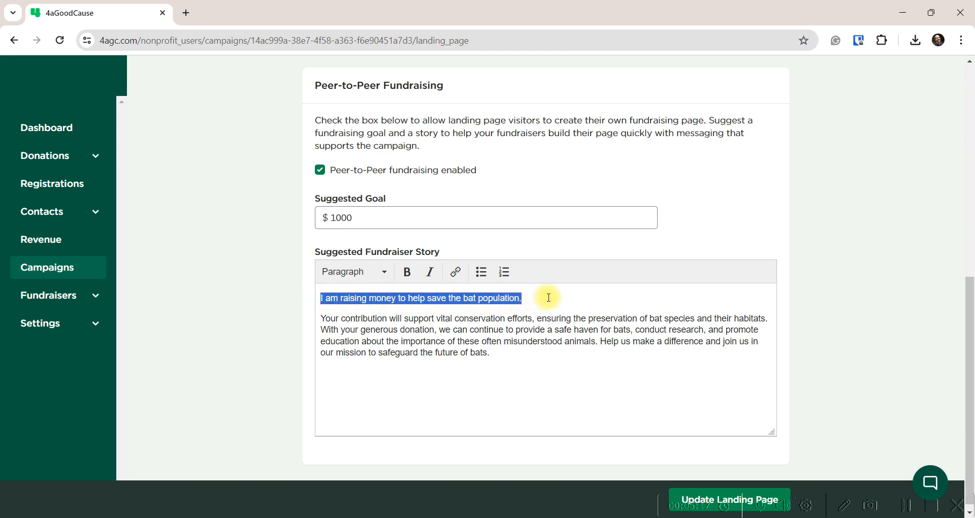
{"action": "left_click", "coordinate": [548, 296]}
{"action": "left_click_drag", "start_coordinate": [323, 315], "coordinate": [520, 331]}
{"action": "left_click", "coordinate": [519, 331]}
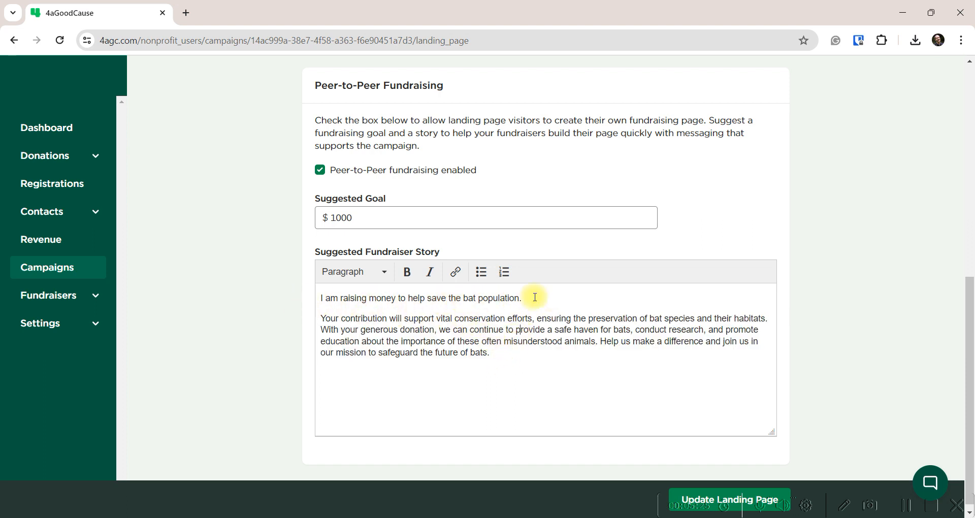
{"action": "left_click_drag", "start_coordinate": [505, 352], "coordinate": [311, 296]}
{"action": "left_click", "coordinate": [437, 318]}
{"action": "left_click", "coordinate": [704, 493]}
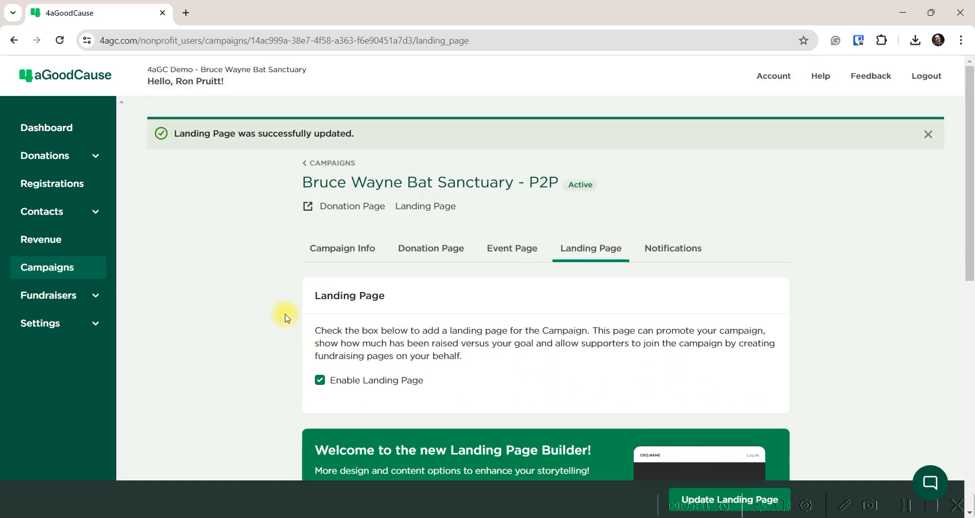
Launch the Landing Page Builder for the Bruce Wayne Bat Sanctuary - P2P campaign
{"action": "scroll", "coordinate": [289, 312], "scroll_direction": "down", "scroll_amount": 3}
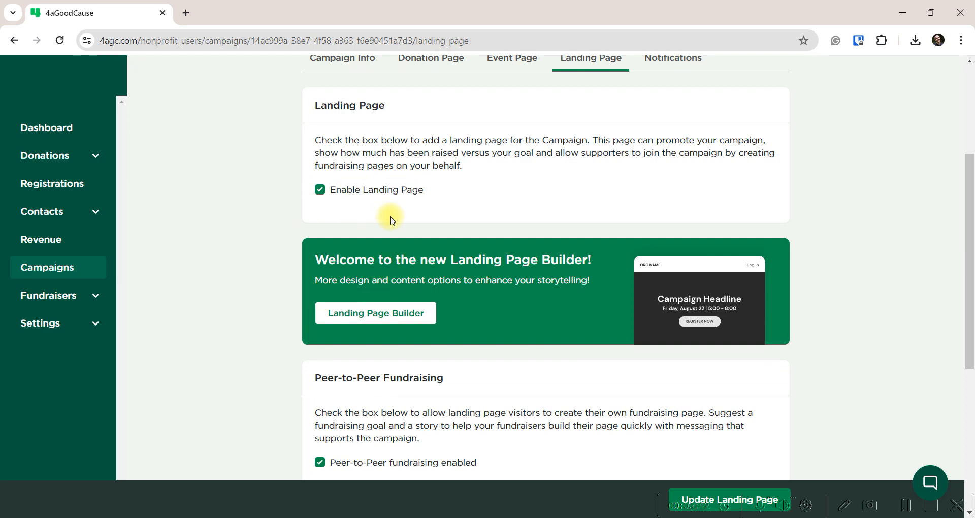
{"action": "scroll", "coordinate": [390, 219], "scroll_direction": "up", "scroll_amount": 3}
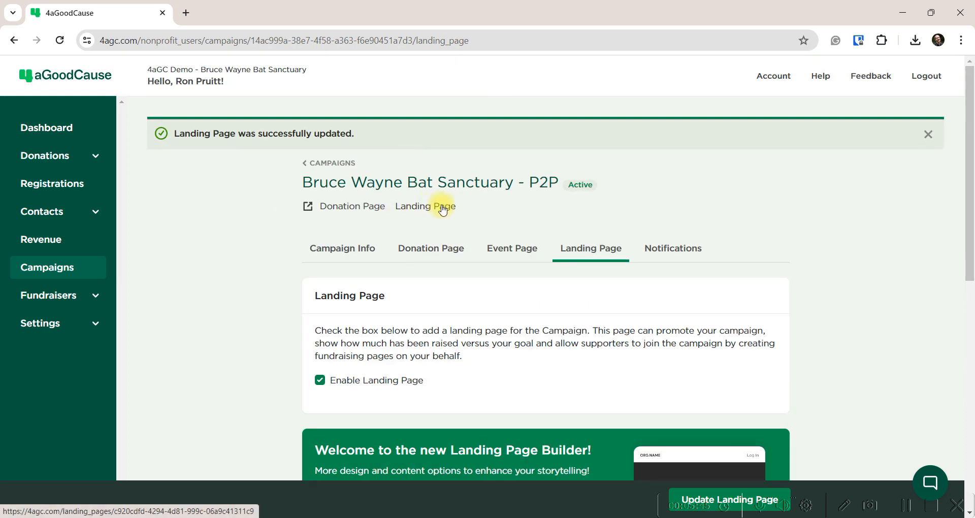
{"action": "scroll", "coordinate": [462, 320], "scroll_direction": "down", "scroll_amount": 9}
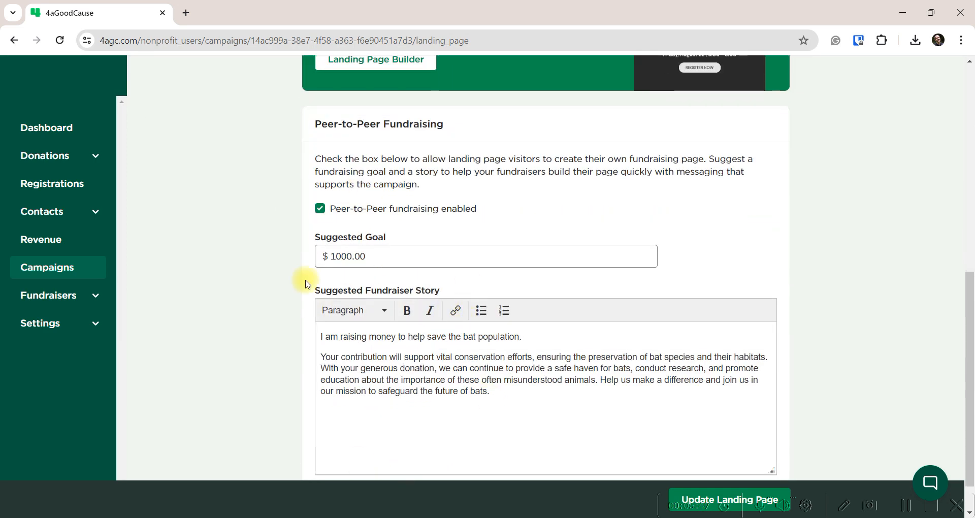
{"action": "scroll", "coordinate": [399, 239], "scroll_direction": "up", "scroll_amount": 2}
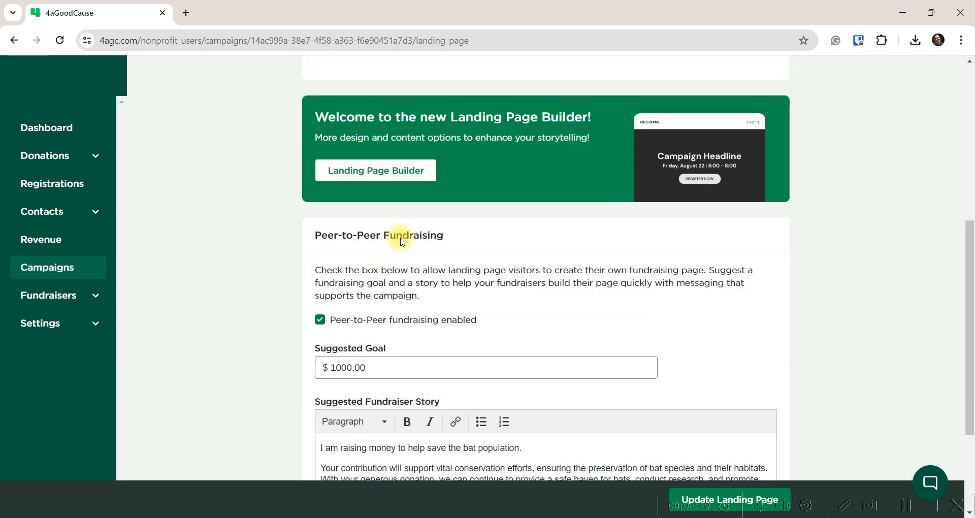
{"action": "scroll", "coordinate": [506, 168], "scroll_direction": "up", "scroll_amount": 2}
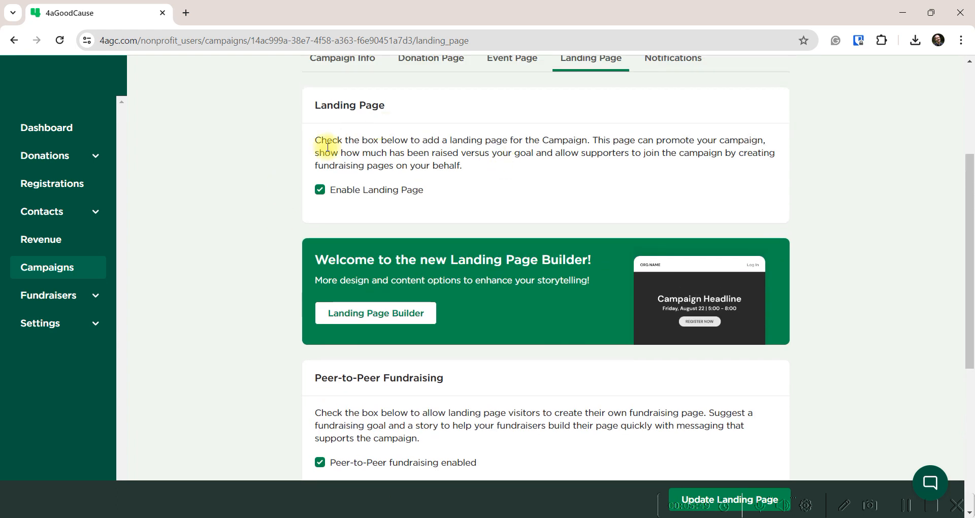
{"action": "left_click", "coordinate": [377, 315]}
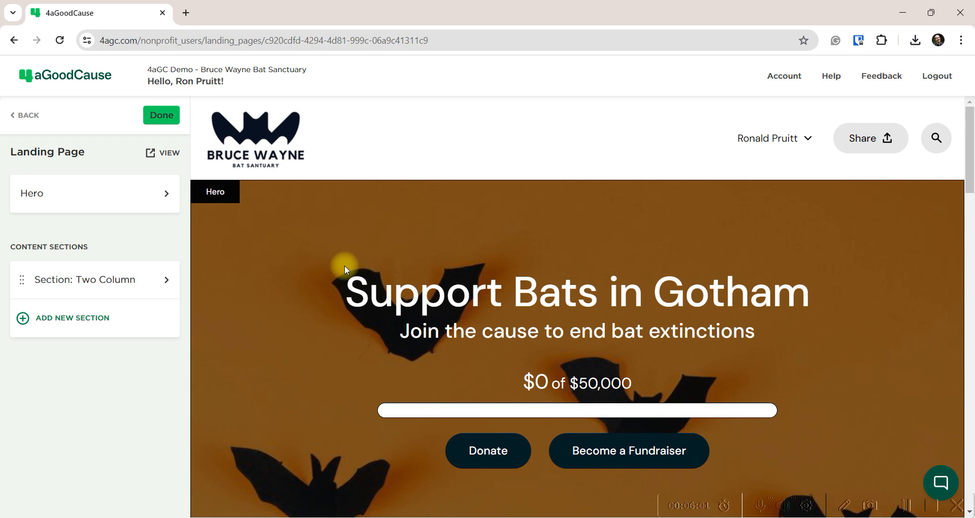
Open the Hero section's edit dialog from the builder's left sidebar
{"action": "scroll", "coordinate": [361, 343], "scroll_direction": "down", "scroll_amount": 8}
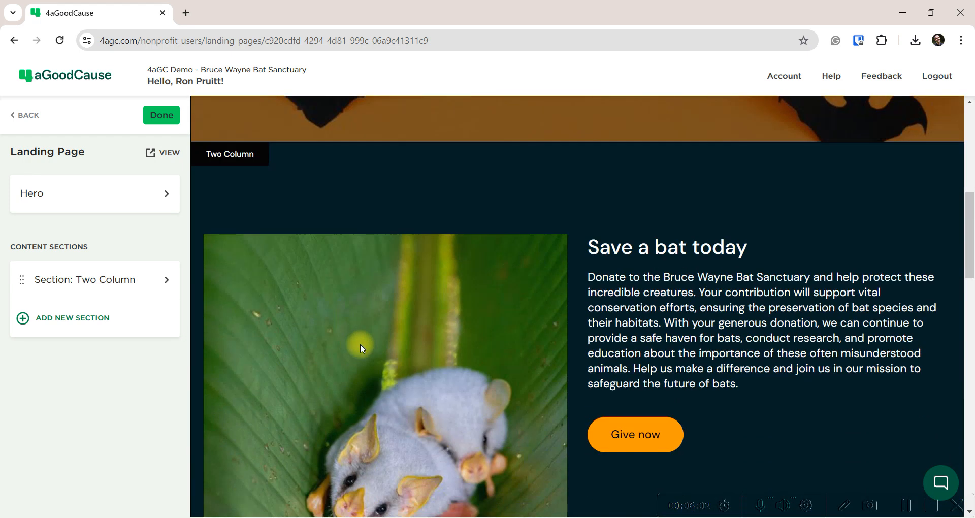
{"action": "scroll", "coordinate": [360, 344], "scroll_direction": "down", "scroll_amount": 4}
{"action": "scroll", "coordinate": [361, 344], "scroll_direction": "up", "scroll_amount": 15}
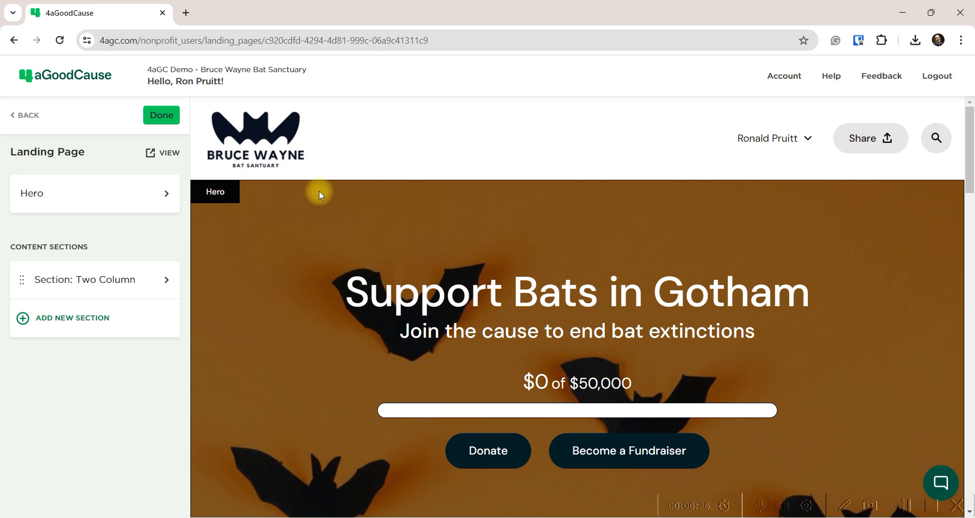
{"action": "left_click", "coordinate": [50, 199]}
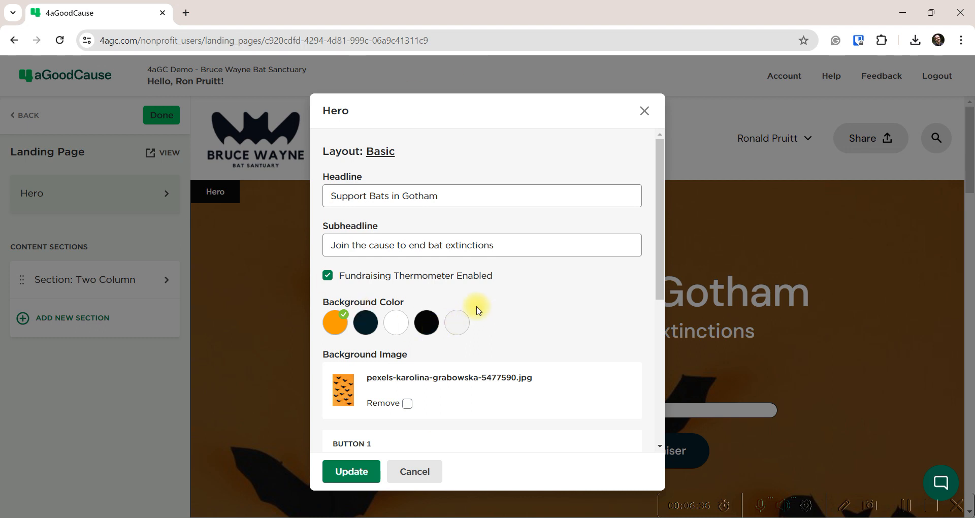
Switch the Hero layout from Basic to Featured Video, then reopen the layout chooser
{"action": "left_click", "coordinate": [382, 154]}
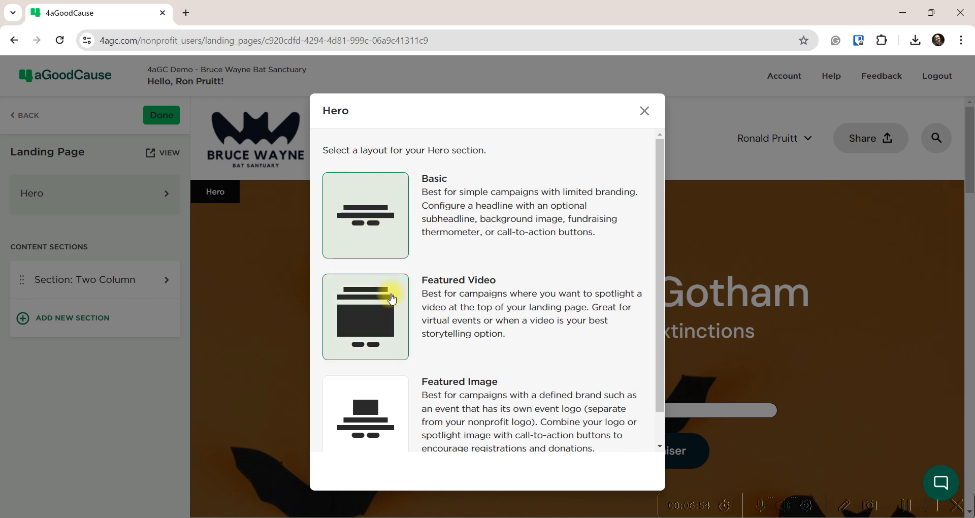
{"action": "left_click", "coordinate": [485, 312]}
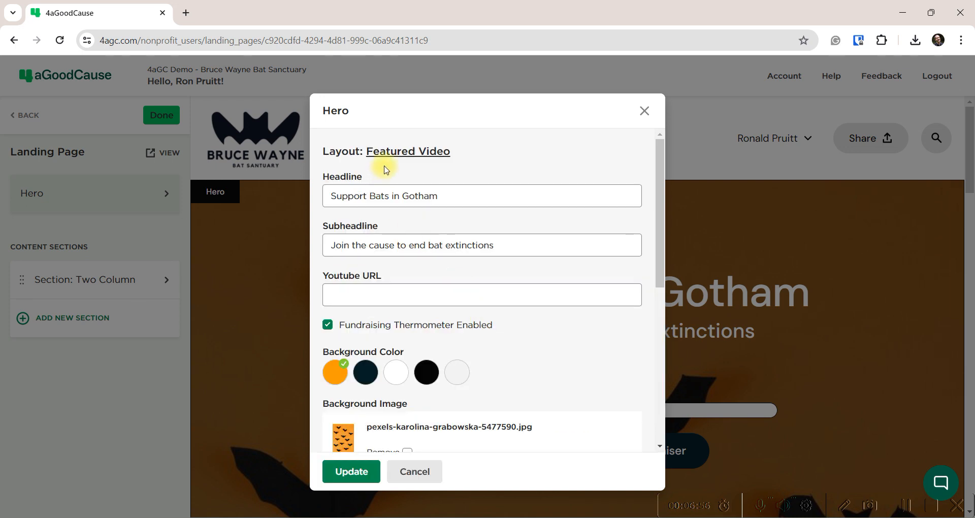
{"action": "left_click", "coordinate": [398, 151]}
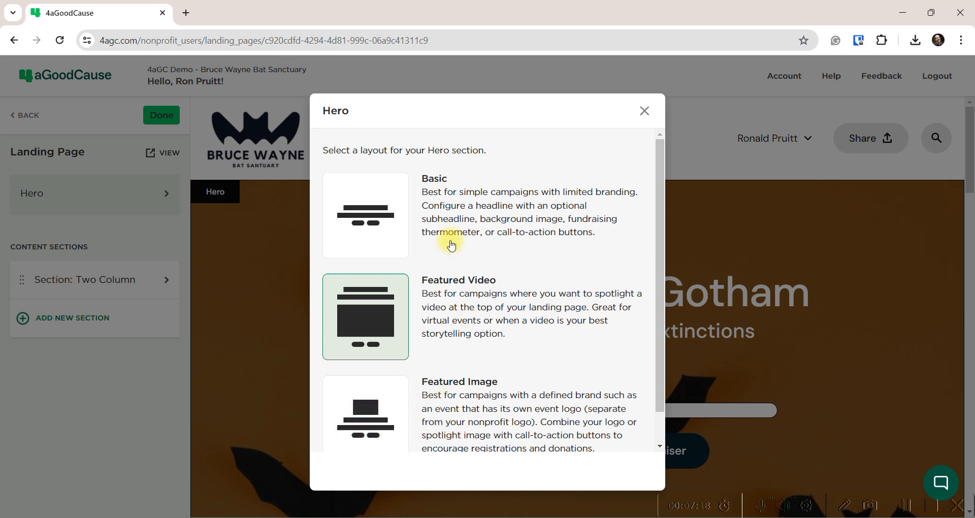
{"action": "left_click", "coordinate": [414, 199]}
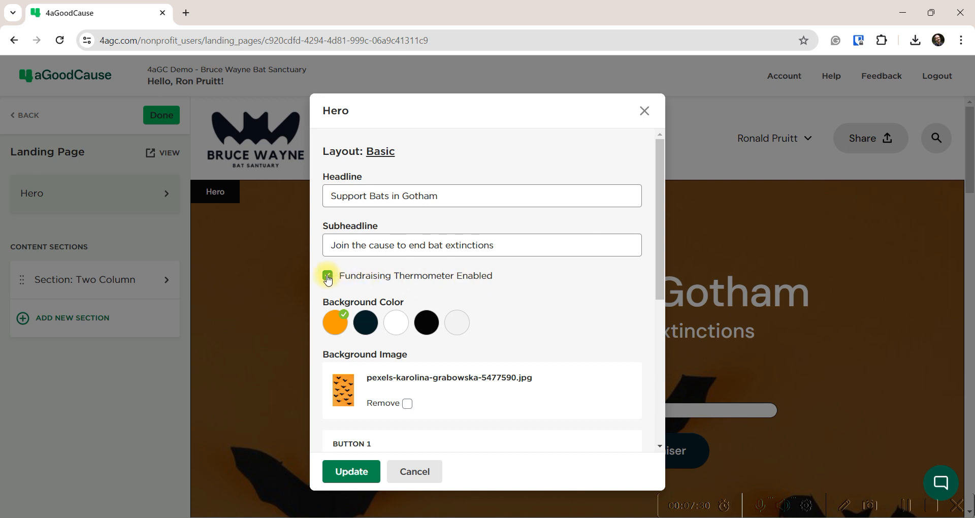
{"action": "scroll", "coordinate": [483, 280], "scroll_direction": "down", "scroll_amount": 1}
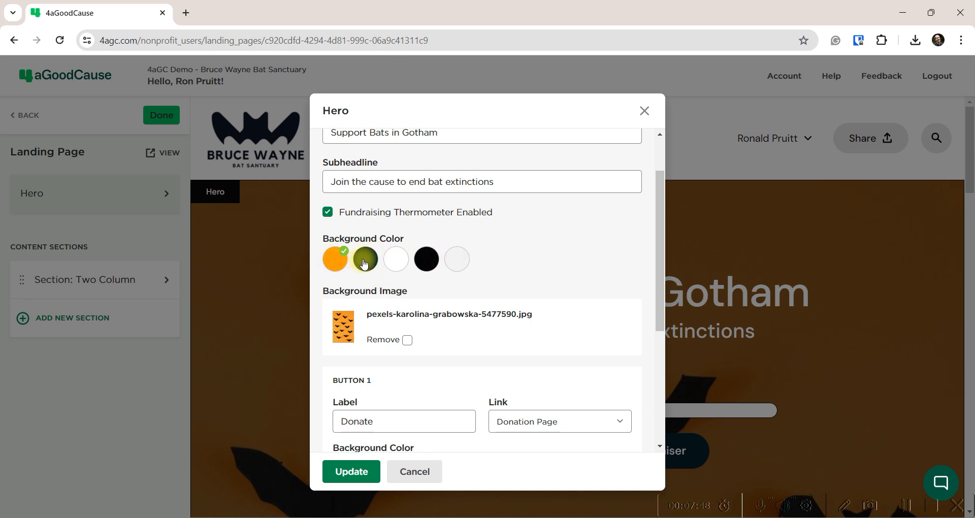
{"action": "scroll", "coordinate": [498, 233], "scroll_direction": "down", "scroll_amount": 1}
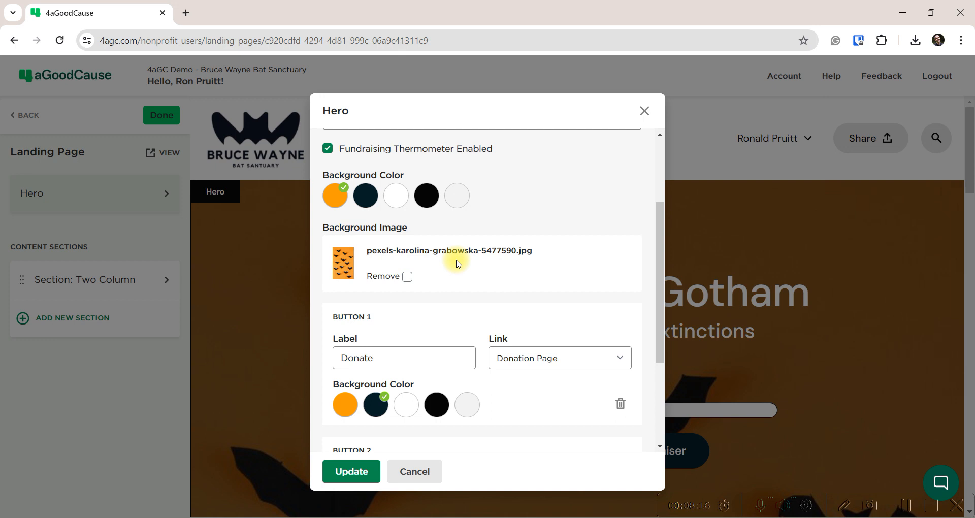
{"action": "scroll", "coordinate": [459, 263], "scroll_direction": "down", "scroll_amount": 3}
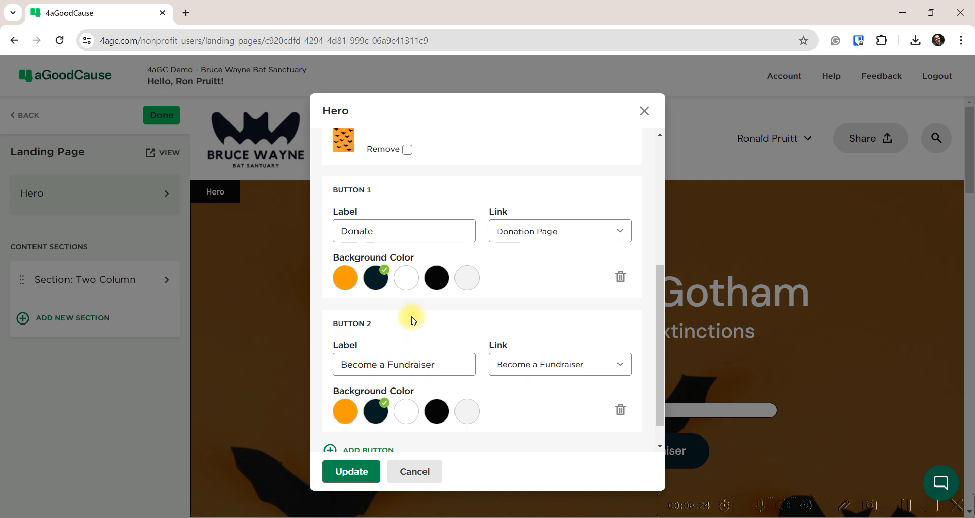
{"action": "scroll", "coordinate": [378, 419], "scroll_direction": "down", "scroll_amount": 1}
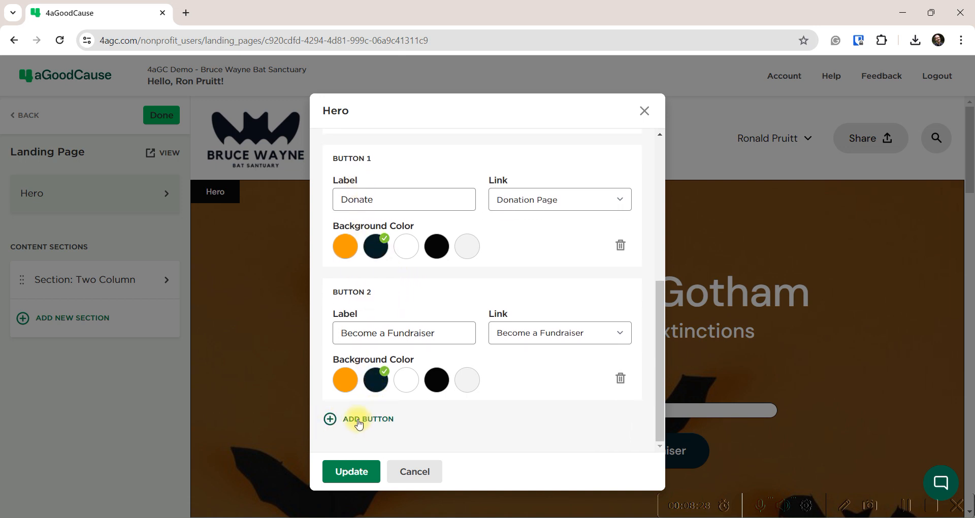
Add a third Hero button, then delete Button 3 again
{"action": "left_click", "coordinate": [362, 420]}
{"action": "scroll", "coordinate": [394, 420], "scroll_direction": "down", "scroll_amount": 3}
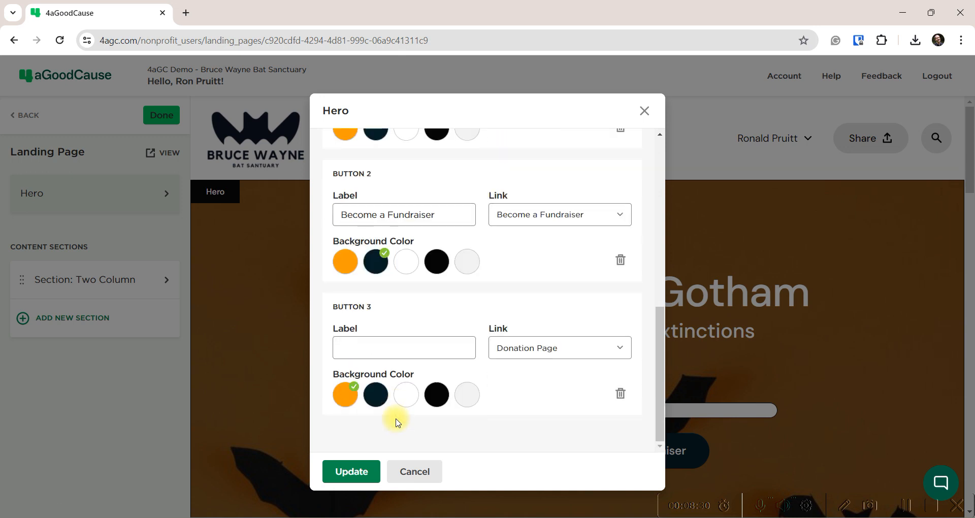
{"action": "left_click", "coordinate": [621, 394]}
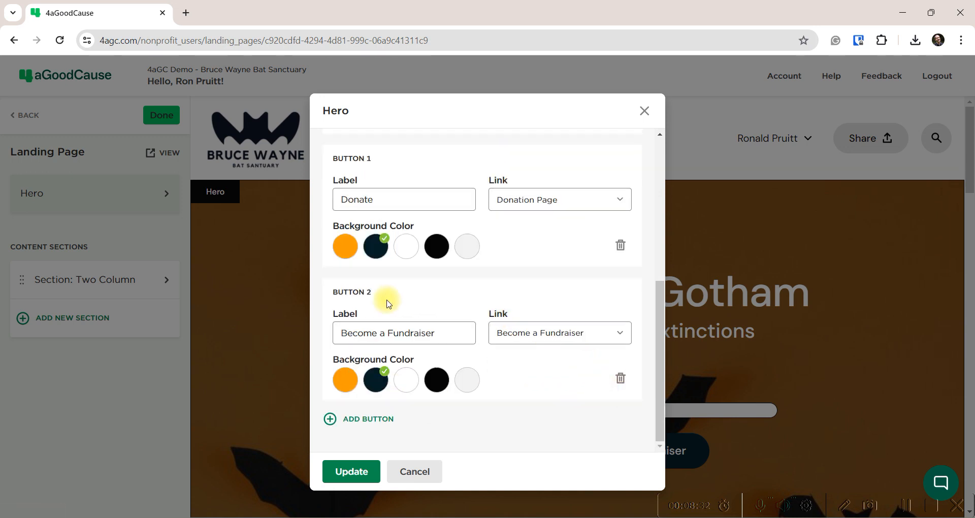
{"action": "scroll", "coordinate": [385, 285], "scroll_direction": "up", "scroll_amount": 3}
Keep Button 1's Donate label and its Donation Page link
{"action": "left_click", "coordinate": [369, 329]}
{"action": "double_click", "coordinate": [369, 329]}
{"action": "left_click", "coordinate": [627, 328]}
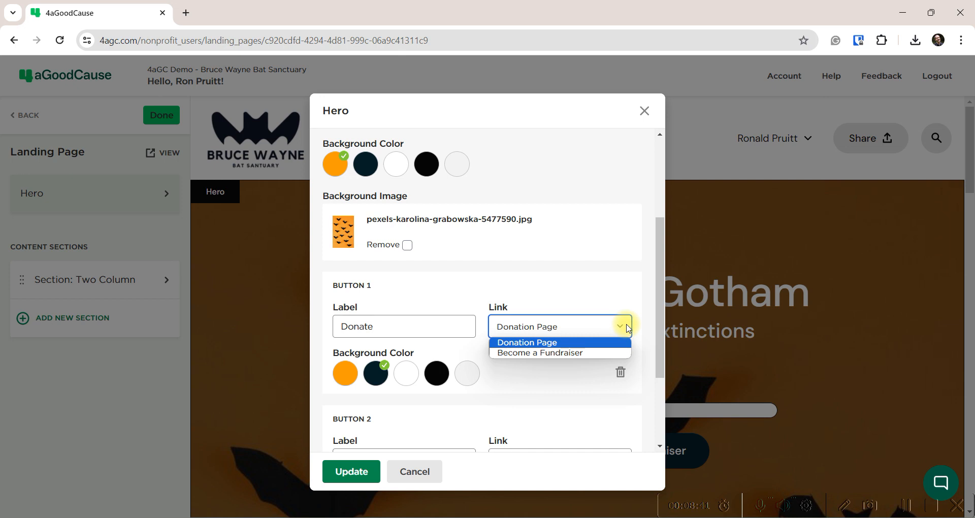
{"action": "left_click", "coordinate": [537, 347]}
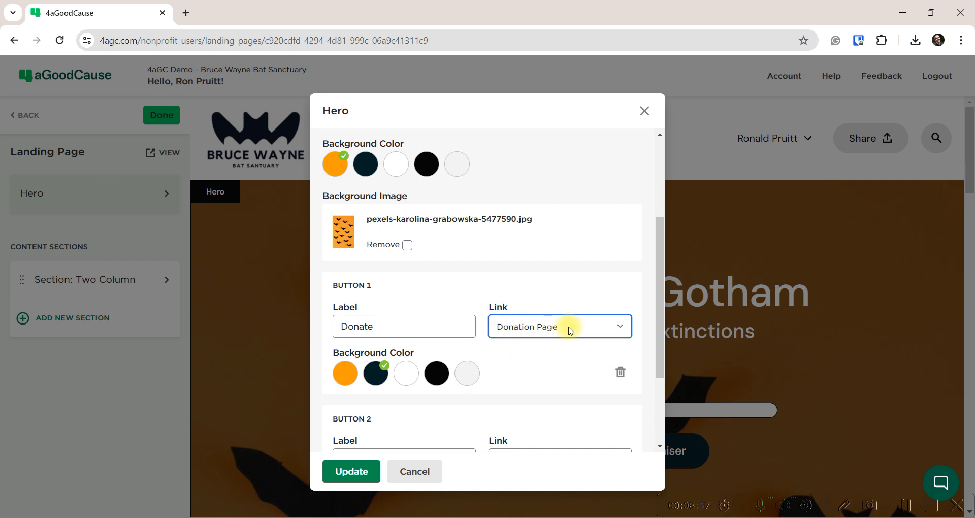
{"action": "left_click", "coordinate": [625, 328]}
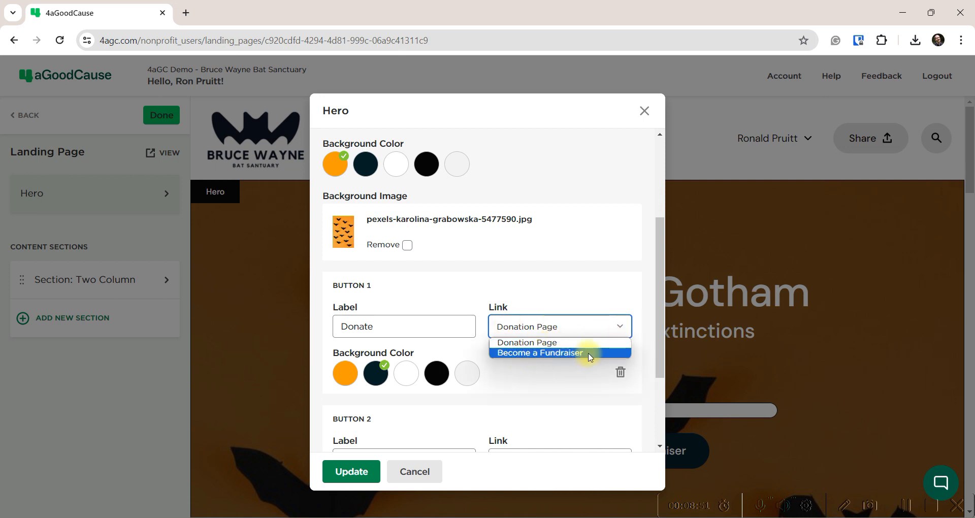
{"action": "left_click", "coordinate": [476, 257]}
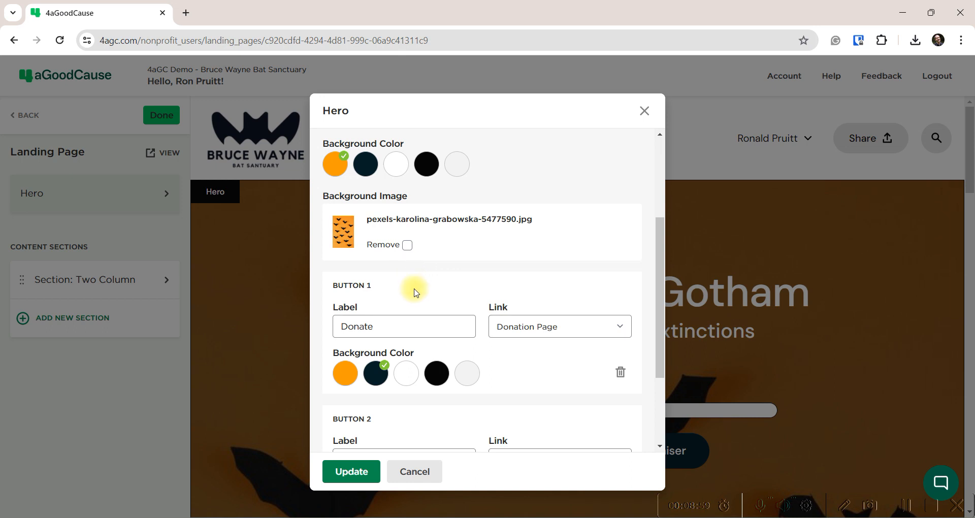
Close the Hero settings dialog without changes
{"action": "scroll", "coordinate": [415, 293], "scroll_direction": "down", "scroll_amount": 1}
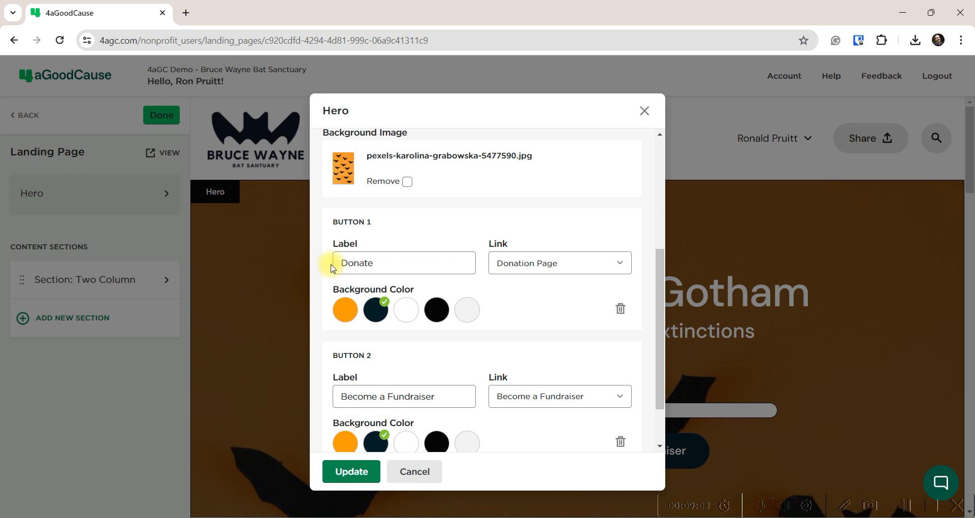
{"action": "scroll", "coordinate": [523, 277], "scroll_direction": "down", "scroll_amount": 1}
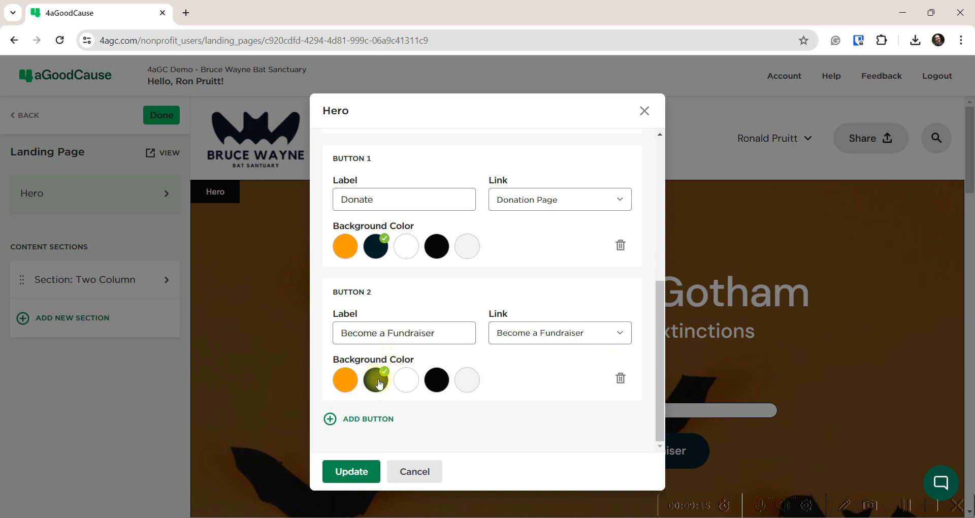
{"action": "scroll", "coordinate": [398, 394], "scroll_direction": "up", "scroll_amount": 5}
{"action": "scroll", "coordinate": [398, 394], "scroll_direction": "up", "scroll_amount": 1}
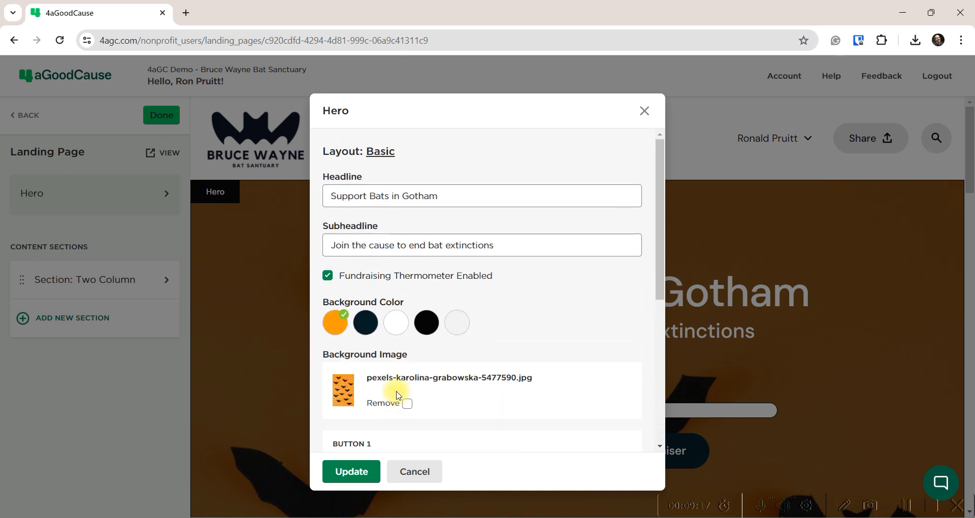
{"action": "left_click", "coordinate": [645, 111]}
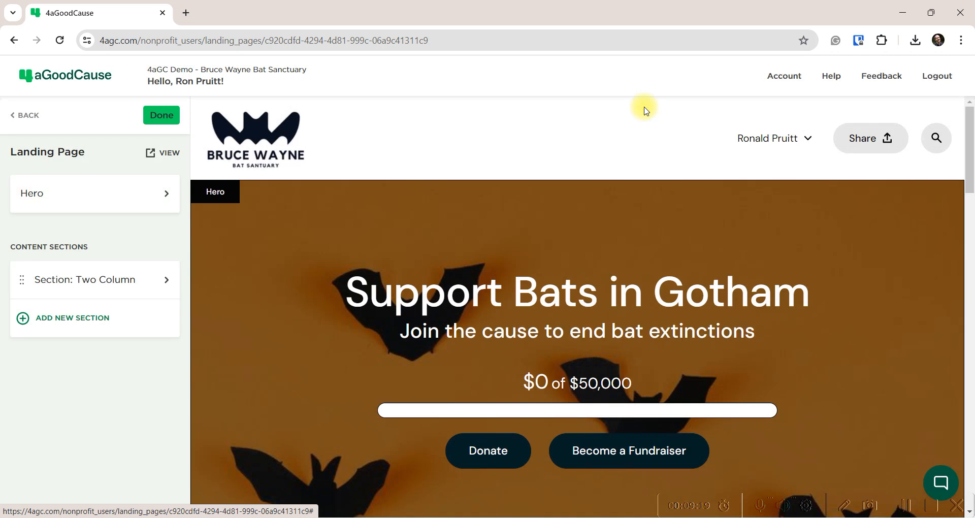
Open the Two Column section's settings and view its layouts, keeping Two Column
{"action": "scroll", "coordinate": [472, 359], "scroll_direction": "down", "scroll_amount": 5}
{"action": "scroll", "coordinate": [467, 377], "scroll_direction": "up", "scroll_amount": 4}
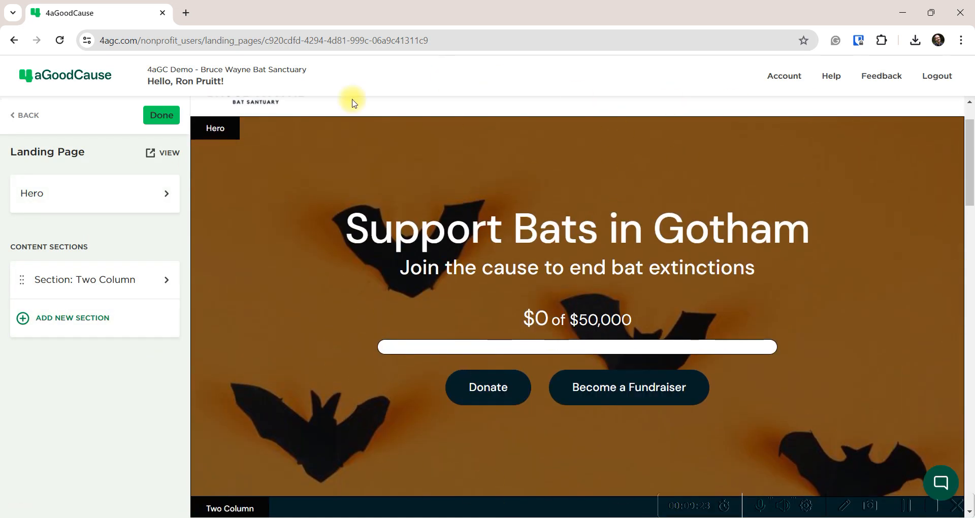
{"action": "scroll", "coordinate": [432, 325], "scroll_direction": "down", "scroll_amount": 6}
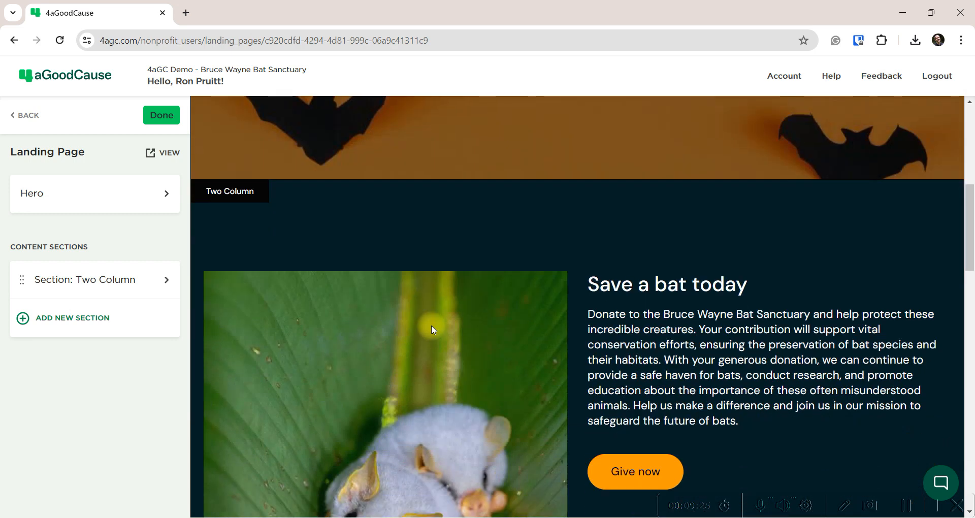
{"action": "scroll", "coordinate": [431, 325], "scroll_direction": "down", "scroll_amount": 1}
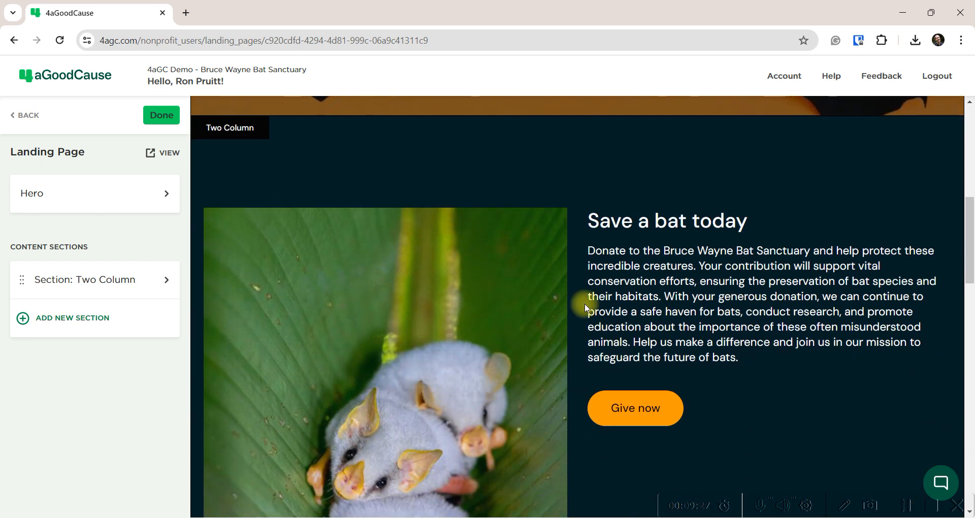
{"action": "scroll", "coordinate": [584, 303], "scroll_direction": "down", "scroll_amount": 2}
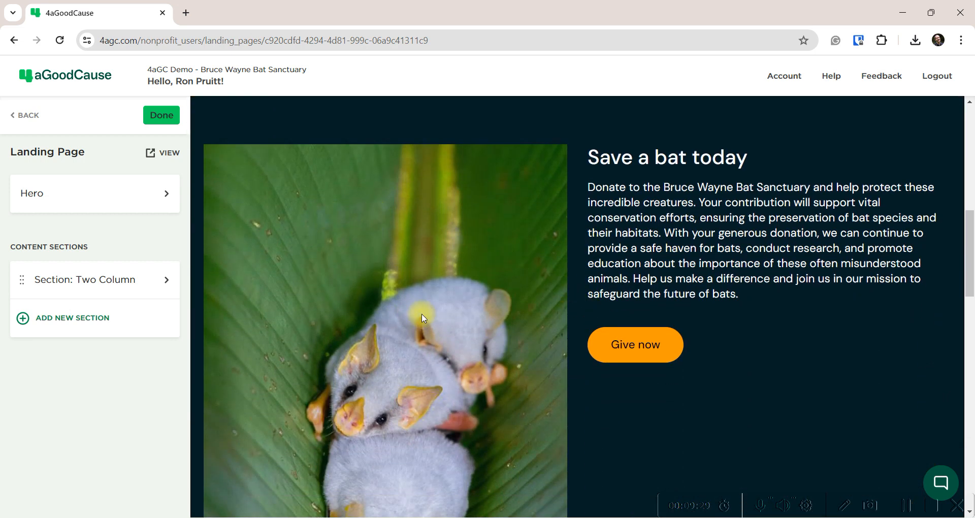
{"action": "left_click", "coordinate": [75, 281]}
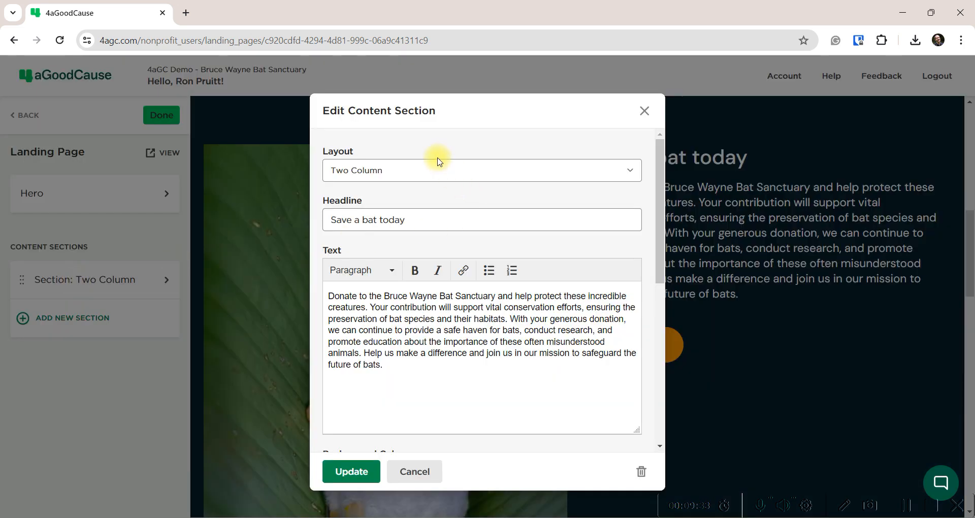
{"action": "left_click", "coordinate": [414, 170]}
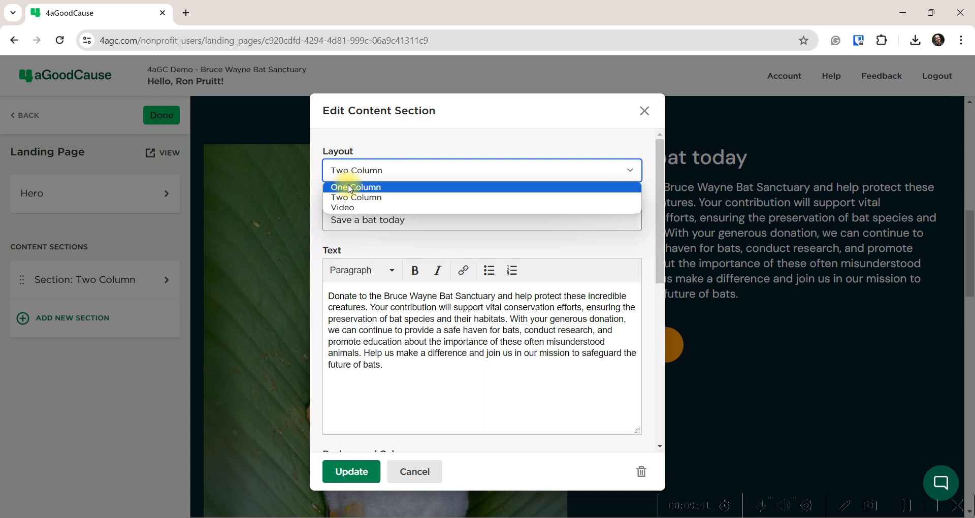
{"action": "left_click", "coordinate": [373, 197]}
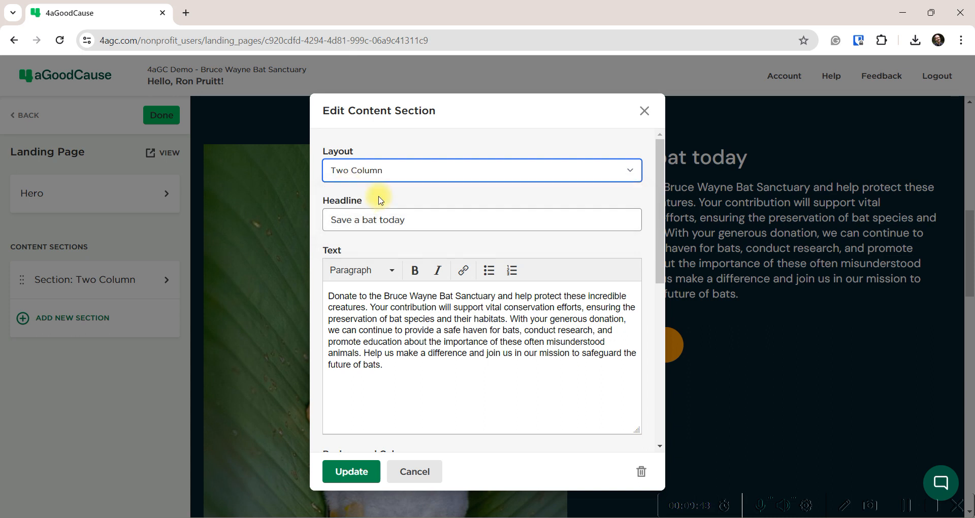
Switch the section layout to Video and select the Youtube URL field
{"action": "scroll", "coordinate": [418, 349], "scroll_direction": "down", "scroll_amount": 5}
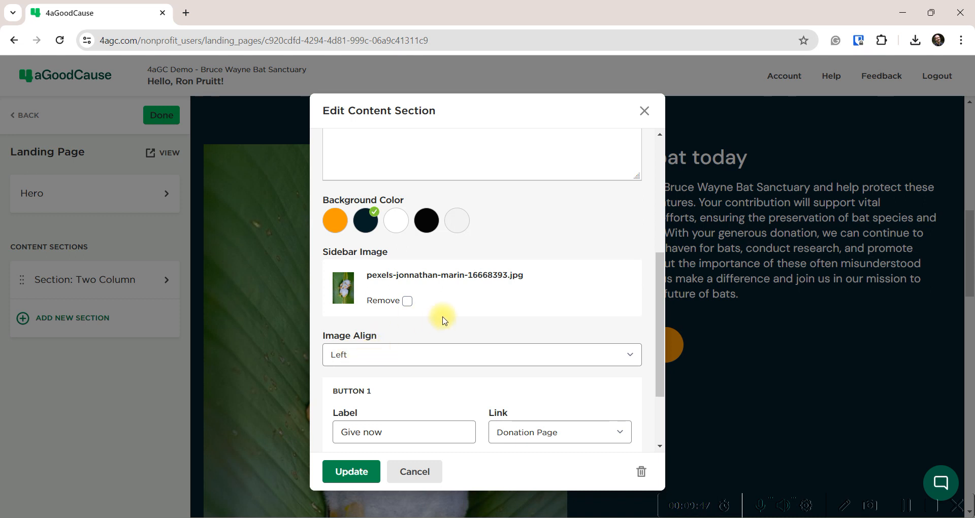
{"action": "scroll", "coordinate": [442, 318], "scroll_direction": "up", "scroll_amount": 4}
{"action": "scroll", "coordinate": [444, 320], "scroll_direction": "up", "scroll_amount": 1}
{"action": "left_click", "coordinate": [381, 171]}
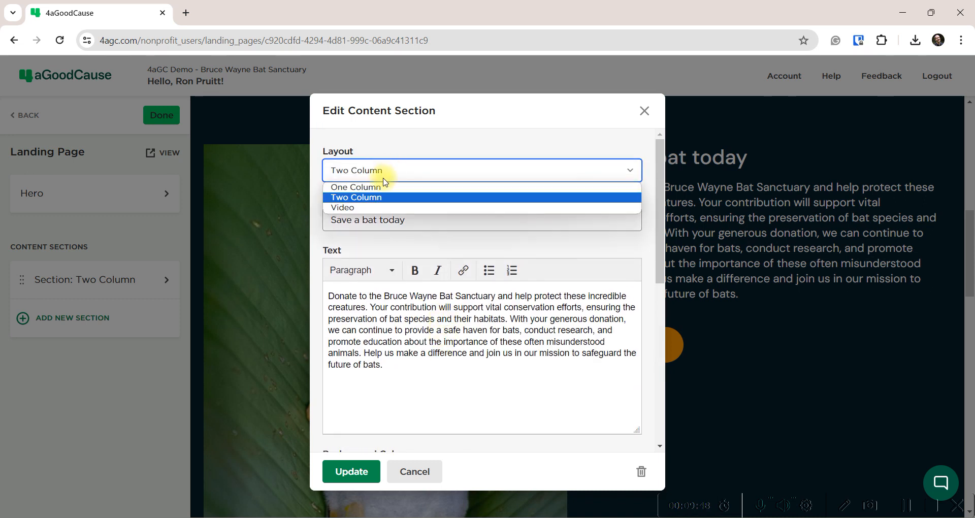
{"action": "left_click", "coordinate": [366, 207]}
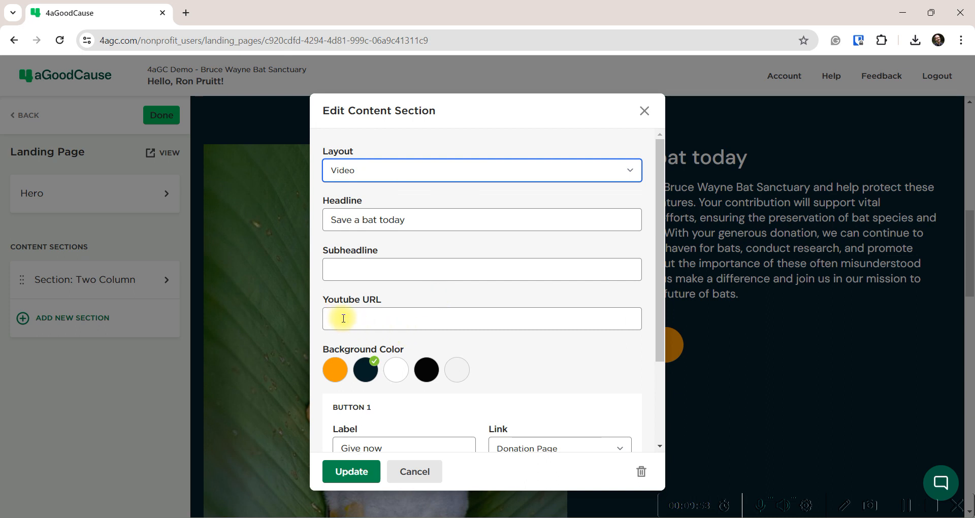
{"action": "left_click_drag", "start_coordinate": [413, 299], "coordinate": [327, 311]}
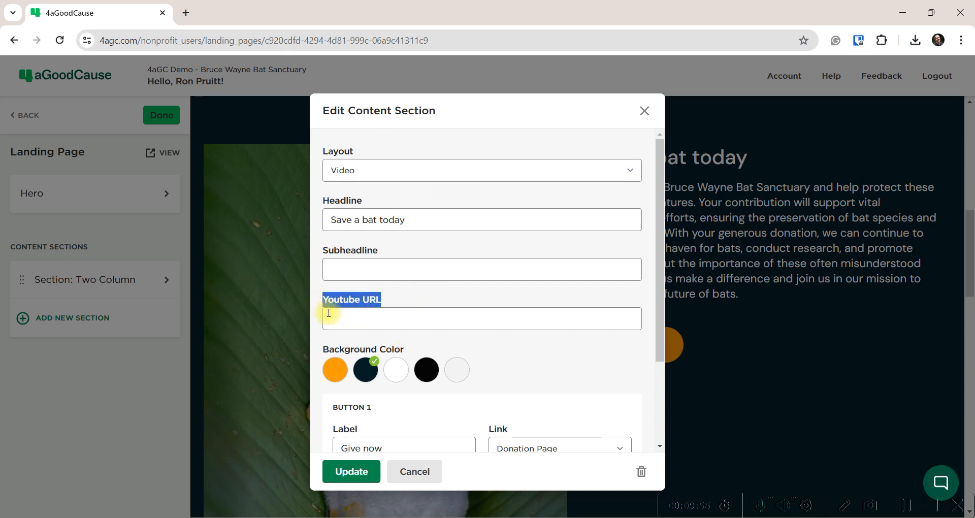
{"action": "left_click", "coordinate": [356, 319]}
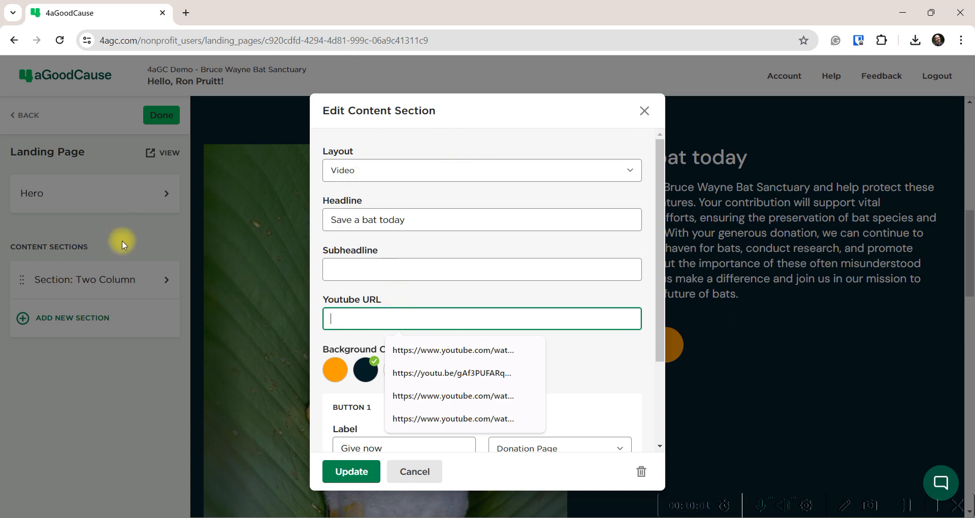
Discard the Video layout and reopen the Two Column section's layout list
{"action": "left_click", "coordinate": [644, 110]}
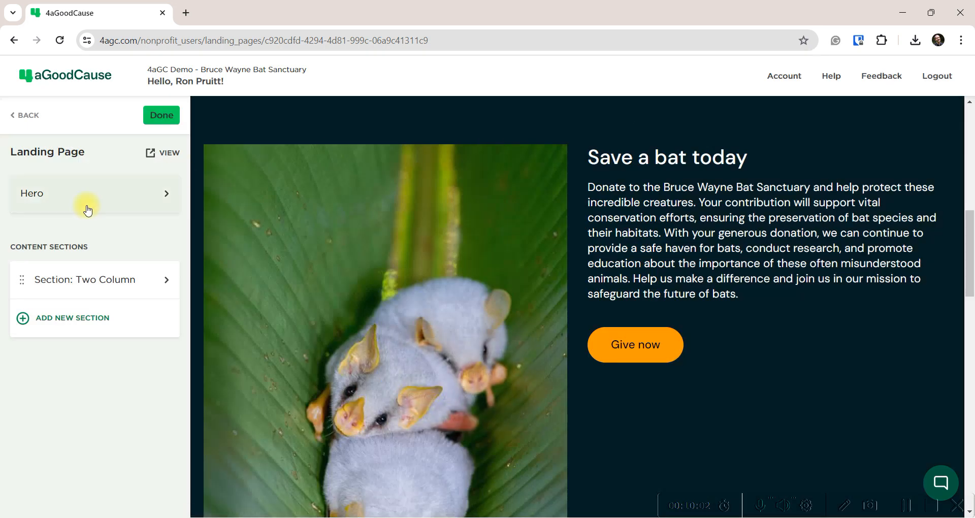
{"action": "left_click", "coordinate": [78, 283]}
{"action": "left_click", "coordinate": [399, 168]}
Keep the section's Two Column layout and tick Remove for the current sidebar image
{"action": "left_click", "coordinate": [349, 197]}
{"action": "scroll", "coordinate": [411, 277], "scroll_direction": "down", "scroll_amount": 5}
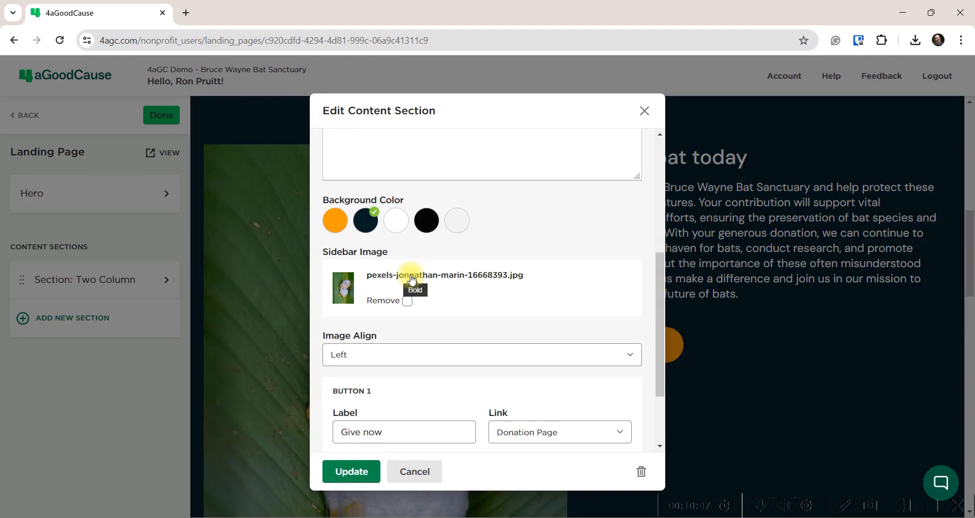
{"action": "scroll", "coordinate": [411, 279], "scroll_direction": "down", "scroll_amount": 2}
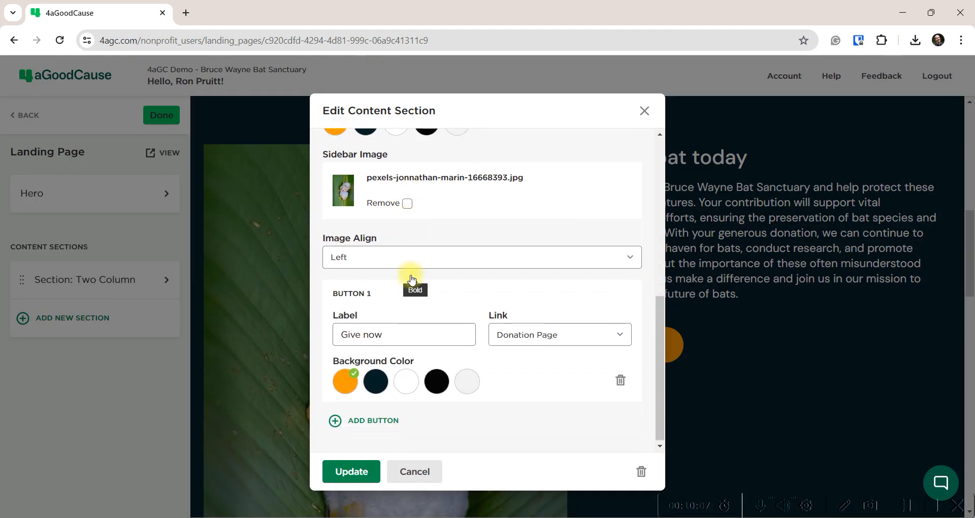
{"action": "left_click", "coordinate": [407, 202]}
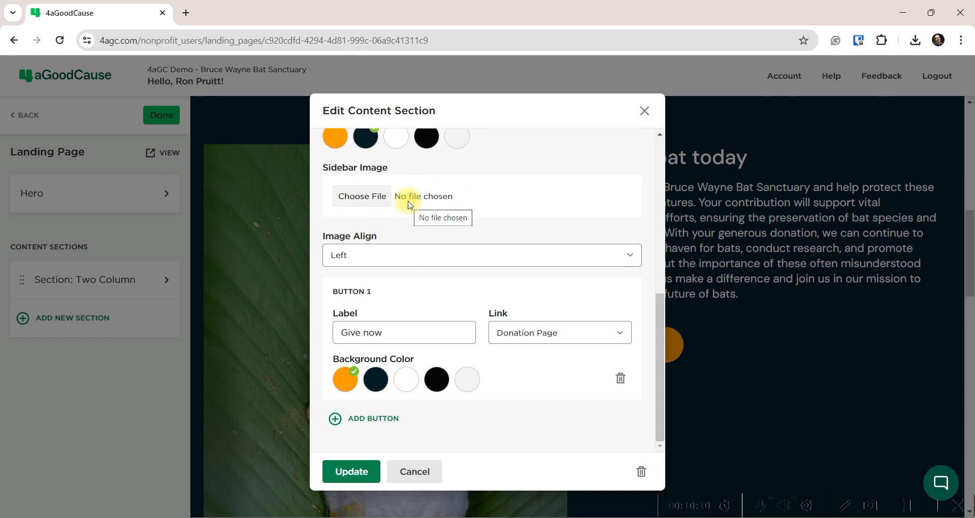
Try uploading bats1 from Clients > Bruce-Wayne, which is rejected as larger than 5MB
{"action": "left_click", "coordinate": [356, 193]}
{"action": "double_click", "coordinate": [489, 188]}
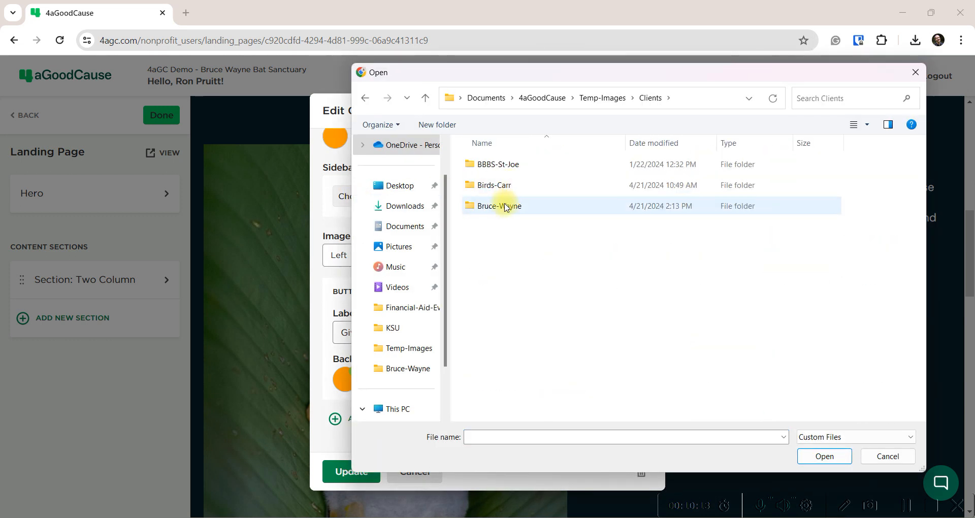
{"action": "double_click", "coordinate": [503, 207]}
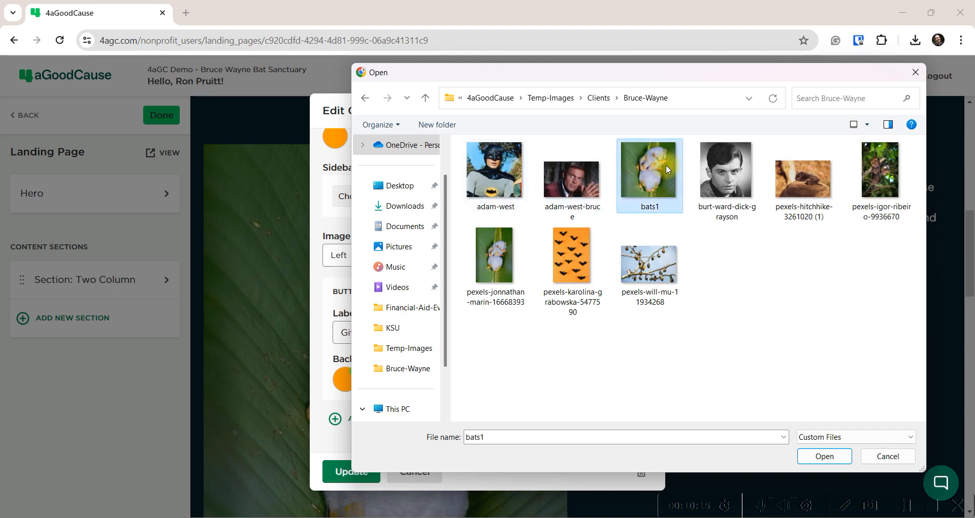
{"action": "double_click", "coordinate": [665, 166]}
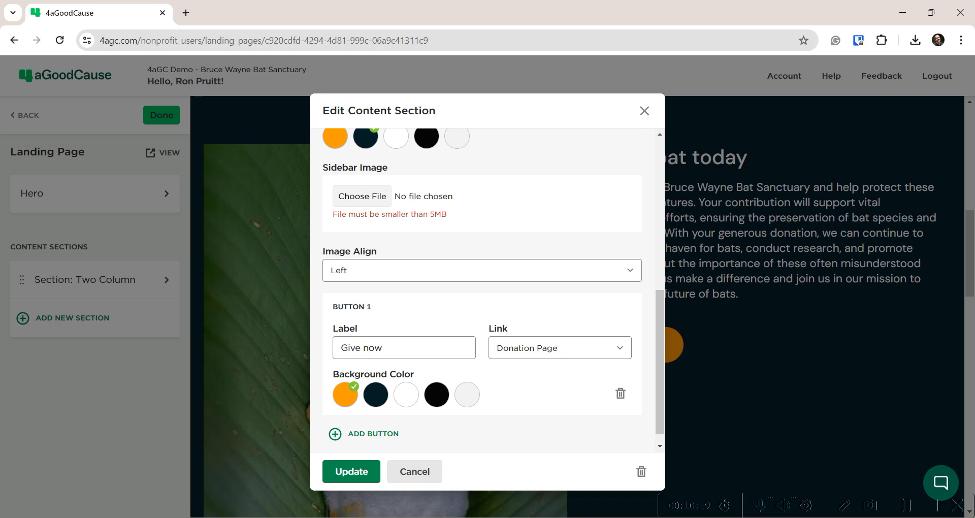
{"action": "left_click", "coordinate": [903, 12]}
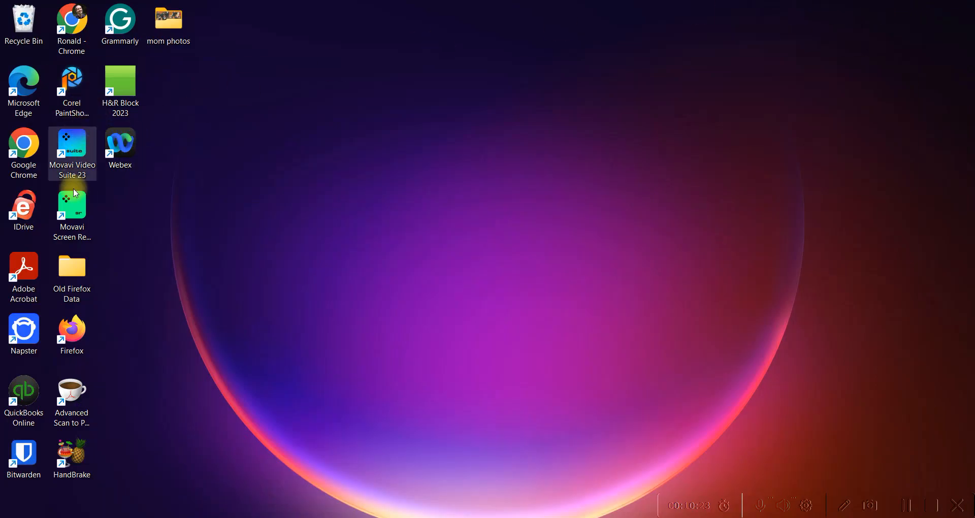
Open bats1.png in PaintShop Pro and resize it by percentage to 50%
{"action": "double_click", "coordinate": [70, 80]}
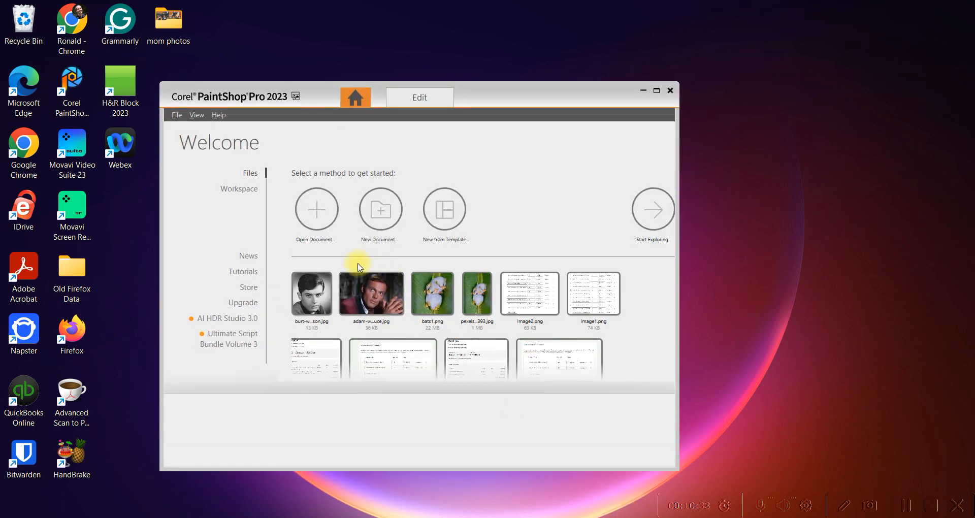
{"action": "left_click", "coordinate": [432, 294]}
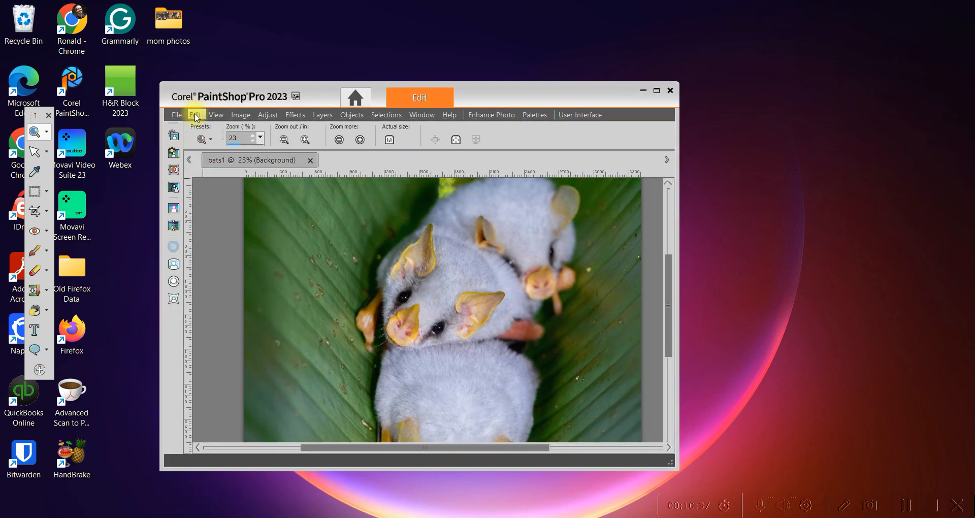
{"action": "left_click", "coordinate": [241, 115]}
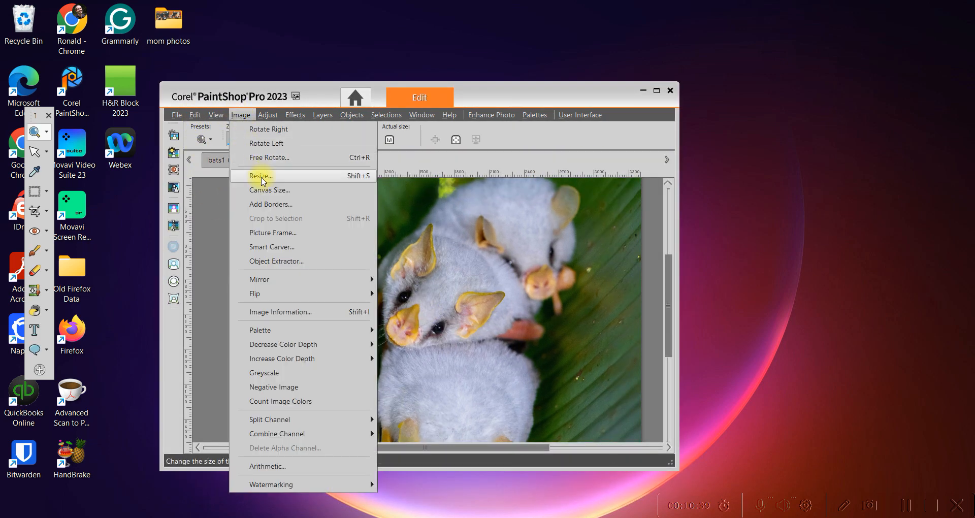
{"action": "left_click", "coordinate": [262, 177]}
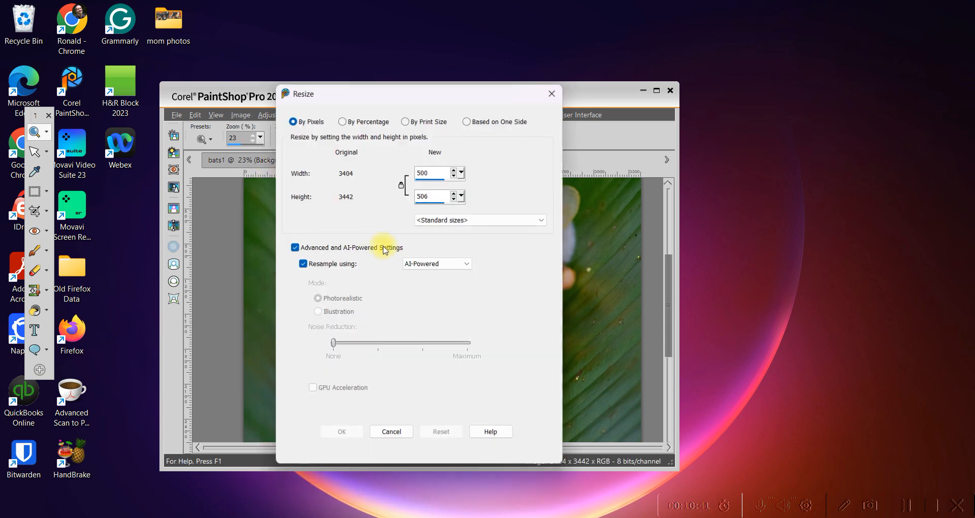
{"action": "left_click", "coordinate": [342, 122]}
{"action": "double_click", "coordinate": [420, 173]}
{"action": "type", "text": "50"}
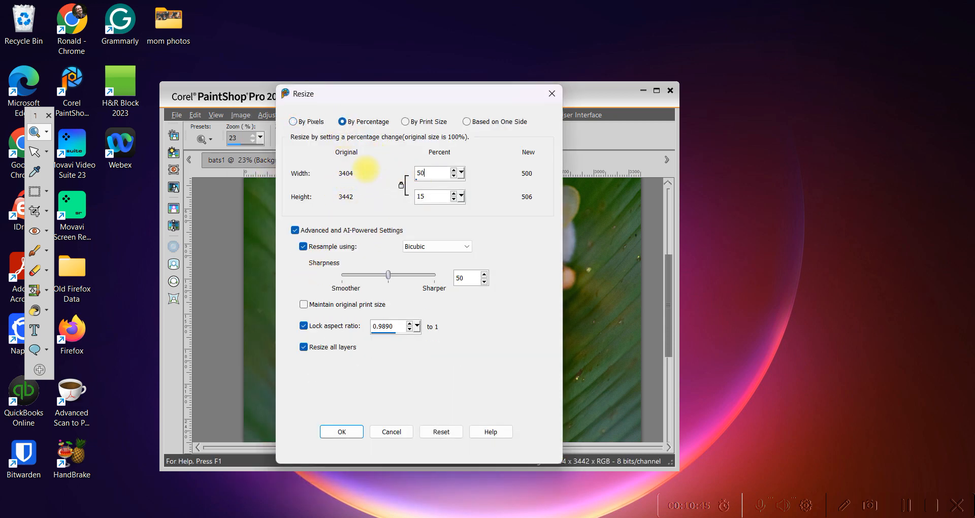
{"action": "left_click", "coordinate": [342, 432]}
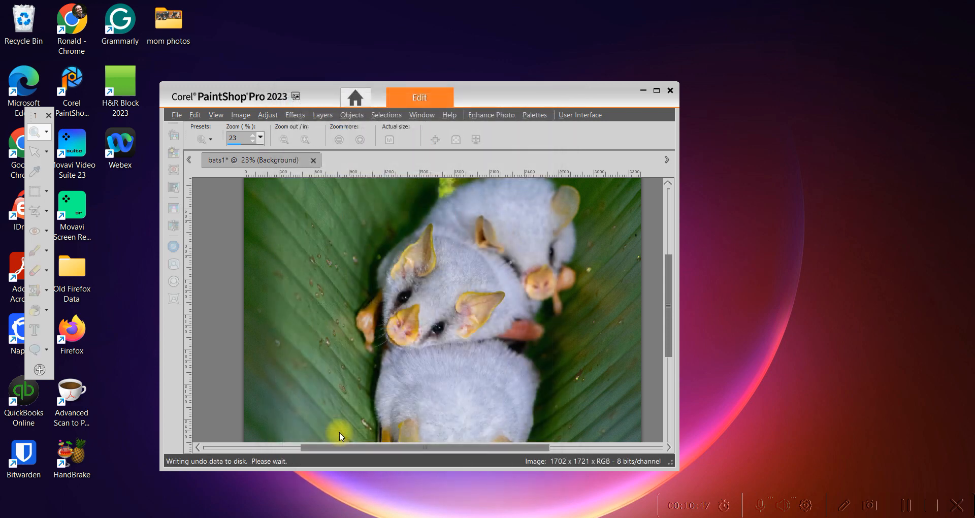
Save the resized photo as a new file named bats2.png
{"action": "left_click", "coordinate": [177, 115]}
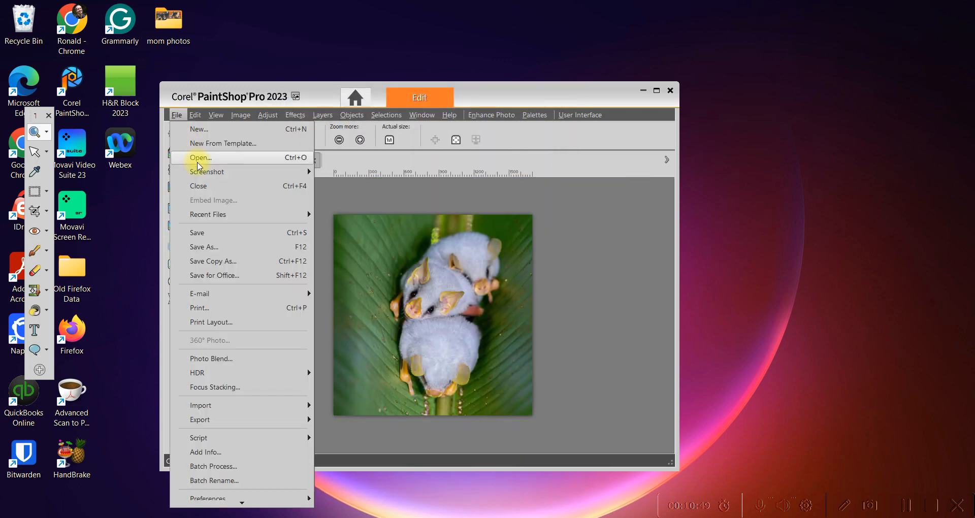
{"action": "left_click", "coordinate": [299, 248]}
{"action": "left_click", "coordinate": [394, 338]}
{"action": "key", "text": "BackSpace"}
{"action": "type", "text": "2"}
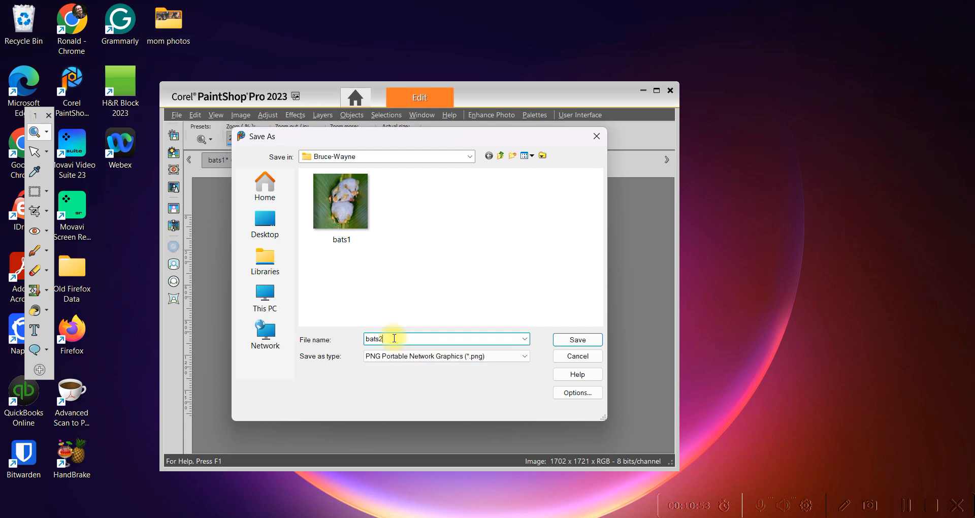
{"action": "left_click", "coordinate": [582, 336]}
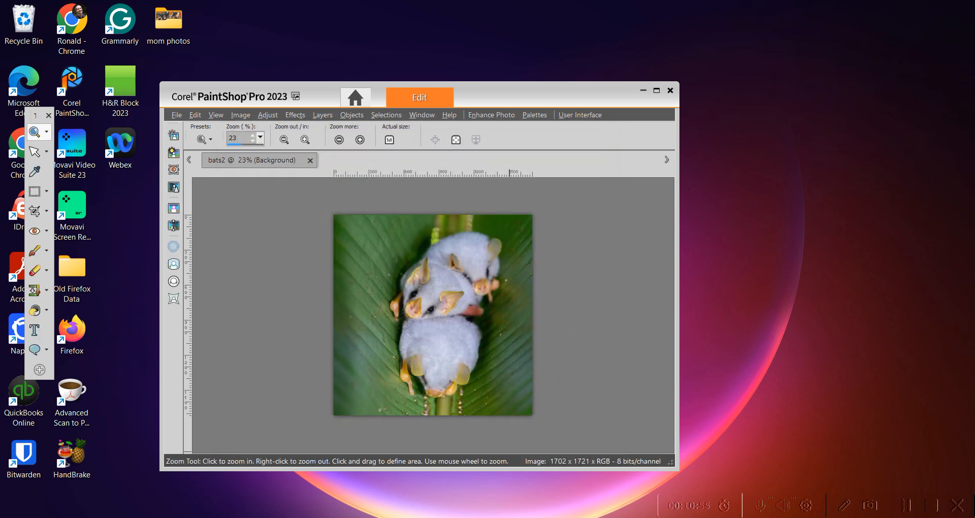
Back in the browser, choose bats2.png from the Bruce-Wayne folder as the sidebar image and save
{"action": "key", "text": "alt+Tab"}
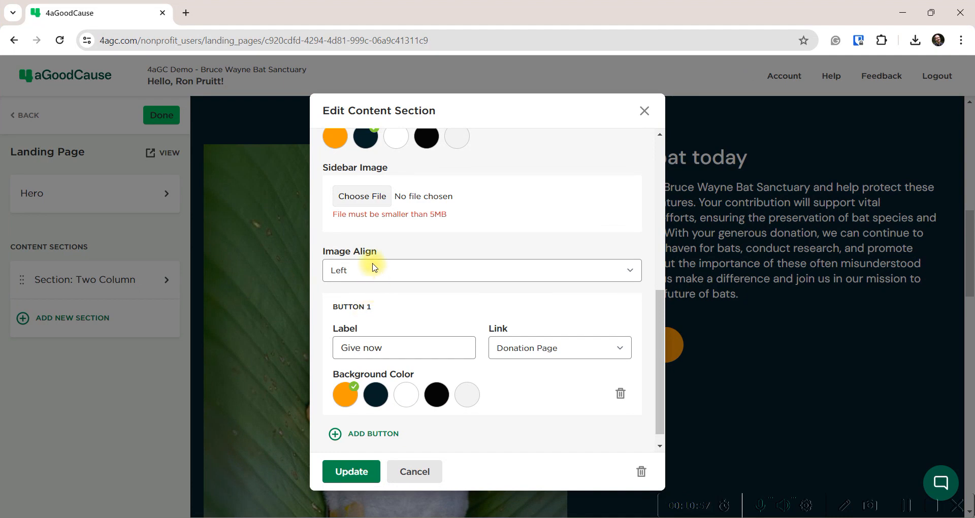
{"action": "left_click", "coordinate": [356, 197]}
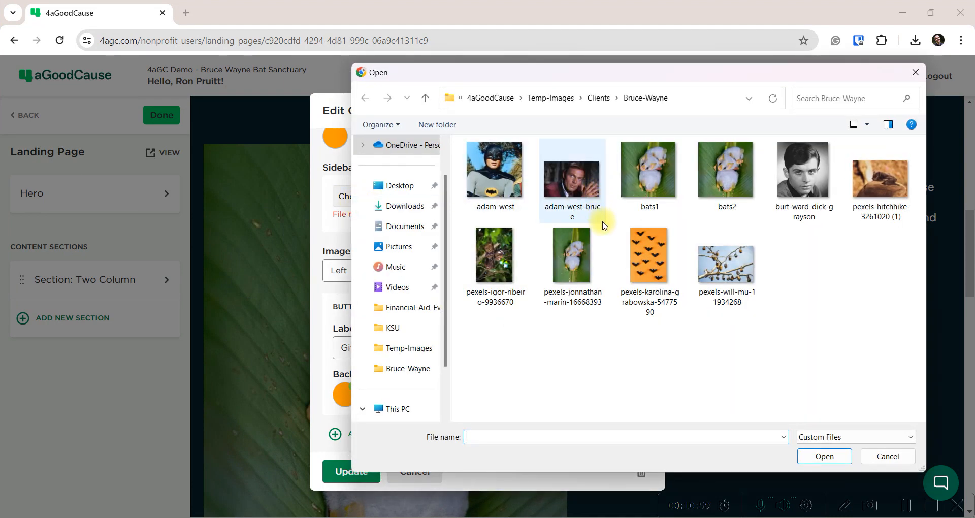
{"action": "double_click", "coordinate": [731, 166]}
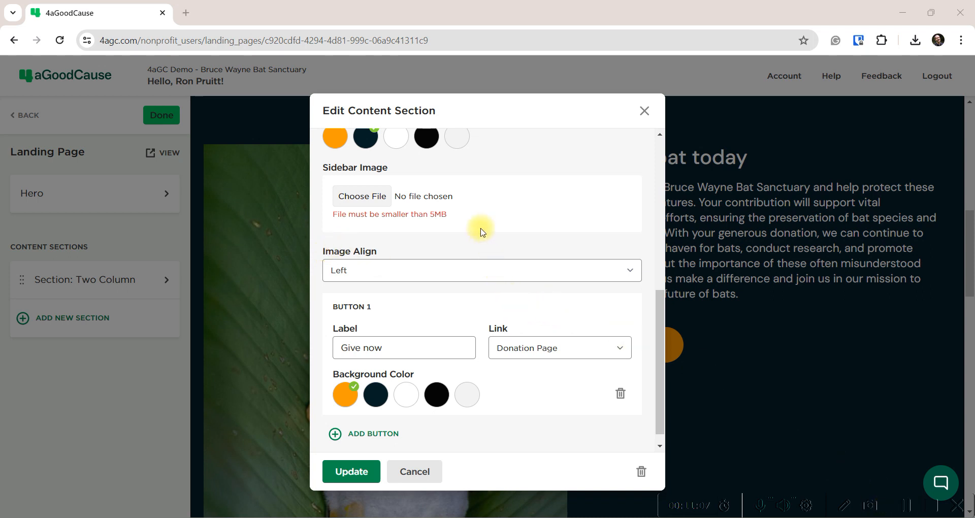
{"action": "left_click", "coordinate": [361, 196]}
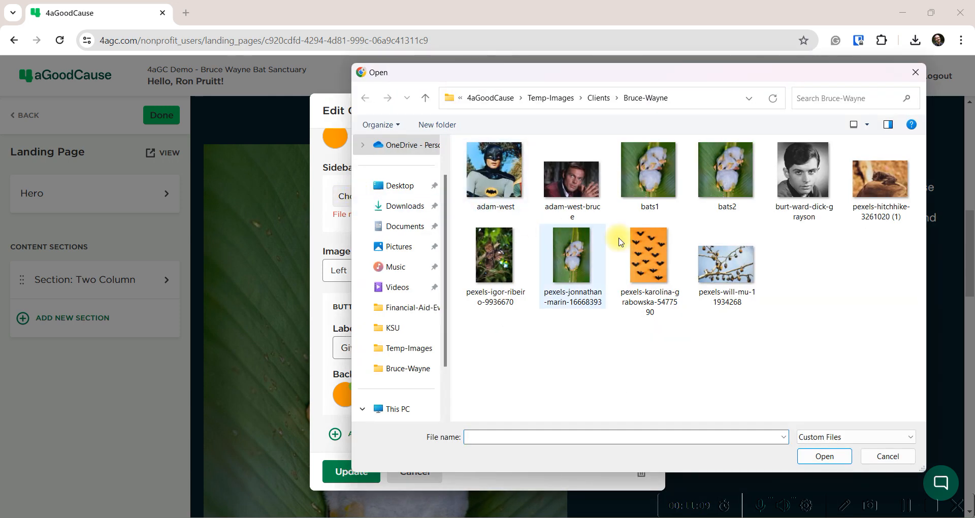
{"action": "double_click", "coordinate": [736, 175]}
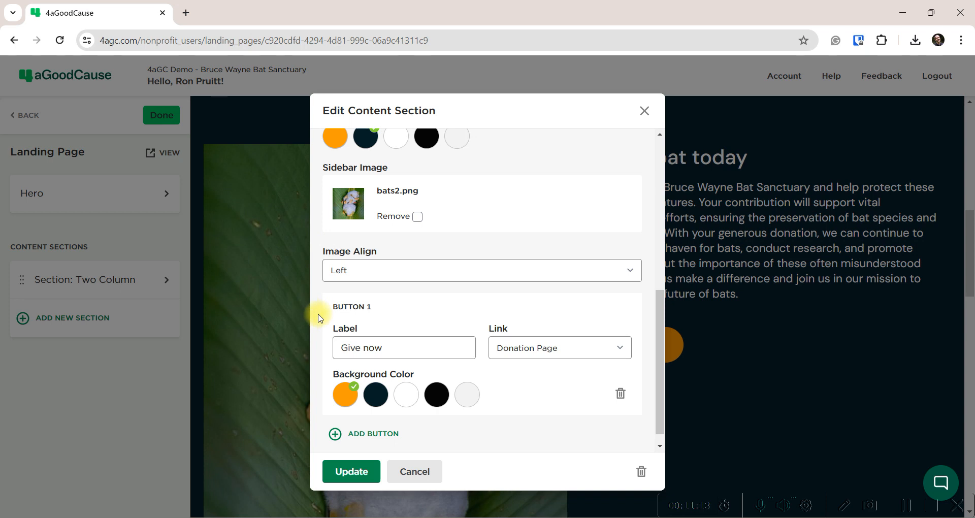
{"action": "scroll", "coordinate": [320, 318], "scroll_direction": "up", "scroll_amount": 2}
{"action": "scroll", "coordinate": [320, 318], "scroll_direction": "up", "scroll_amount": 2}
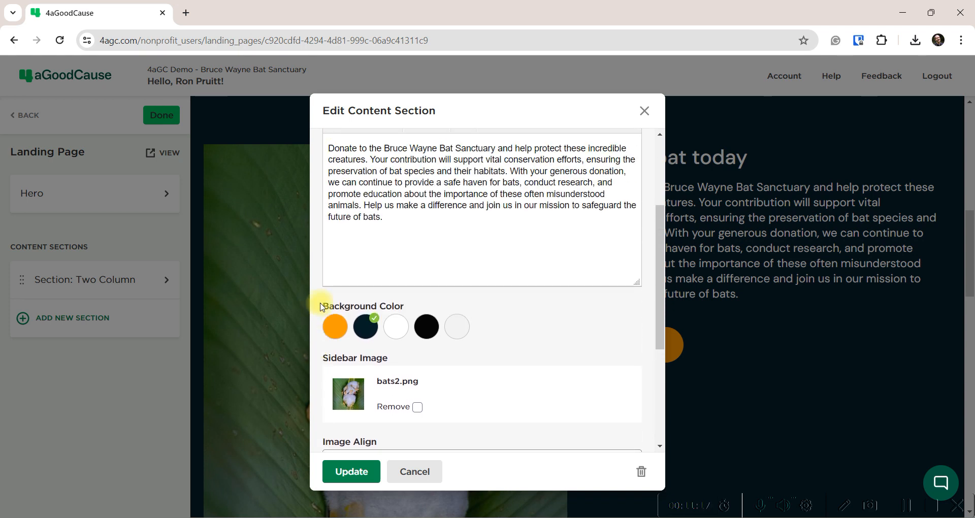
{"action": "scroll", "coordinate": [320, 315], "scroll_direction": "up", "scroll_amount": 2}
{"action": "scroll", "coordinate": [321, 307], "scroll_direction": "down", "scroll_amount": 7}
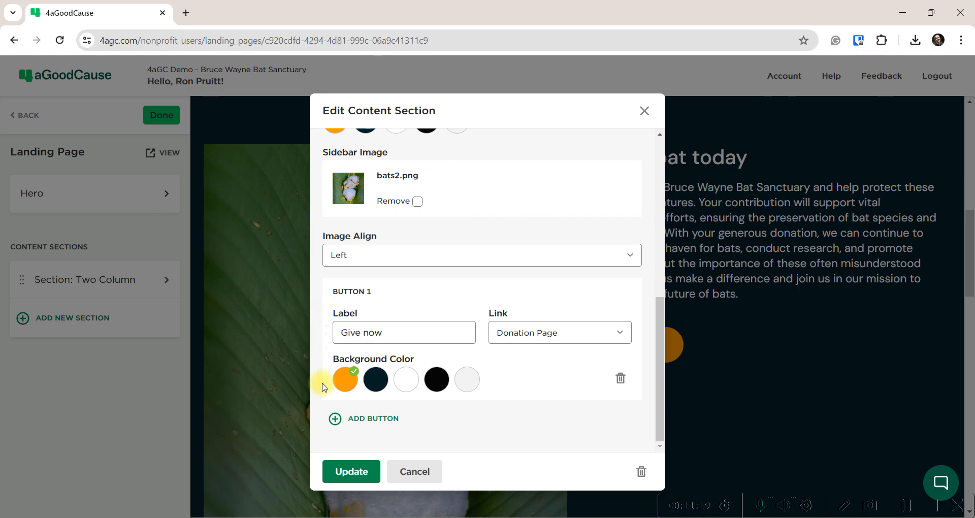
{"action": "left_click", "coordinate": [346, 470]}
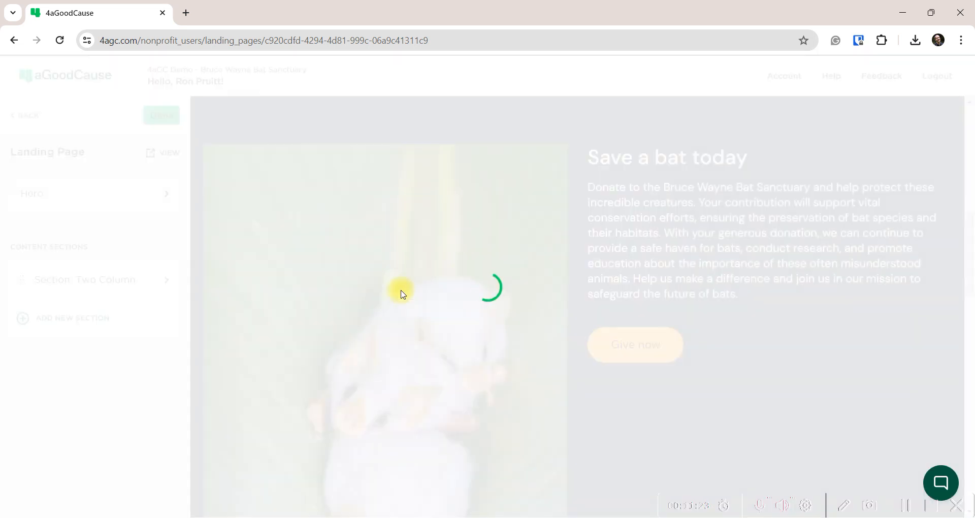
Inspect the 'Save a bat today' heading and paragraph beside the new photo, then reopen the section
{"action": "scroll", "coordinate": [617, 304], "scroll_direction": "down", "scroll_amount": 3}
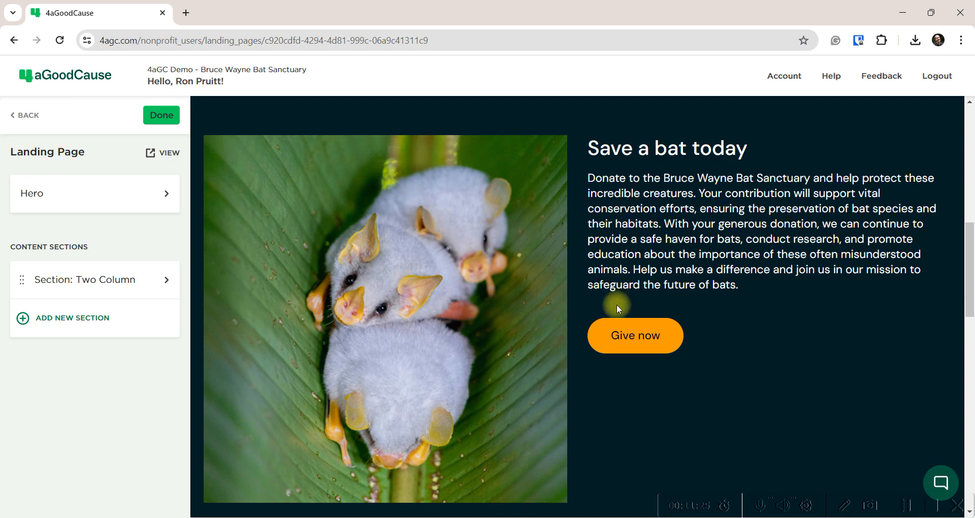
{"action": "scroll", "coordinate": [617, 304], "scroll_direction": "up", "scroll_amount": 4}
{"action": "scroll", "coordinate": [542, 255], "scroll_direction": "up", "scroll_amount": 8}
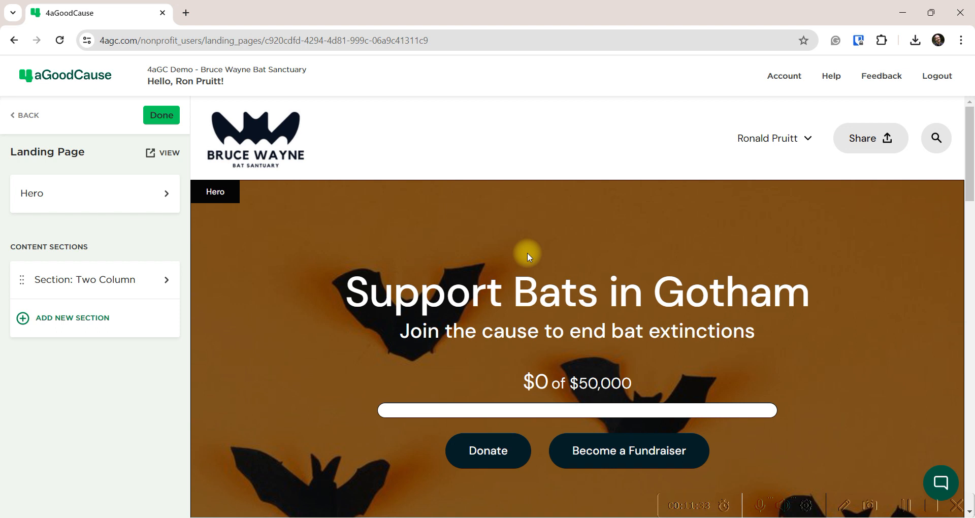
{"action": "scroll", "coordinate": [527, 252], "scroll_direction": "down", "scroll_amount": 4}
{"action": "scroll", "coordinate": [568, 353], "scroll_direction": "down", "scroll_amount": 6}
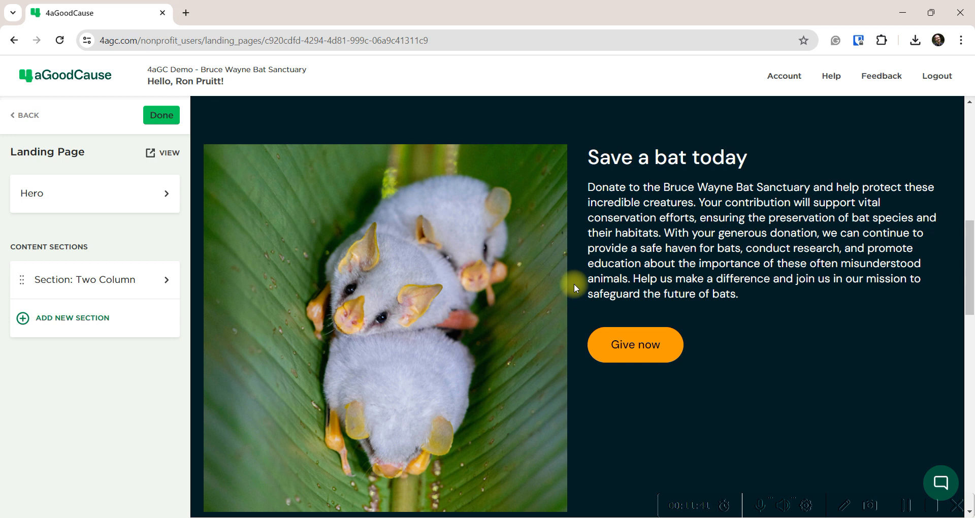
{"action": "left_click_drag", "start_coordinate": [585, 165], "coordinate": [755, 158]}
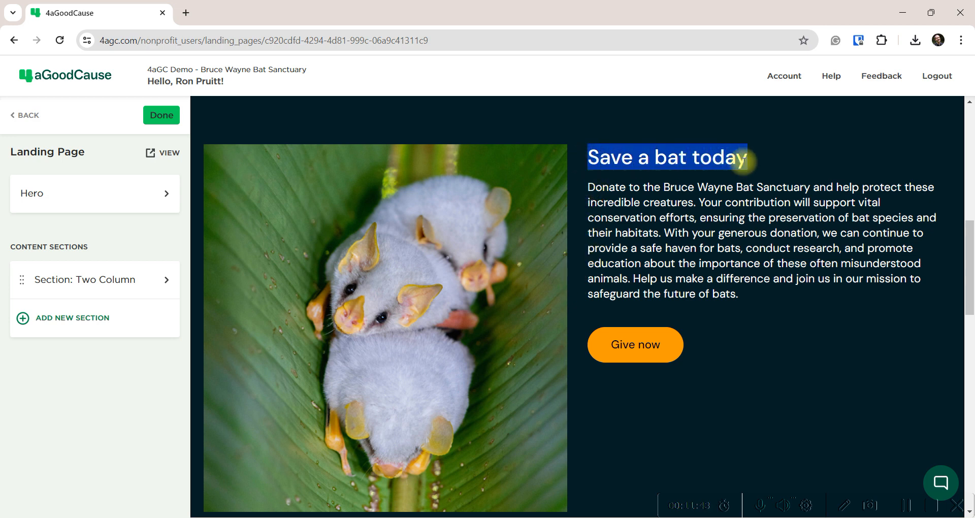
{"action": "left_click_drag", "start_coordinate": [588, 185], "coordinate": [742, 294]}
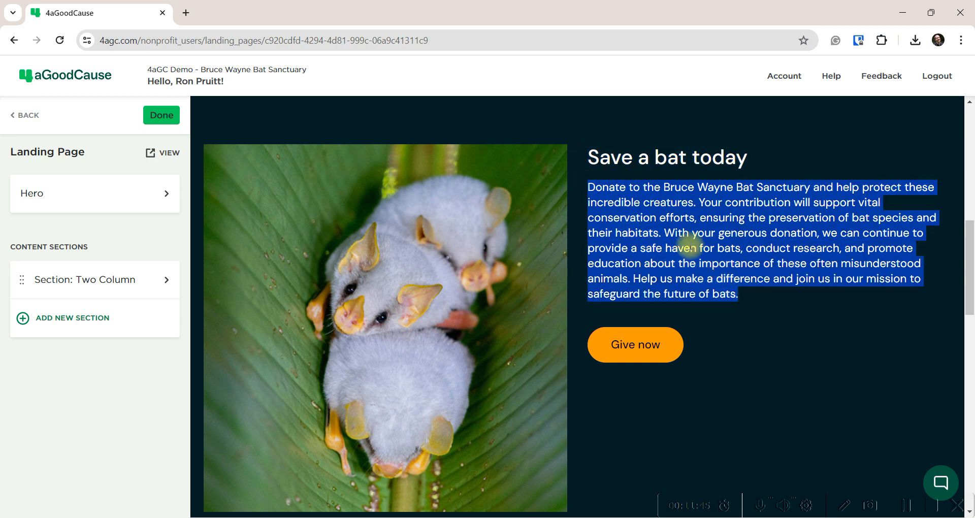
{"action": "left_click", "coordinate": [691, 247]}
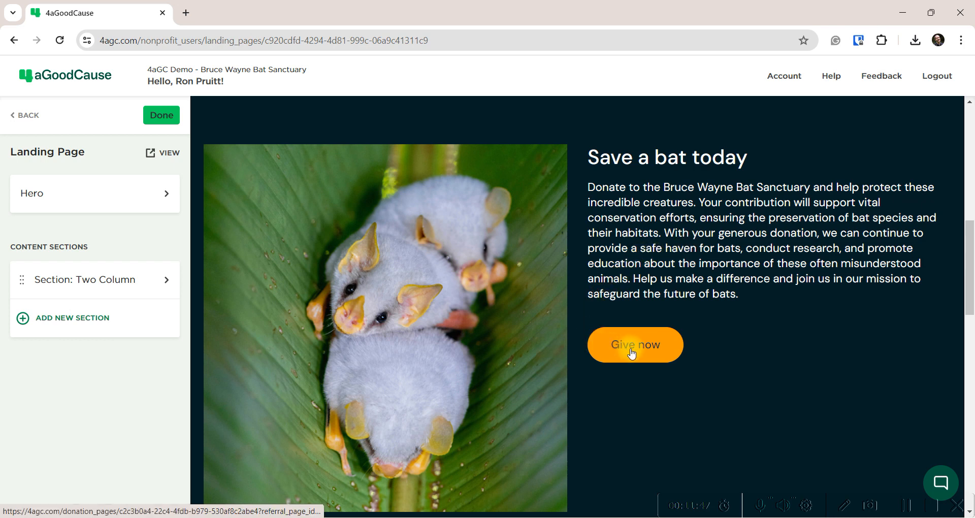
{"action": "left_click", "coordinate": [84, 280]}
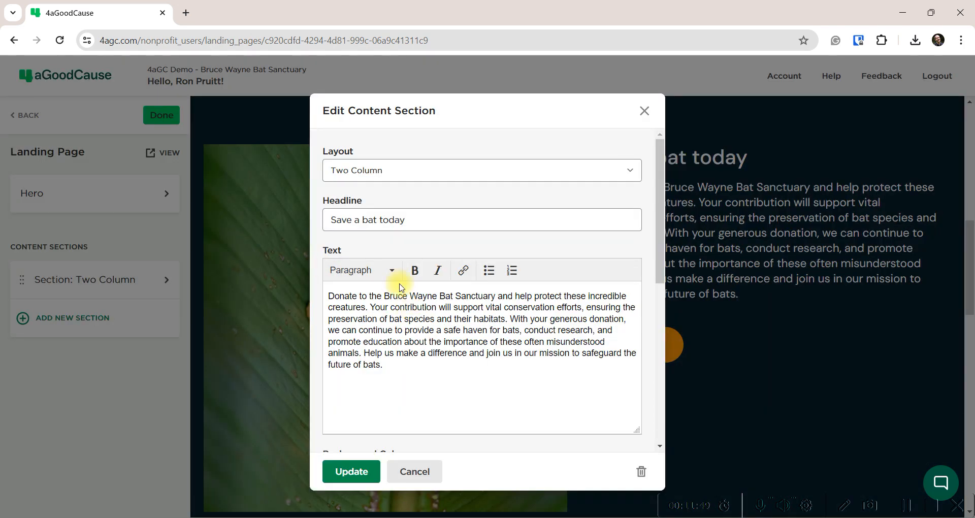
Review the section settings, keep Image Align as Left, and cancel without saving
{"action": "scroll", "coordinate": [396, 343], "scroll_direction": "down", "scroll_amount": 5}
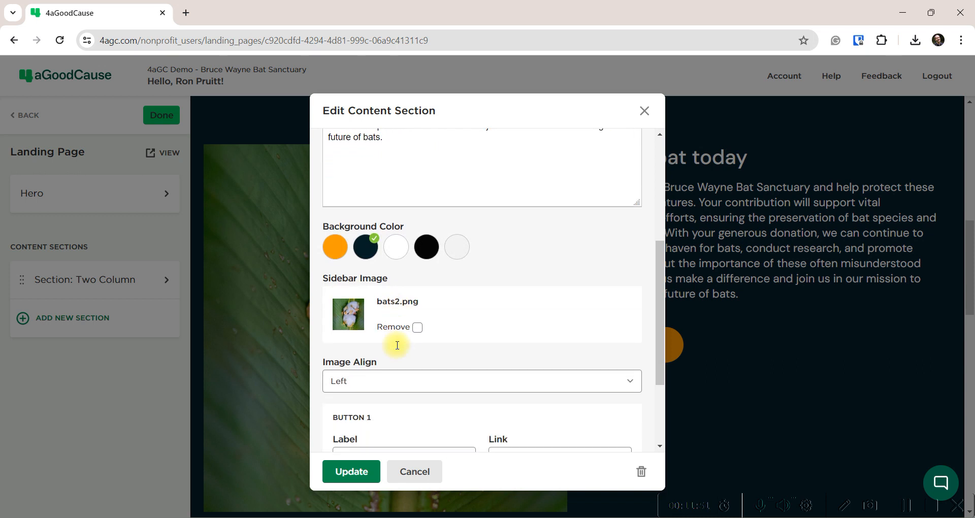
{"action": "scroll", "coordinate": [396, 344], "scroll_direction": "down", "scroll_amount": 2}
{"action": "scroll", "coordinate": [399, 338], "scroll_direction": "up", "scroll_amount": 1}
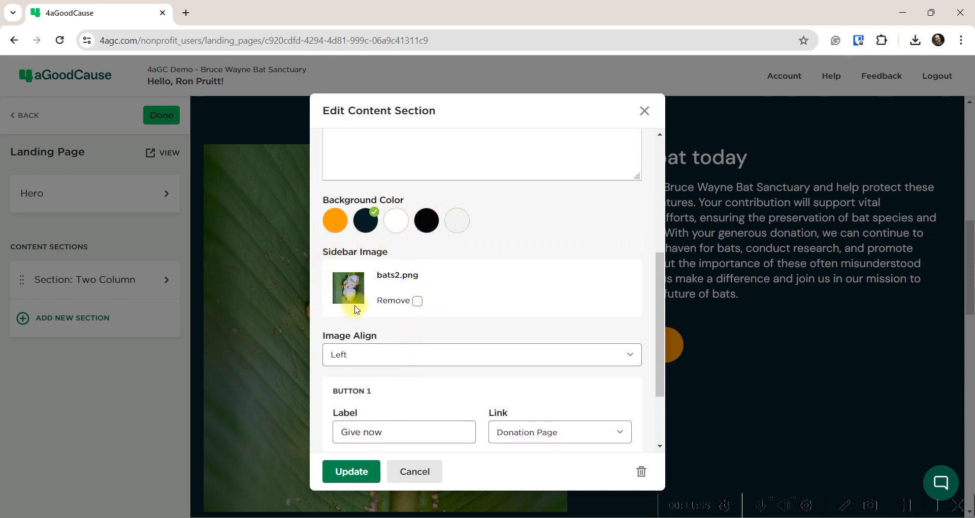
{"action": "scroll", "coordinate": [455, 305], "scroll_direction": "down", "scroll_amount": 1}
{"action": "left_click", "coordinate": [370, 291]}
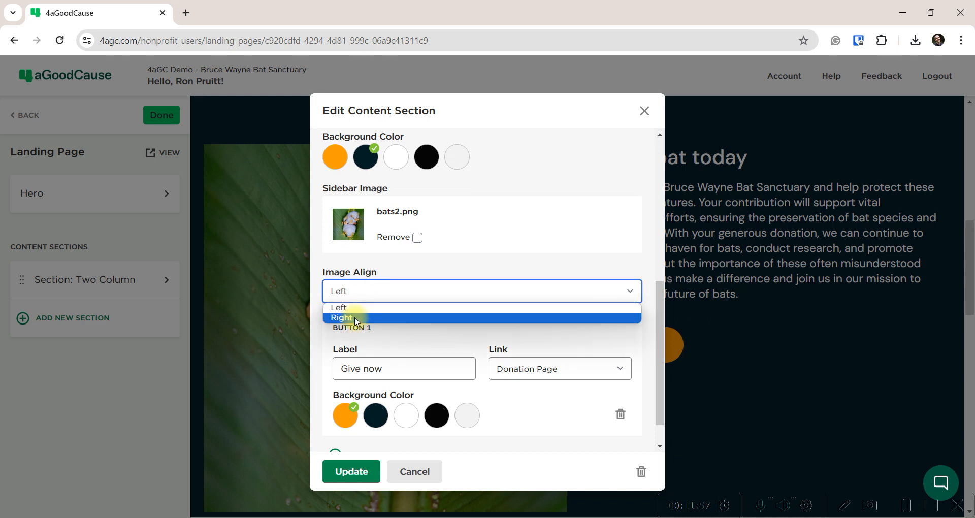
{"action": "left_click", "coordinate": [478, 225]}
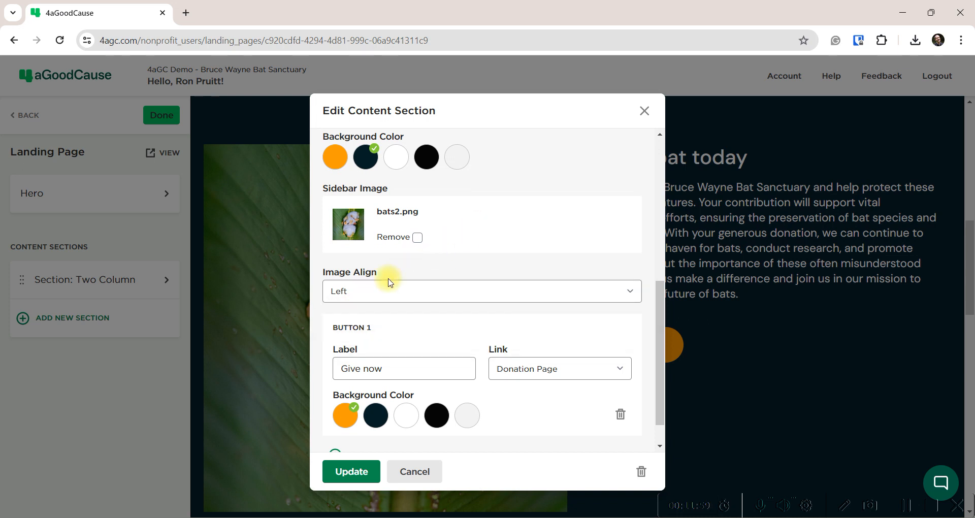
{"action": "scroll", "coordinate": [391, 325], "scroll_direction": "down", "scroll_amount": 1}
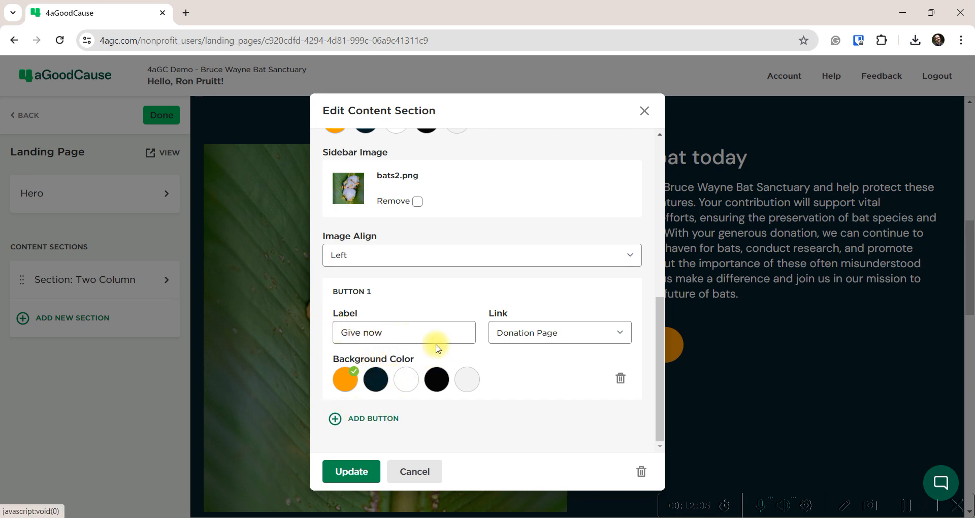
{"action": "scroll", "coordinate": [412, 303], "scroll_direction": "up", "scroll_amount": 10}
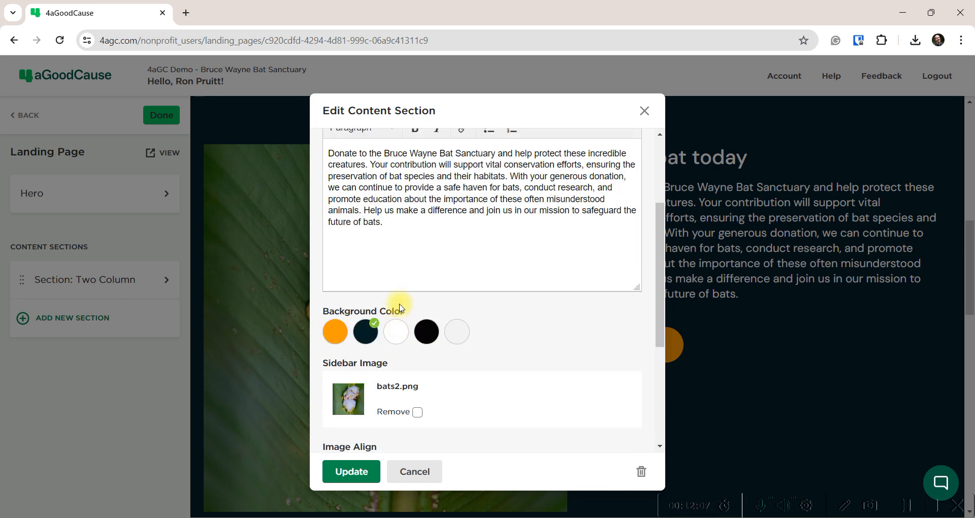
{"action": "left_click", "coordinate": [415, 472]}
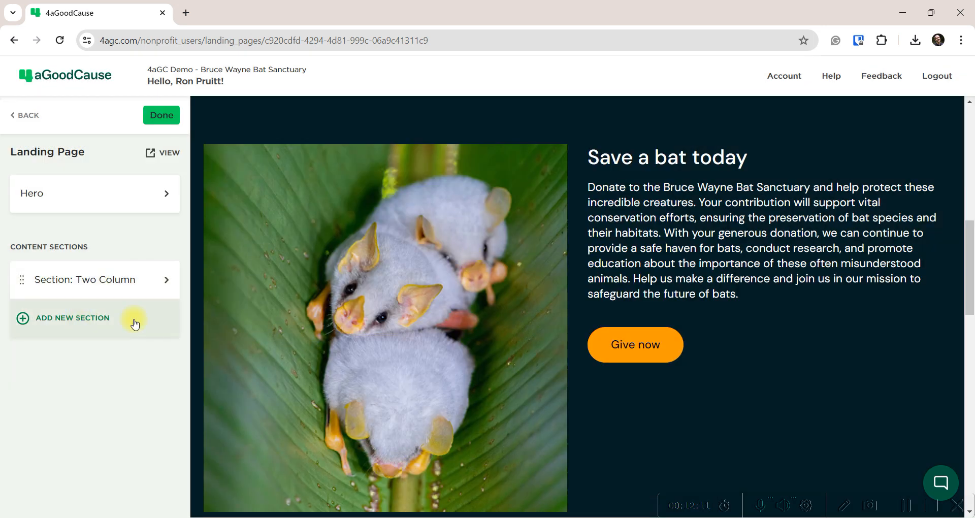
Add a new Two Column section headlined 'Help us save bats in Gotham!'
{"action": "left_click", "coordinate": [80, 318]}
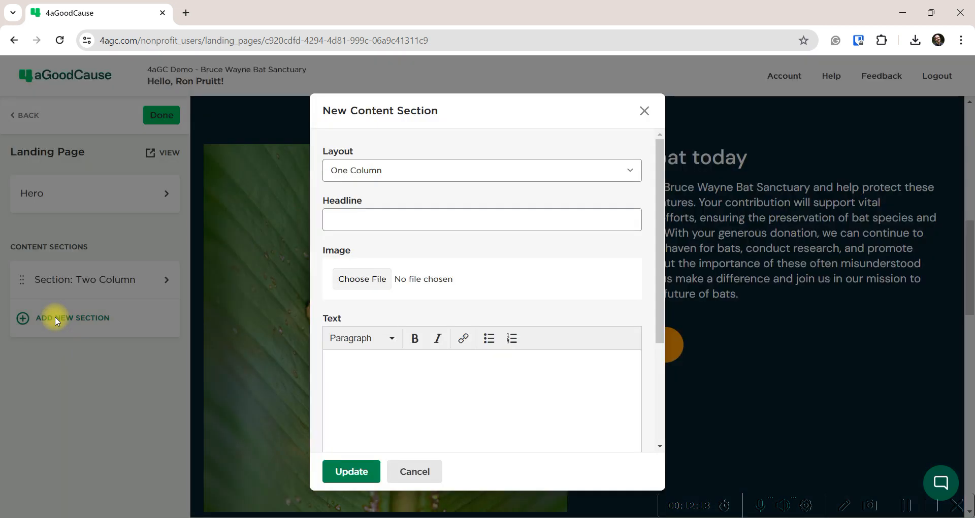
{"action": "left_click", "coordinate": [405, 171]}
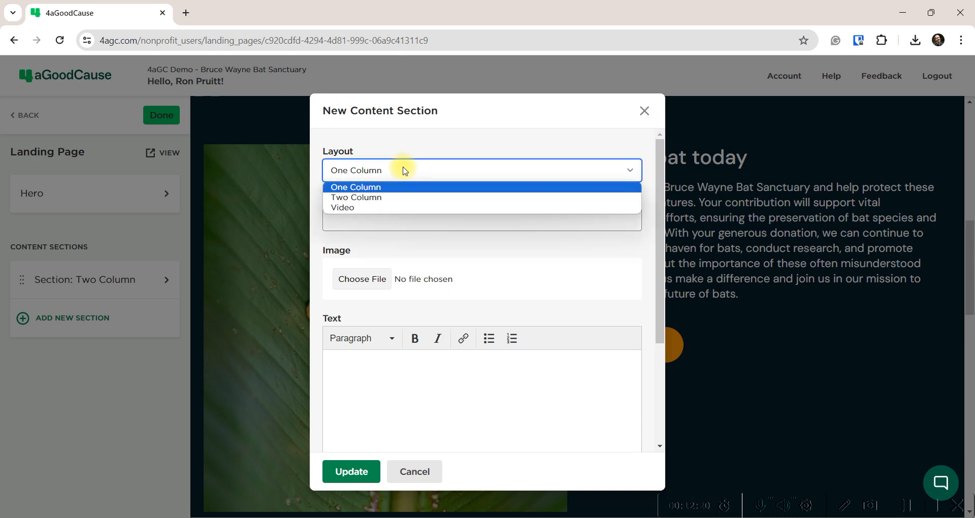
{"action": "left_click", "coordinate": [374, 198]}
{"action": "left_click", "coordinate": [369, 223]}
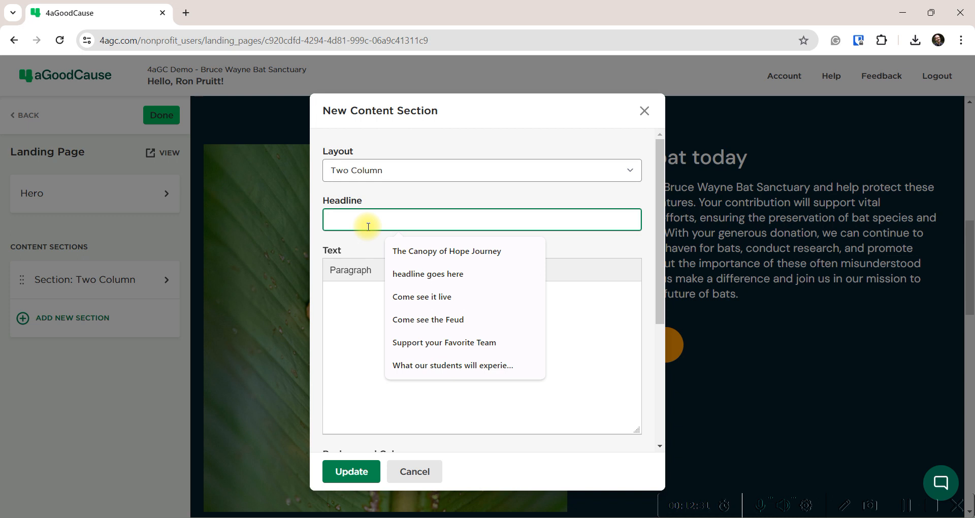
{"action": "type", "text": "Beco"}
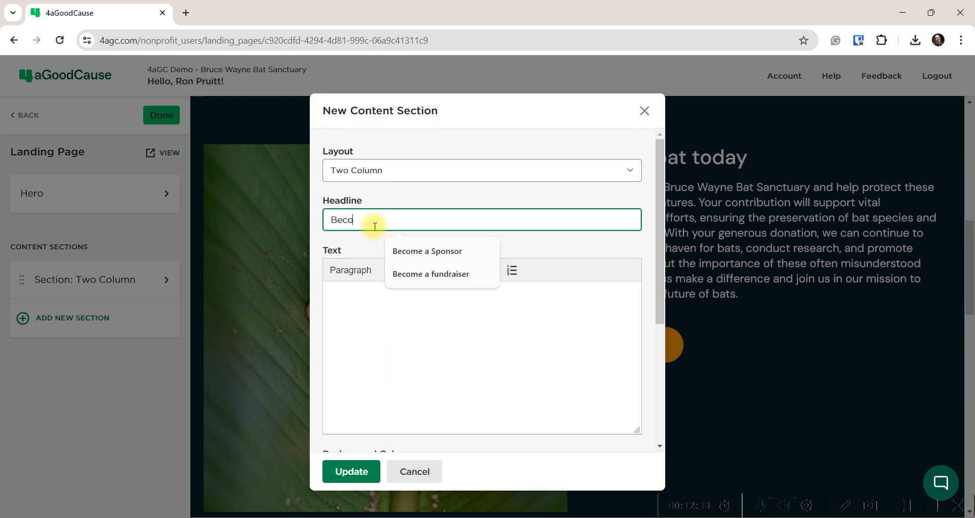
{"action": "type", "text": "me a Fundraiser"}
{"action": "key", "text": "BackSpace"}
{"action": "key", "text": "BackSpace"}
{"action": "key", "text": "BackSpace"}
{"action": "key", "text": "BackSpace"}
{"action": "key", "text": "BackSpace"}
{"action": "key", "text": "BackSpace"}
{"action": "key", "text": "BackSpace"}
{"action": "key", "text": "BackSpace"}
{"action": "key", "text": "BackSpace"}
{"action": "key", "text": "BackSpace"}
{"action": "key", "text": "BackSpace"}
{"action": "key", "text": "BackSpace"}
{"action": "key", "text": "BackSpace"}
{"action": "key", "text": "BackSpace"}
{"action": "key", "text": "BackSpace"}
{"action": "key", "text": "BackSpace"}
{"action": "key", "text": "BackSpace"}
{"action": "key", "text": "BackSpace"}
{"action": "type", "text": "Help "}
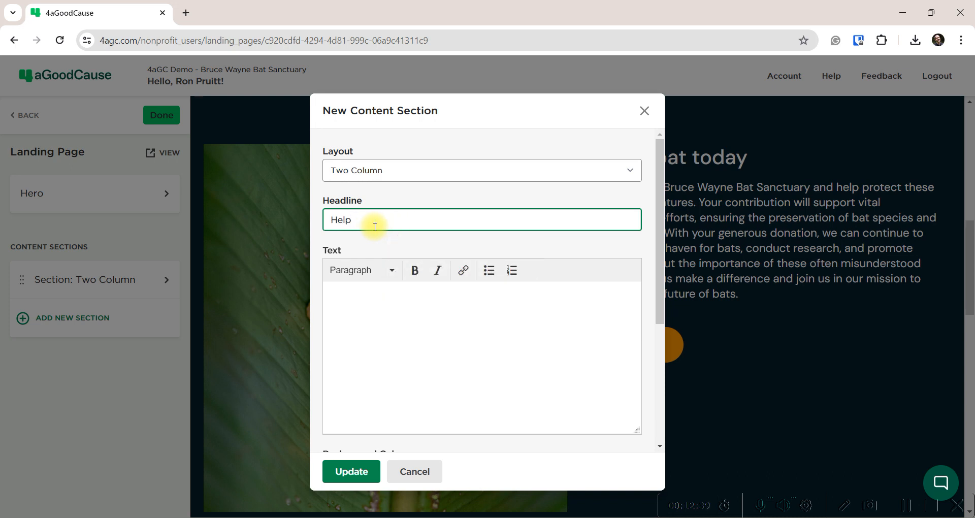
{"action": "type", "text": "us save the bat pupolua"}
{"action": "key", "text": "BackSpace"}
{"action": "key", "text": "BackSpace"}
{"action": "key", "text": "BackSpace"}
{"action": "key", "text": "BackSpace"}
{"action": "key", "text": "BackSpace"}
{"action": "key", "text": "BackSpace"}
{"action": "key", "text": "BackSpace"}
{"action": "key", "text": "BackSpace"}
{"action": "key", "text": "BackSpace"}
{"action": "key", "text": "BackSpace"}
{"action": "key", "text": "BackSpace"}
{"action": "key", "text": "BackSpace"}
{"action": "type", "text": "bats in Gomtham"}
{"action": "left_click", "coordinate": [440, 218]}
{"action": "key", "text": "BackSpace"}
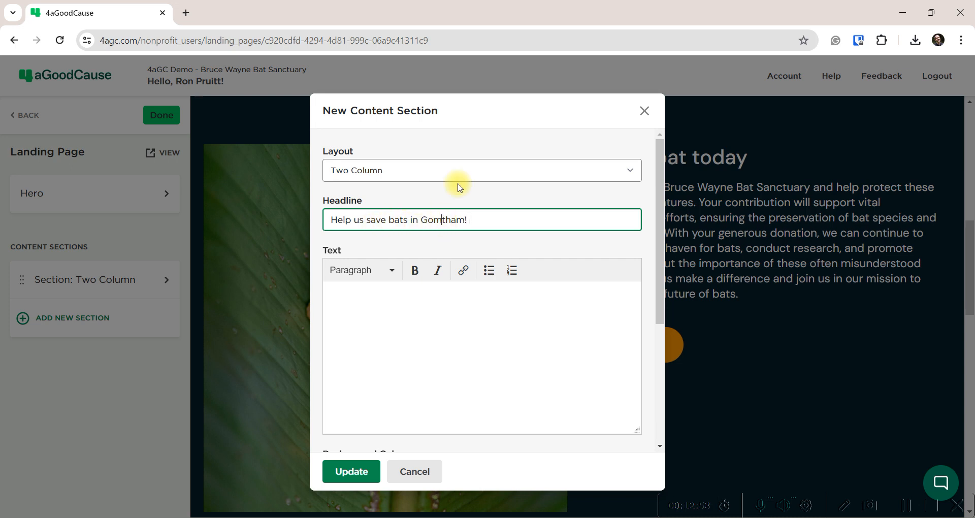
Write body text asking visitors to create a fundraiser page and help care for Gotham's bats
{"action": "left_click", "coordinate": [362, 296]}
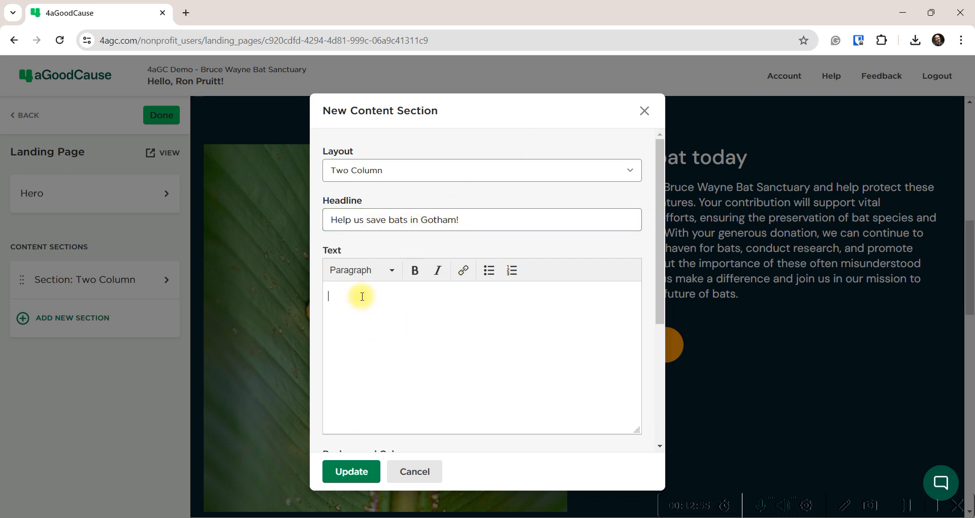
{"action": "type", "text": "We need your help. Please create a fundraier page"}
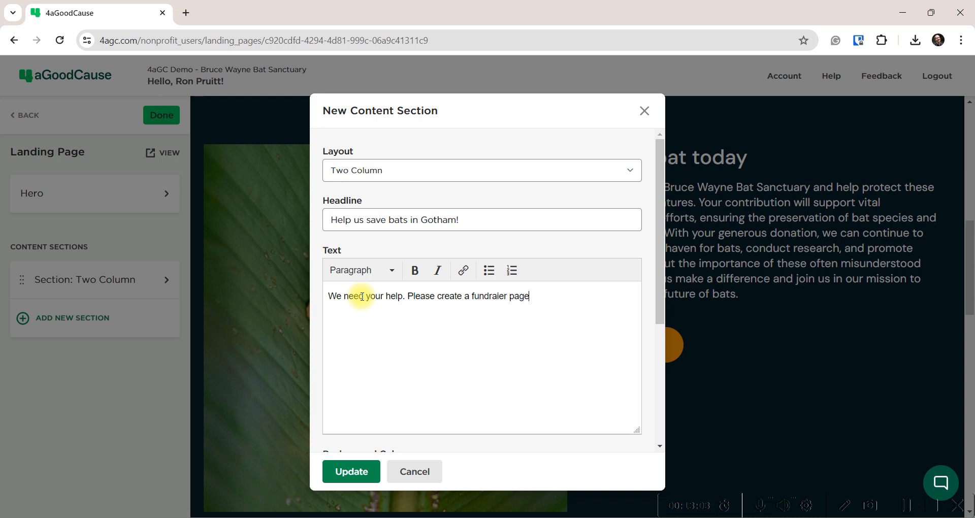
{"action": "key", "text": "BackSpace"}
{"action": "key", "text": "BackSpace"}
{"action": "key", "text": "BackSpace"}
{"action": "key", "text": "BackSpace"}
{"action": "type", "text": "age to"}
{"action": "key", "text": "BackSpace"}
{"action": "key", "text": "BackSpace"}
{"action": "key", "text": "BackSpace"}
{"action": "type", "text": "age by clickgin the bu"}
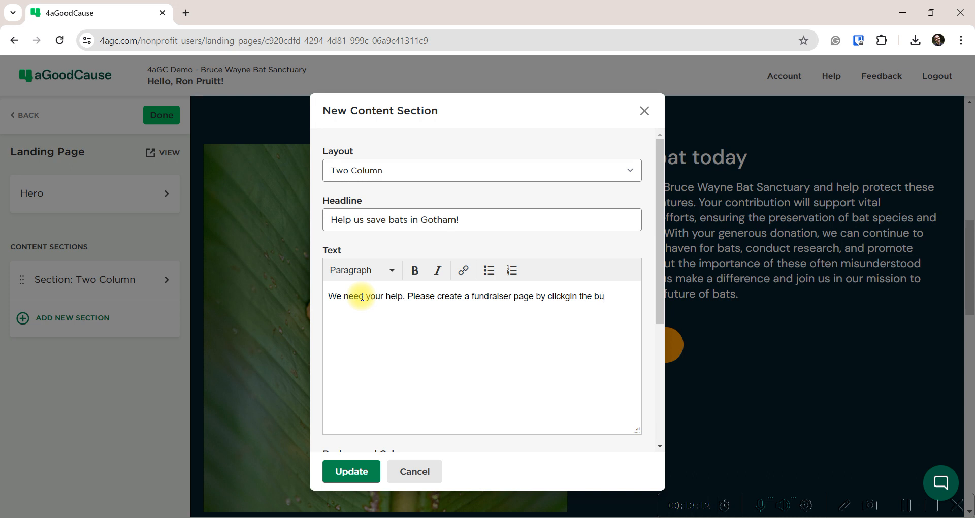
{"action": "type", "text": "tton below."}
{"action": "left_click", "coordinate": [568, 296]}
{"action": "key", "text": "BackSpace"}
{"action": "type", "text": "g"}
{"action": "left_click", "coordinate": [380, 309]}
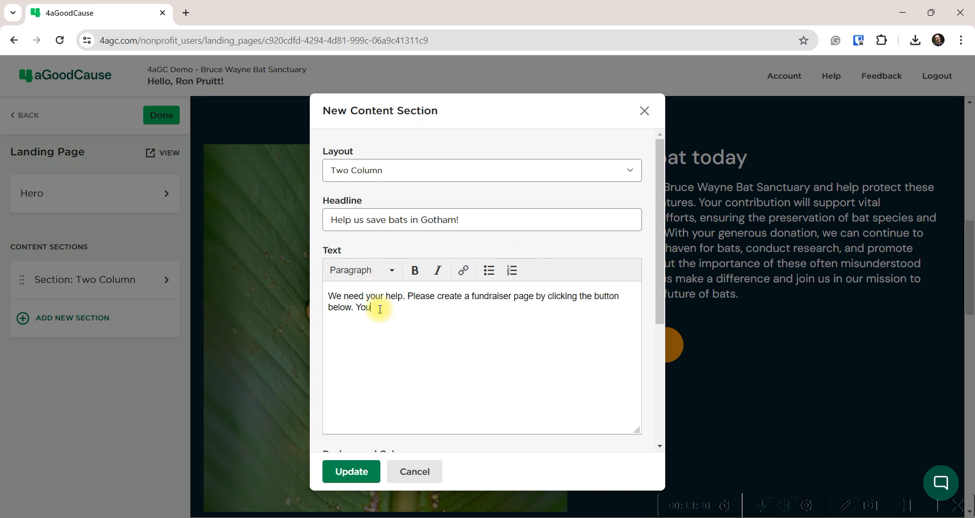
{"action": "type", "text": "You'll help us a"}
{"action": "type", "text": "ave the bat po;"}
{"action": "type", "text": "pulation and priv"}
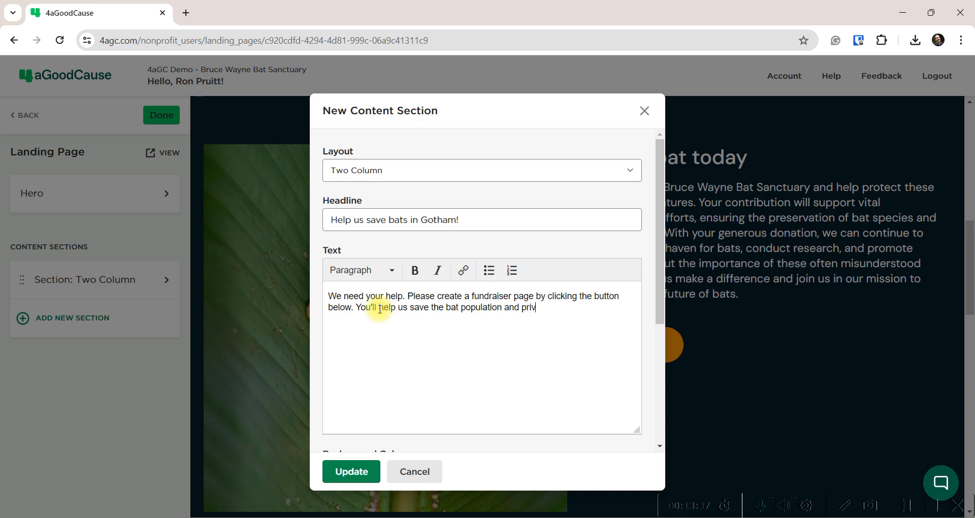
{"action": "key", "text": "BackSpace"}
{"action": "key", "text": "BackSpace"}
{"action": "type", "text": "ovide car for injured bats"}
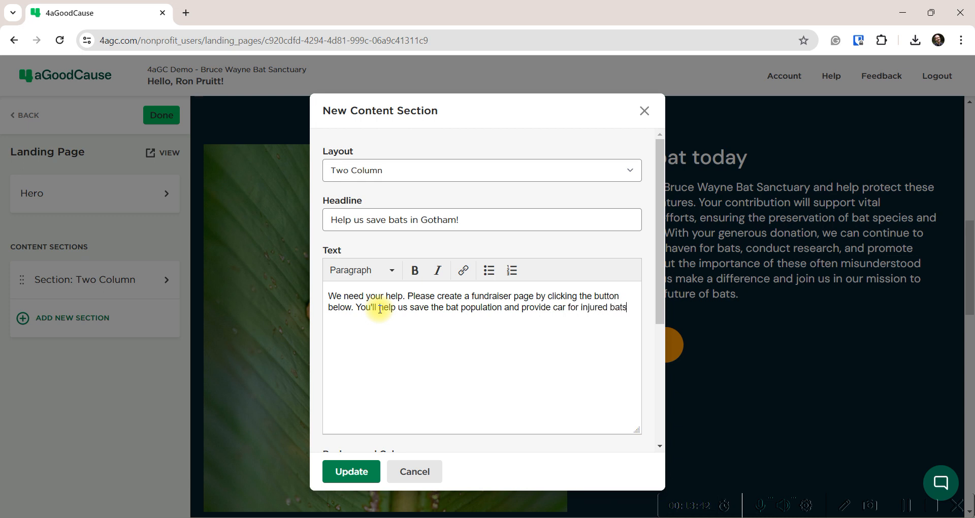
{"action": "type", "text": " in your town of Gotham."}
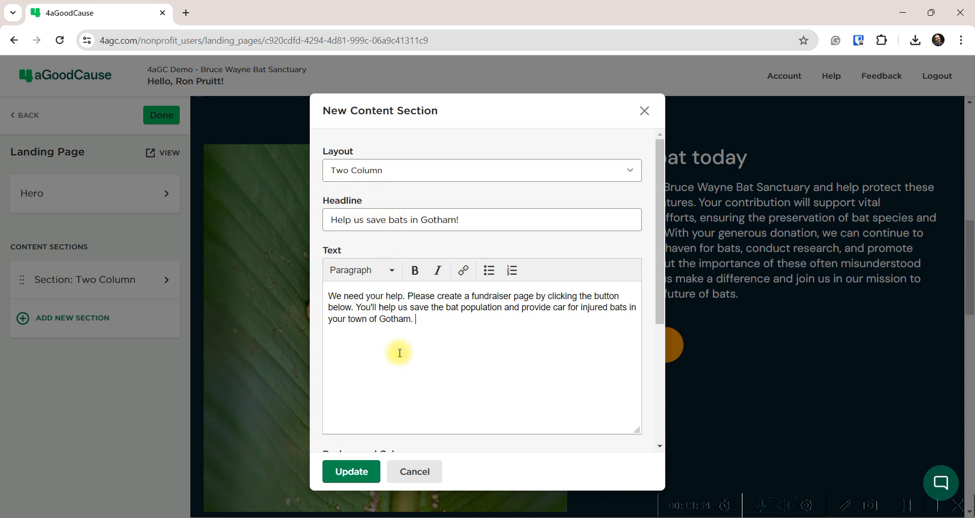
{"action": "scroll", "coordinate": [323, 304], "scroll_direction": "down", "scroll_amount": 4}
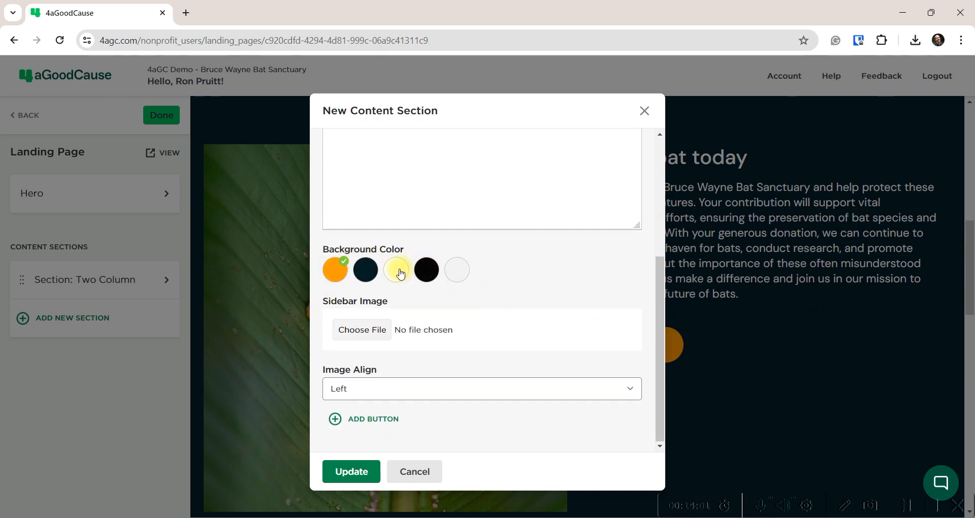
Give the section a light-grey background and the pexels-hitchhike-3261020 (1).jpg image aligned right
{"action": "left_click", "coordinate": [457, 269]}
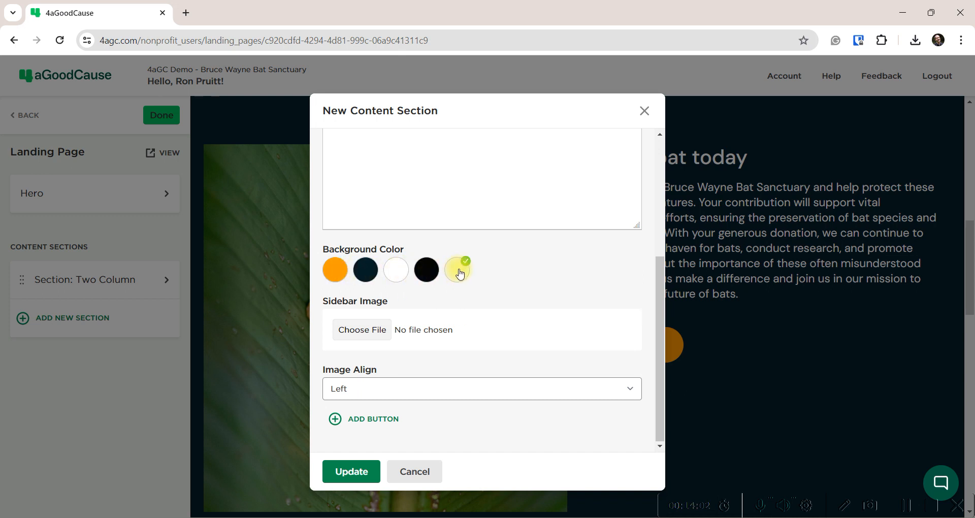
{"action": "left_click", "coordinate": [352, 332]}
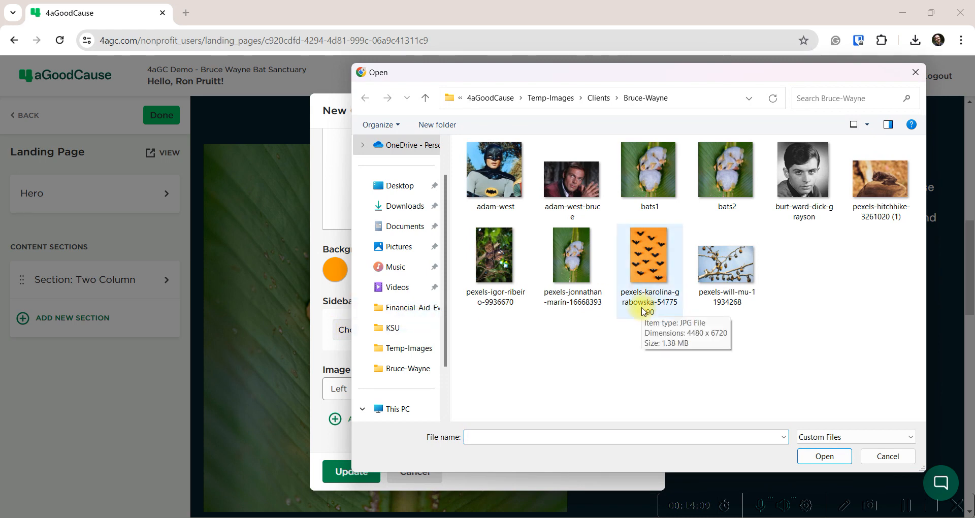
{"action": "double_click", "coordinate": [892, 187]}
{"action": "scroll", "coordinate": [343, 373], "scroll_direction": "down", "scroll_amount": 1}
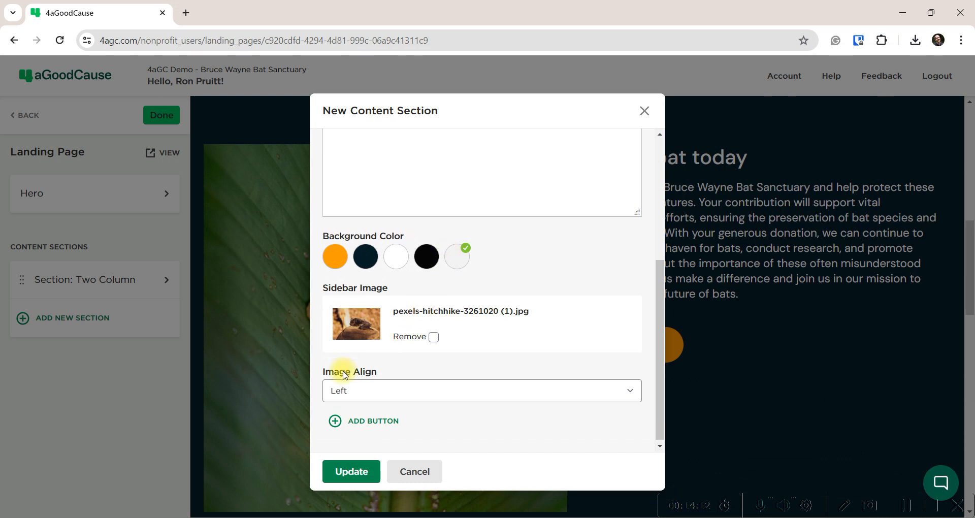
{"action": "left_click", "coordinate": [364, 396]}
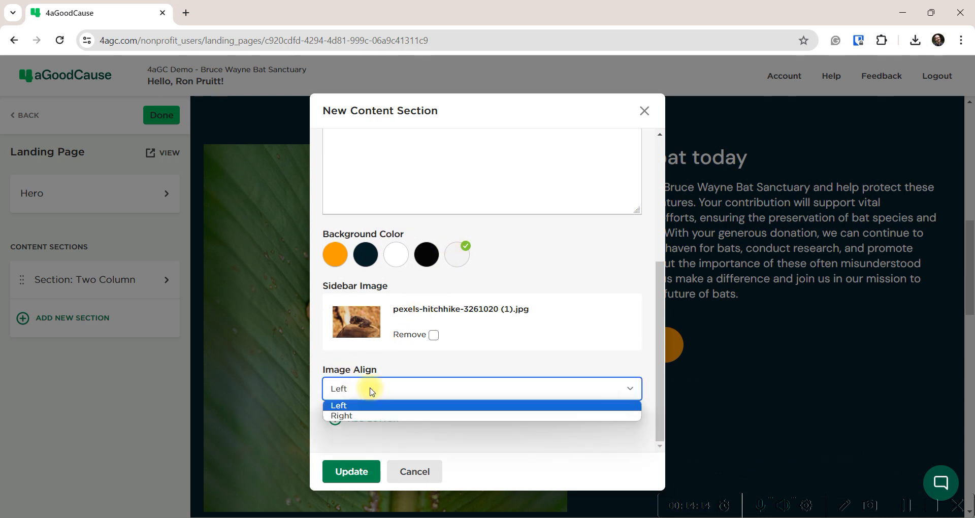
{"action": "left_click", "coordinate": [350, 411]}
Add a first button to the new section
{"action": "left_click", "coordinate": [370, 419]}
{"action": "scroll", "coordinate": [371, 420], "scroll_direction": "down", "scroll_amount": 3}
{"action": "left_click", "coordinate": [363, 323]}
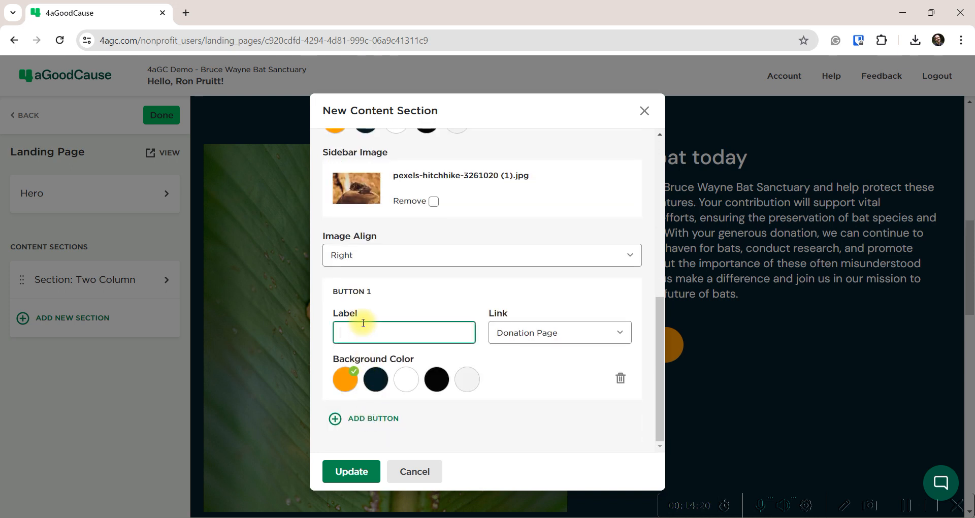
Label Button 1 'Create your Page', link it to Become a Fundraiser, make it navy, and update
{"action": "type", "text": "Create"}
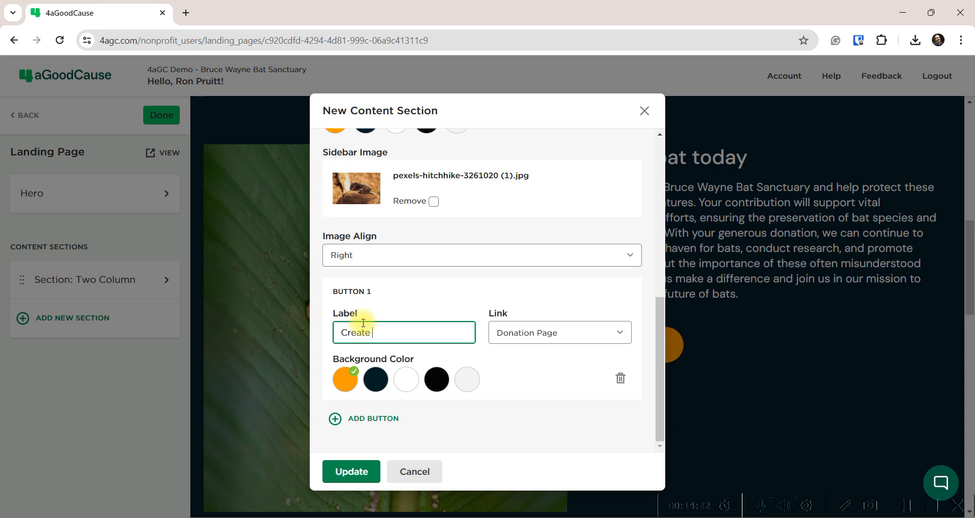
{"action": "type", "text": " your Pa"}
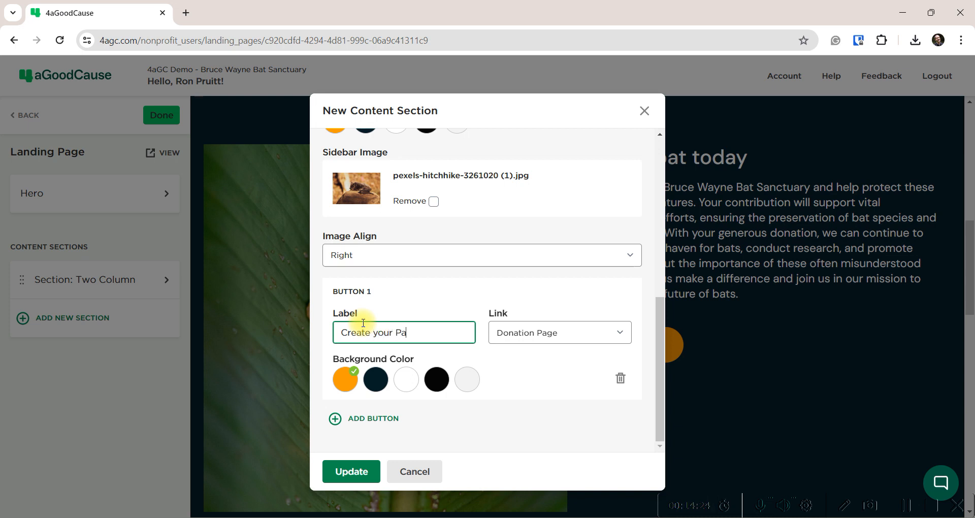
{"action": "type", "text": "ge"}
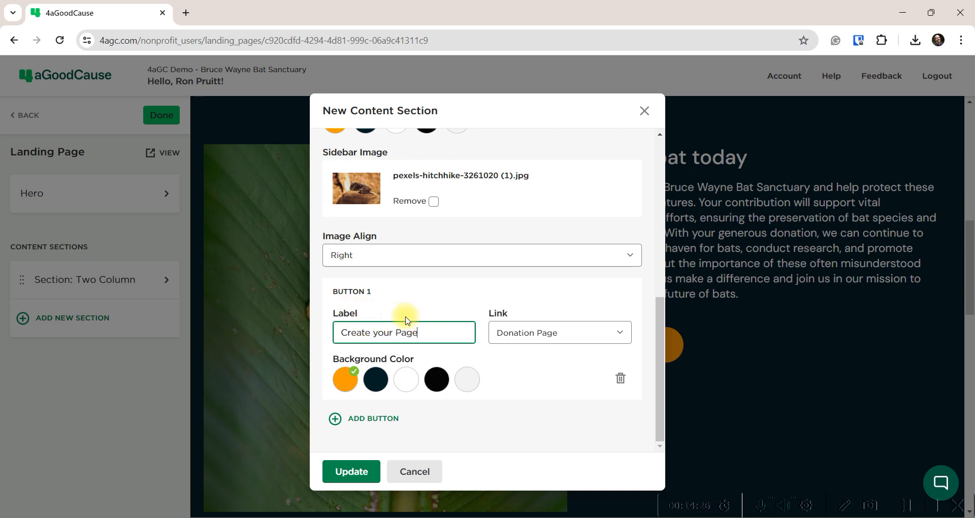
{"action": "left_click", "coordinate": [516, 333]}
{"action": "left_click", "coordinate": [521, 361]}
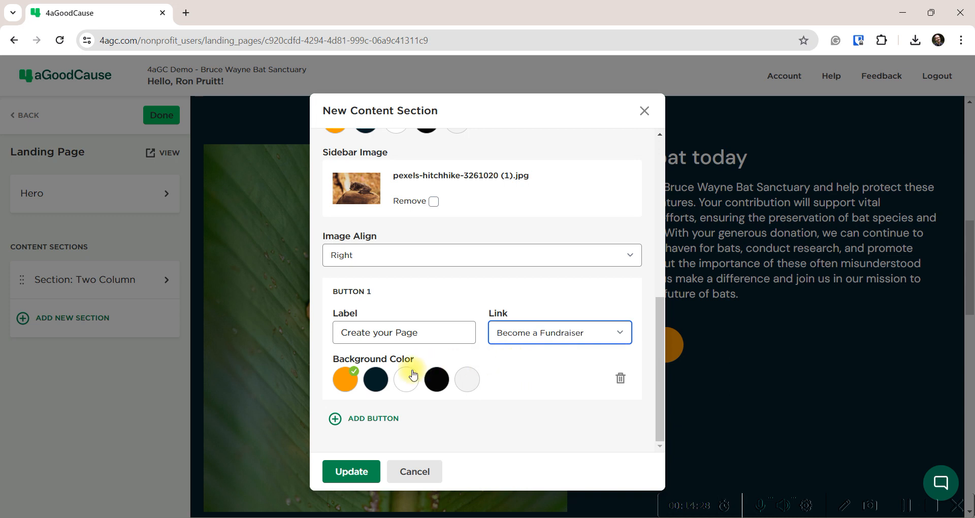
{"action": "left_click", "coordinate": [382, 388]}
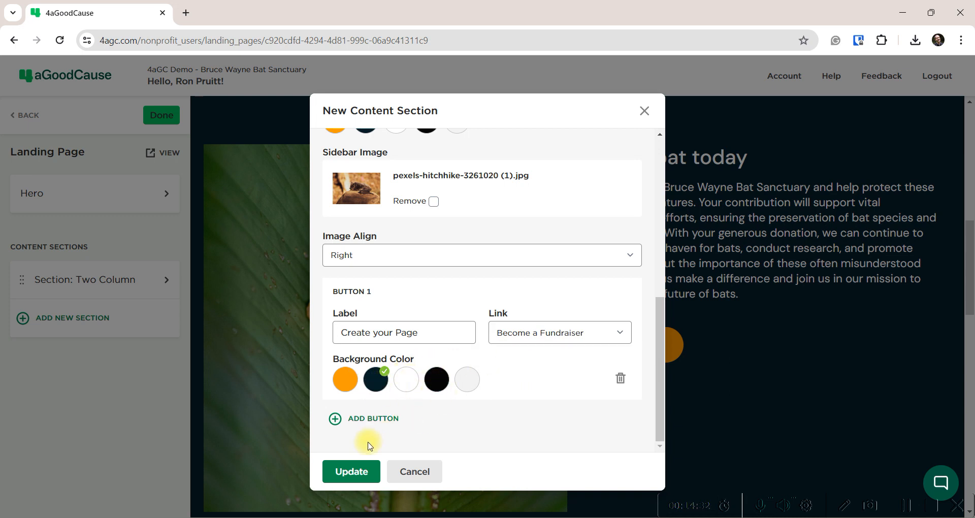
{"action": "left_click", "coordinate": [350, 476]}
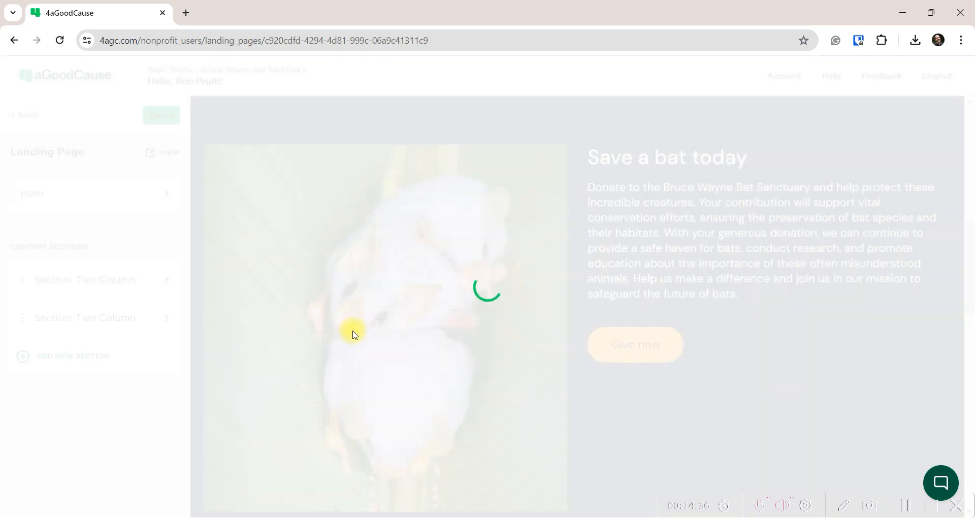
Scroll the preview to check the new 'Help us save bats in Gotham!' section, then return to the top
{"action": "scroll", "coordinate": [354, 335], "scroll_direction": "down", "scroll_amount": 10}
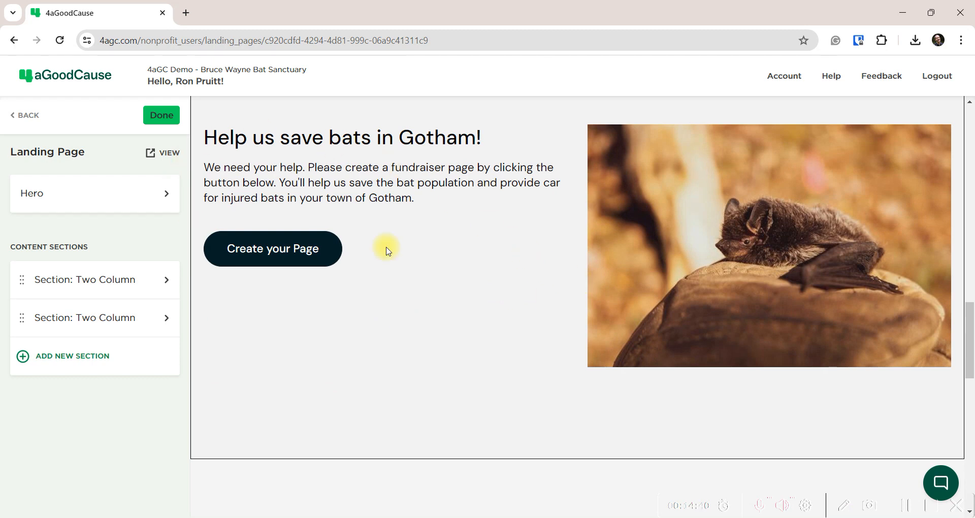
{"action": "scroll", "coordinate": [405, 317], "scroll_direction": "up", "scroll_amount": 10}
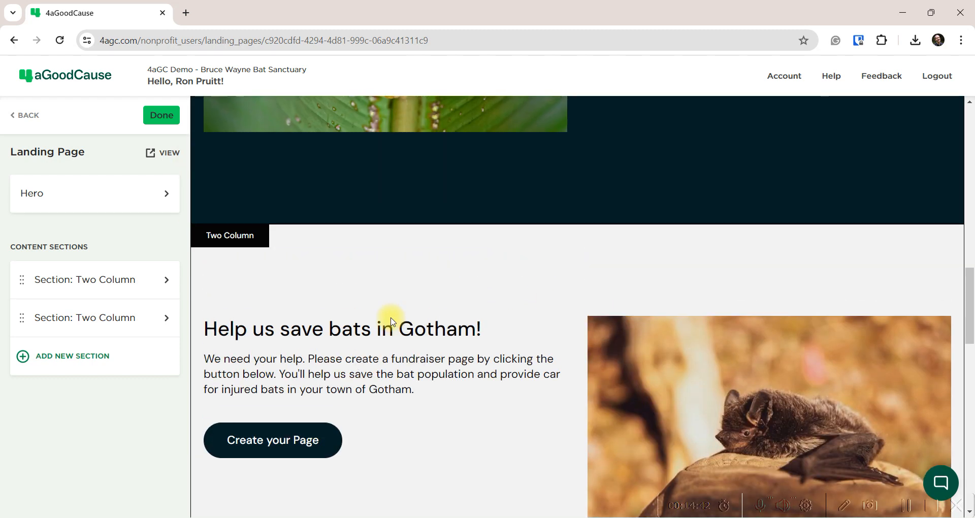
{"action": "scroll", "coordinate": [392, 317], "scroll_direction": "up", "scroll_amount": 6}
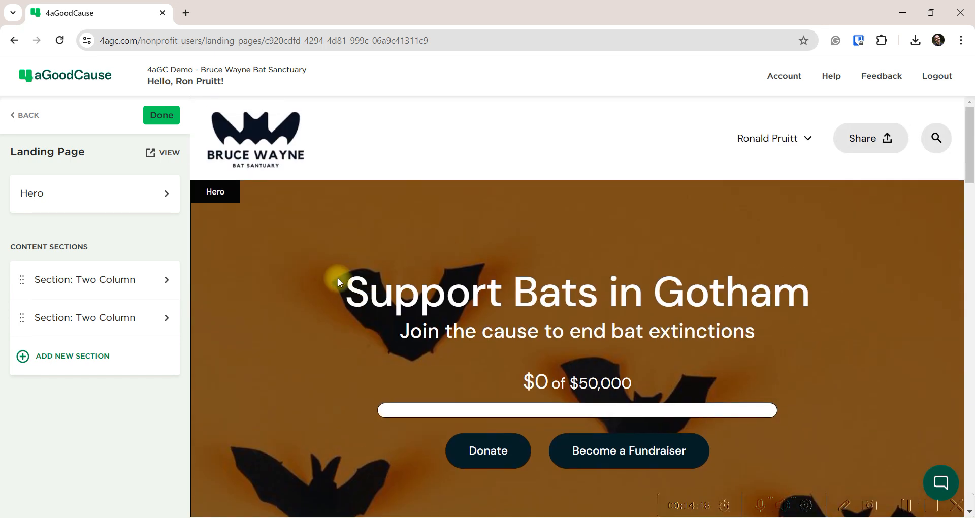
{"action": "scroll", "coordinate": [360, 260], "scroll_direction": "down", "scroll_amount": 10}
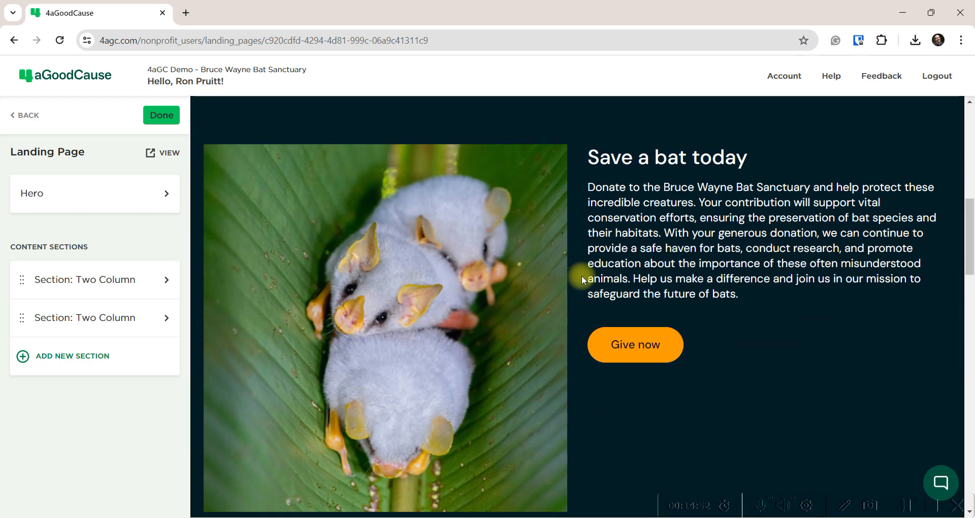
{"action": "scroll", "coordinate": [583, 278], "scroll_direction": "down", "scroll_amount": 8}
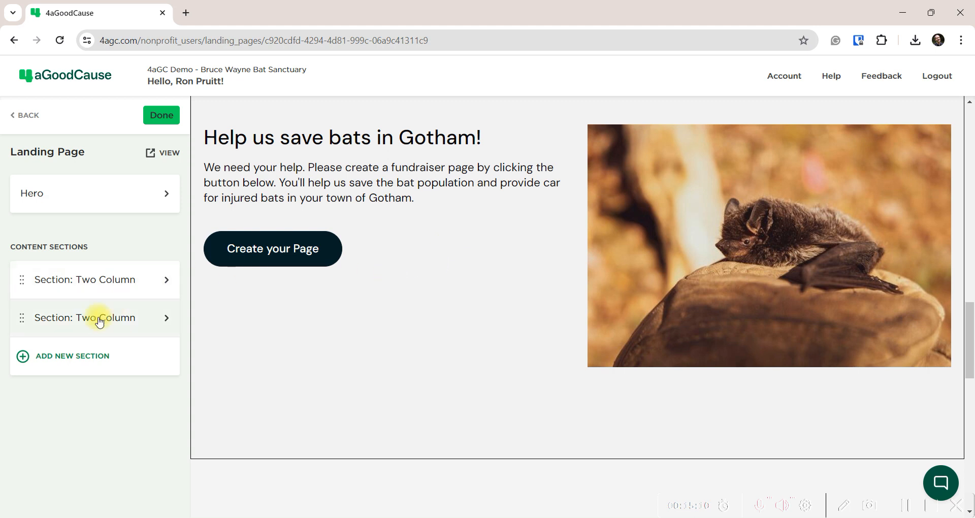
{"action": "scroll", "coordinate": [457, 431], "scroll_direction": "down", "scroll_amount": 4}
{"action": "scroll", "coordinate": [454, 433], "scroll_direction": "up", "scroll_amount": 15}
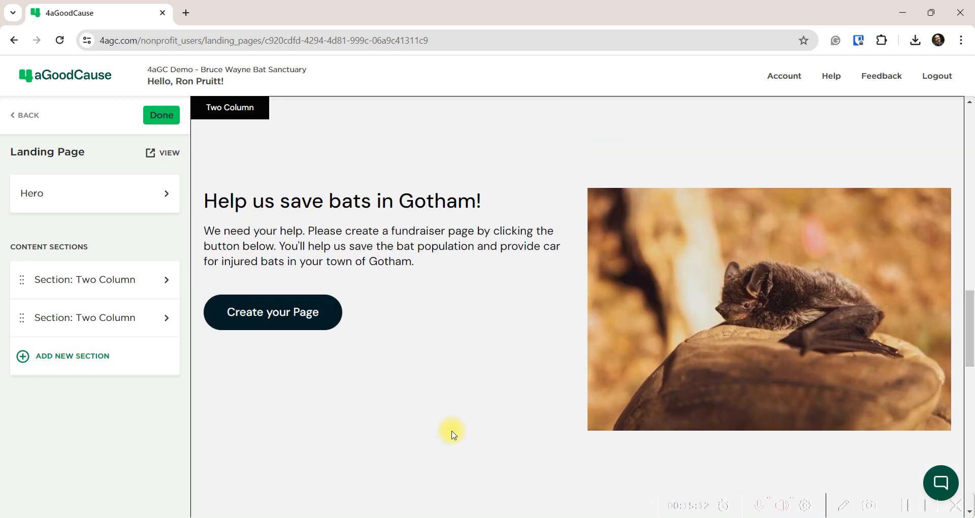
{"action": "scroll", "coordinate": [409, 424], "scroll_direction": "up", "scroll_amount": 5}
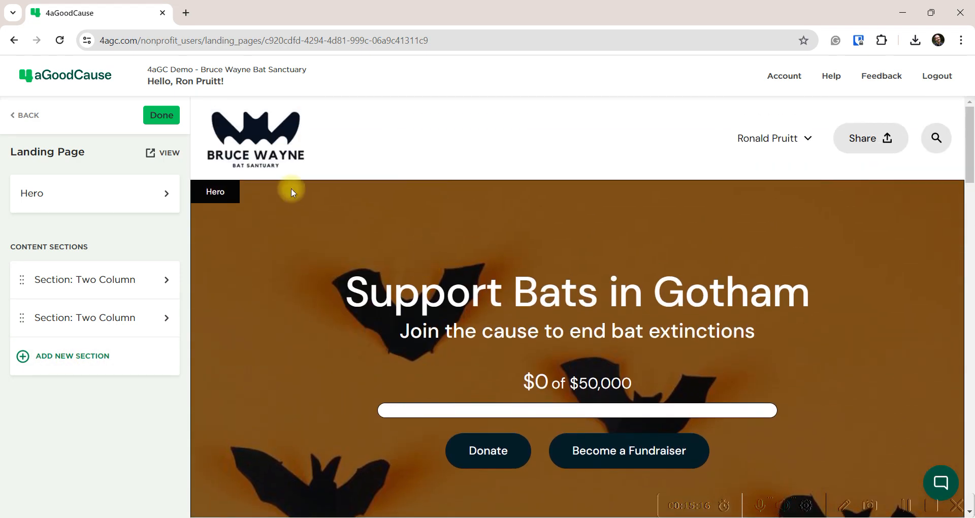
Finish the landing page, enable and save fundraising page notifications, and return to Campaigns
{"action": "left_click", "coordinate": [162, 117]}
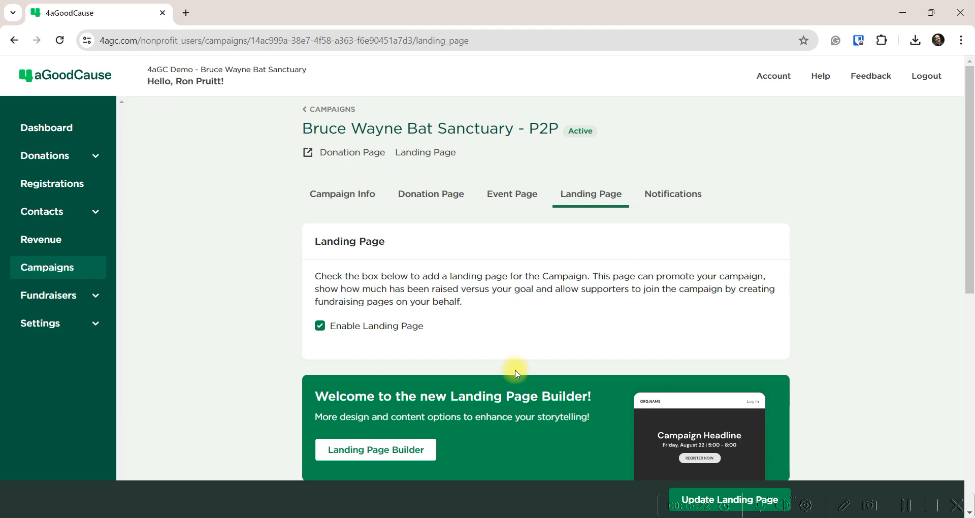
{"action": "left_click", "coordinate": [678, 194]}
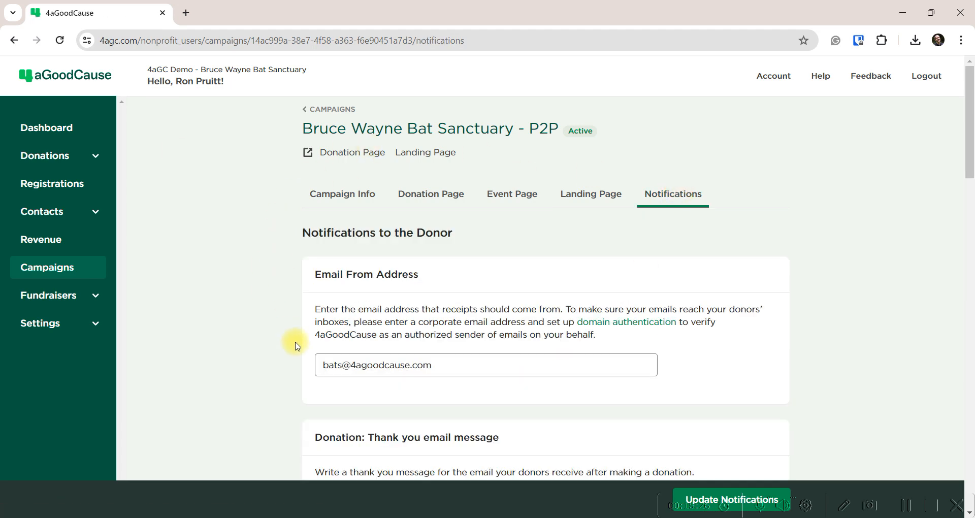
{"action": "scroll", "coordinate": [294, 341], "scroll_direction": "down", "scroll_amount": 6}
{"action": "scroll", "coordinate": [286, 365], "scroll_direction": "down", "scroll_amount": 7}
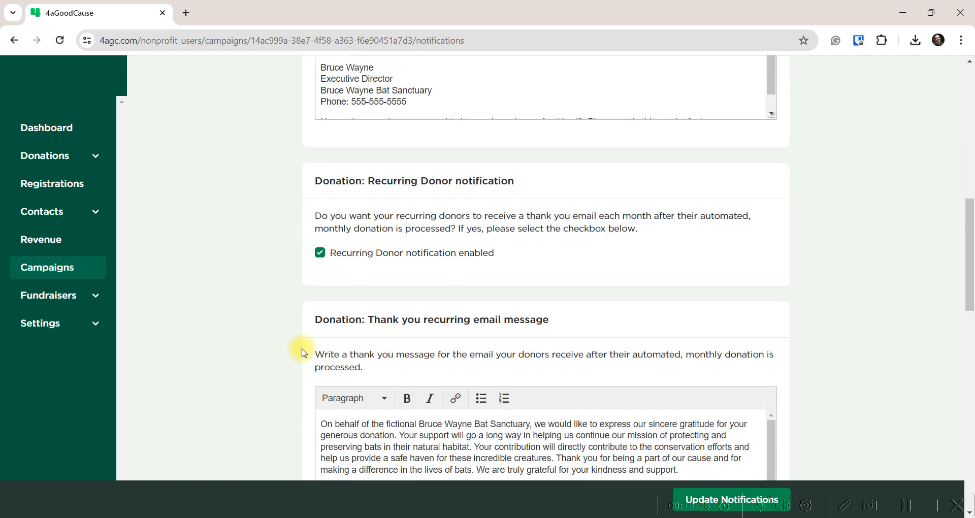
{"action": "scroll", "coordinate": [304, 353], "scroll_direction": "down", "scroll_amount": 9}
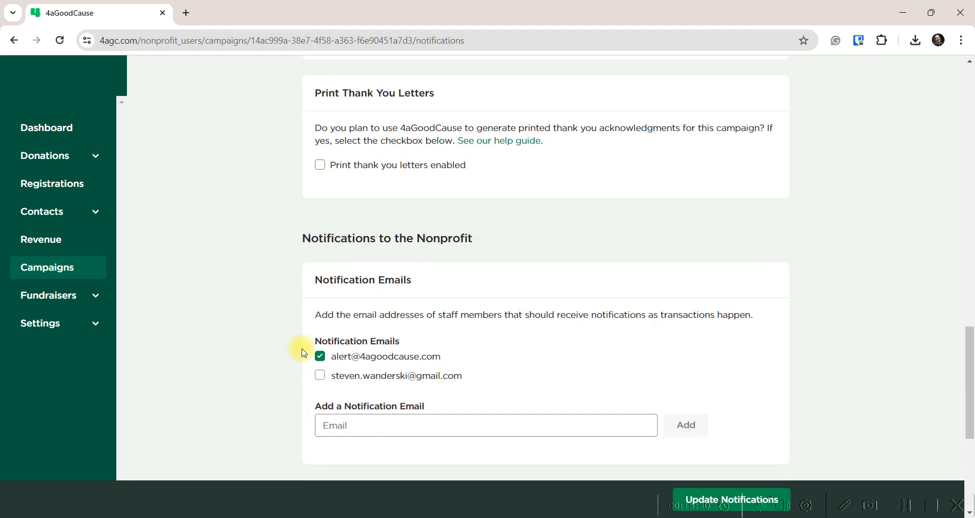
{"action": "scroll", "coordinate": [312, 359], "scroll_direction": "down", "scroll_amount": 2}
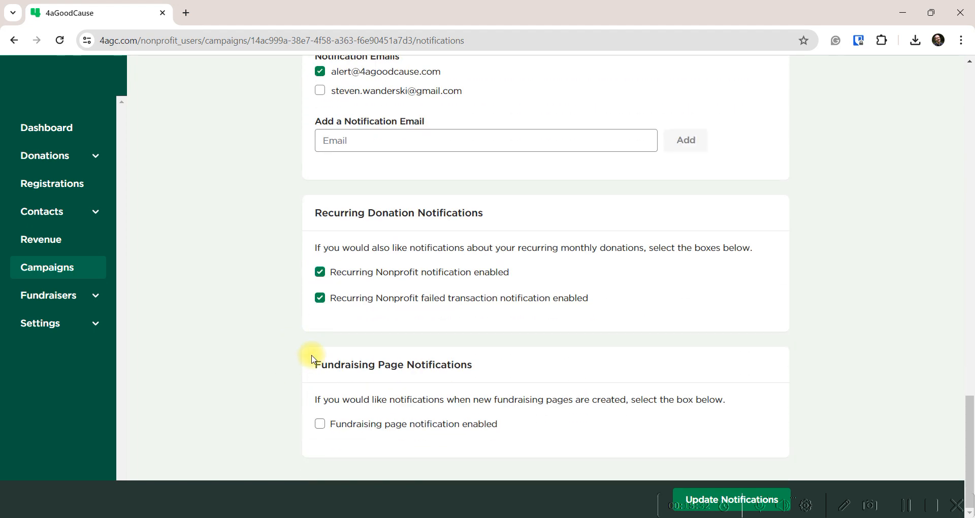
{"action": "left_click", "coordinate": [320, 425]}
{"action": "left_click", "coordinate": [704, 500]}
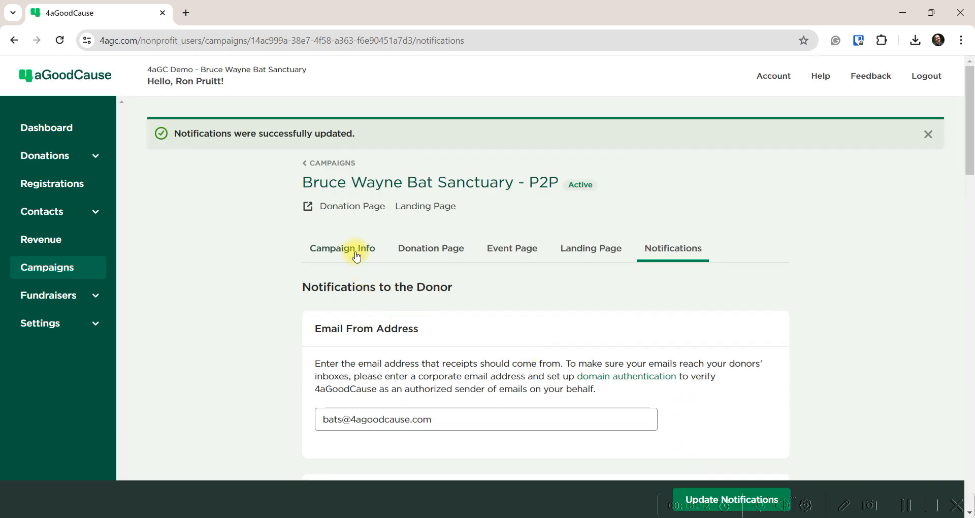
{"action": "left_click", "coordinate": [329, 165]}
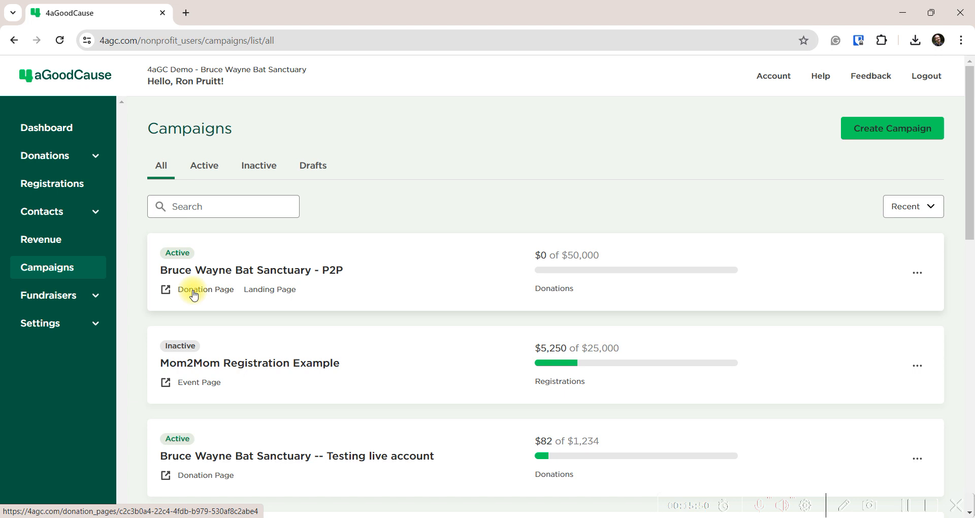
Open the campaign's live landing page in a new tab and scroll through it
{"action": "left_click", "coordinate": [279, 294]}
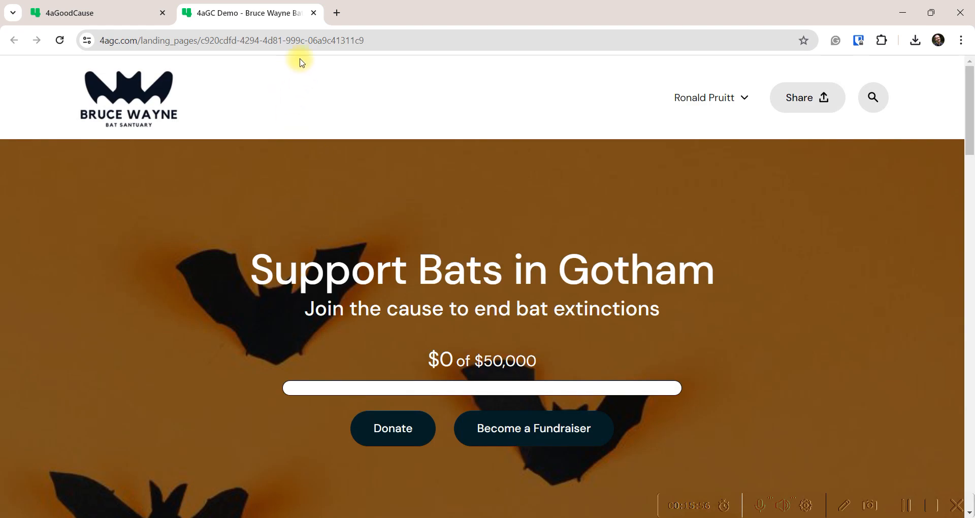
{"action": "left_click_drag", "start_coordinate": [390, 41], "coordinate": [98, 40]}
{"action": "left_click", "coordinate": [334, 192]}
{"action": "scroll", "coordinate": [267, 300], "scroll_direction": "down", "scroll_amount": 3}
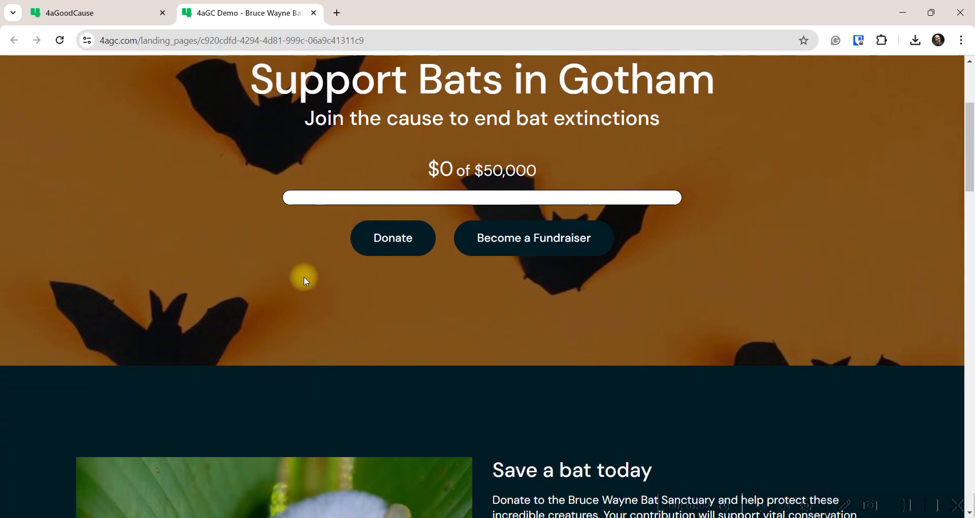
{"action": "scroll", "coordinate": [516, 263], "scroll_direction": "down", "scroll_amount": 6}
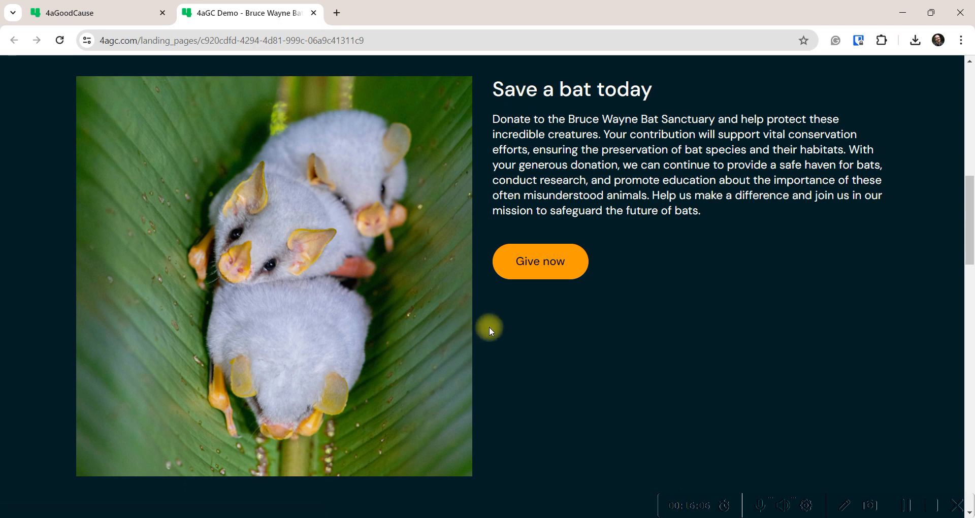
{"action": "scroll", "coordinate": [490, 328], "scroll_direction": "down", "scroll_amount": 7}
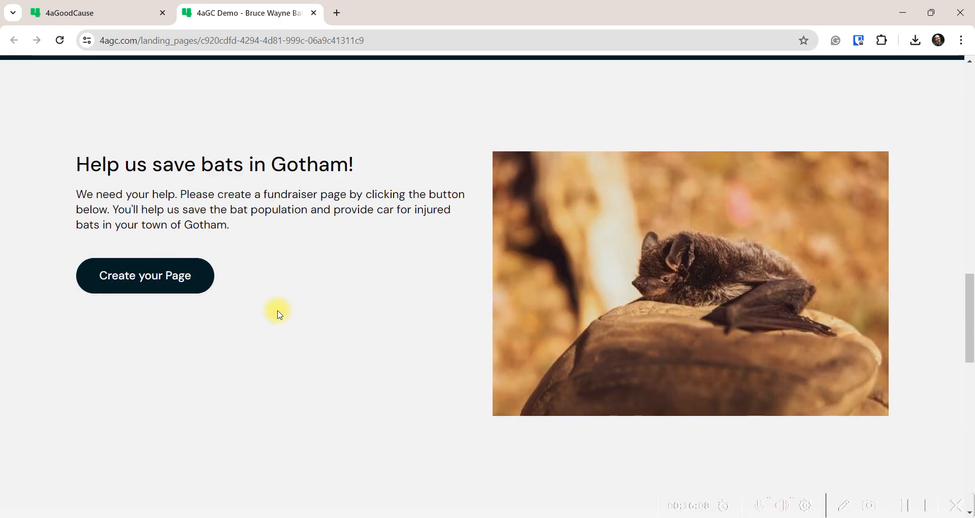
{"action": "scroll", "coordinate": [405, 282], "scroll_direction": "down", "scroll_amount": 6}
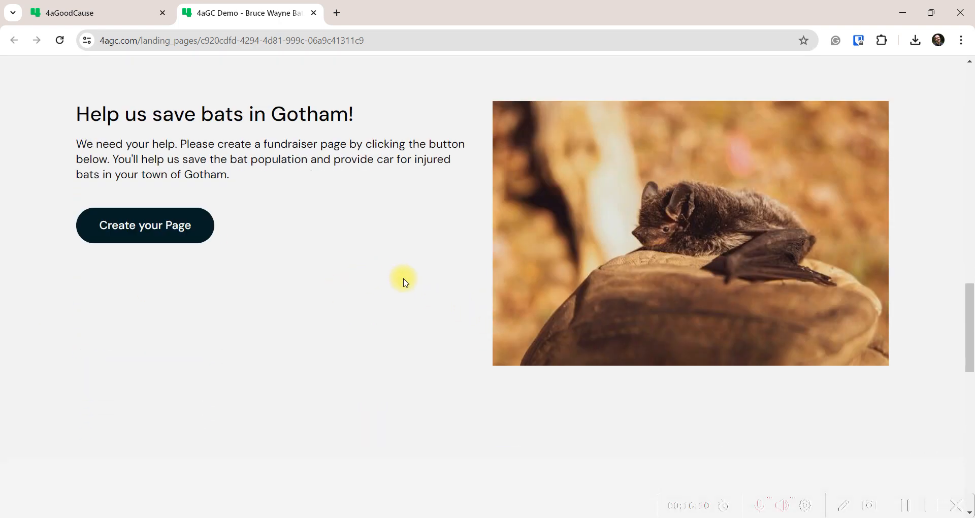
{"action": "scroll", "coordinate": [405, 282], "scroll_direction": "down", "scroll_amount": 2}
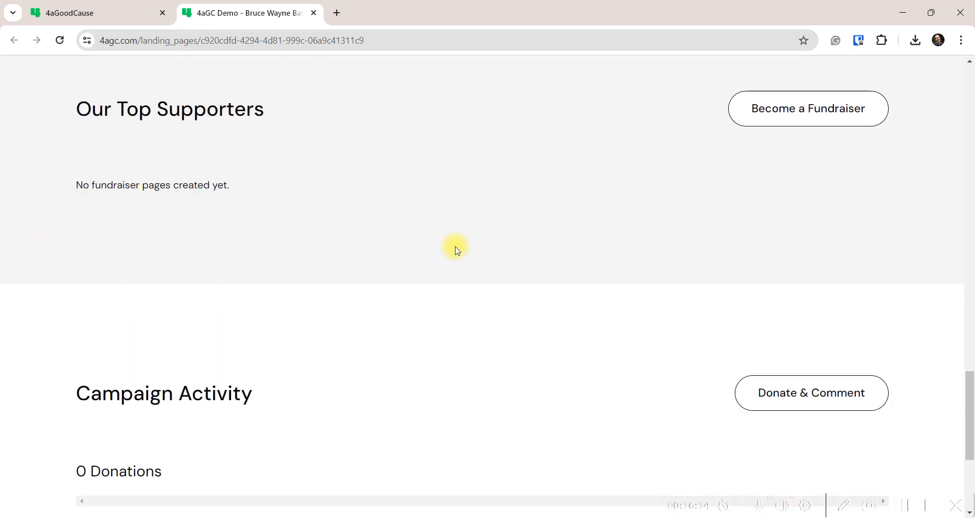
{"action": "scroll", "coordinate": [465, 248], "scroll_direction": "down", "scroll_amount": 3}
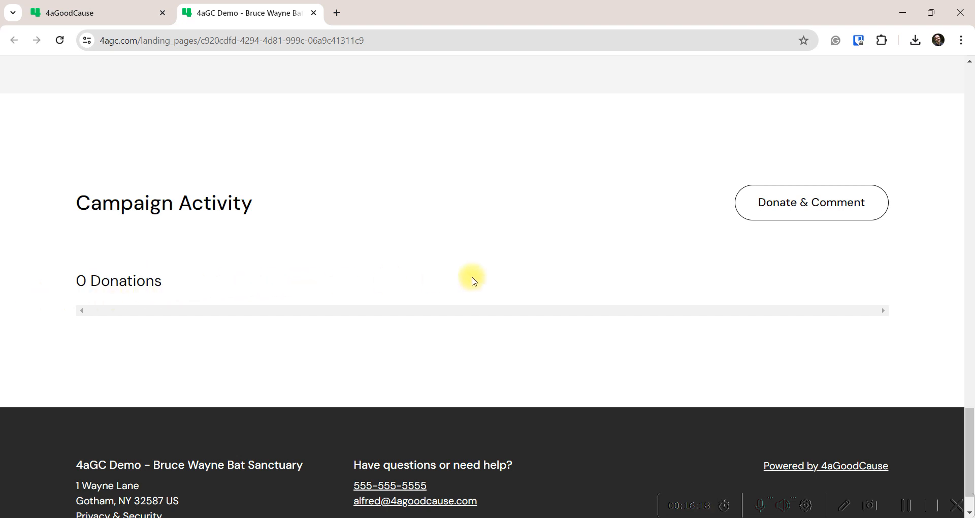
{"action": "scroll", "coordinate": [386, 292], "scroll_direction": "up", "scroll_amount": 15}
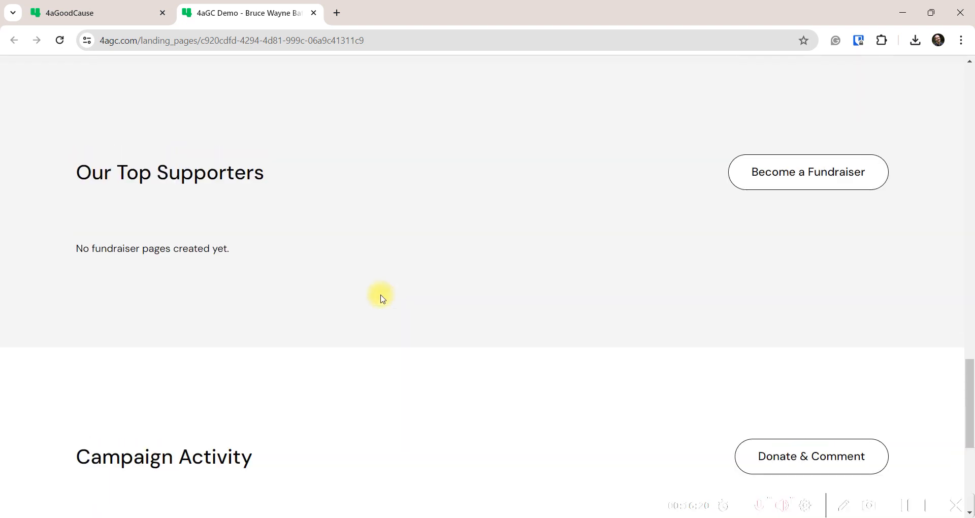
{"action": "scroll", "coordinate": [360, 303], "scroll_direction": "up", "scroll_amount": 15}
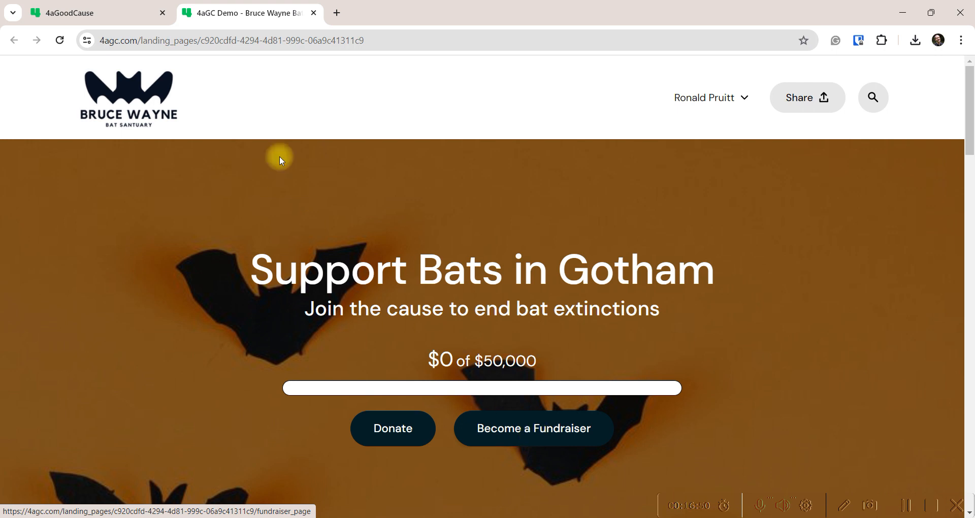
Copy the landing page's web address from the address bar
{"action": "left_click", "coordinate": [388, 38]}
{"action": "right_click", "coordinate": [387, 37]}
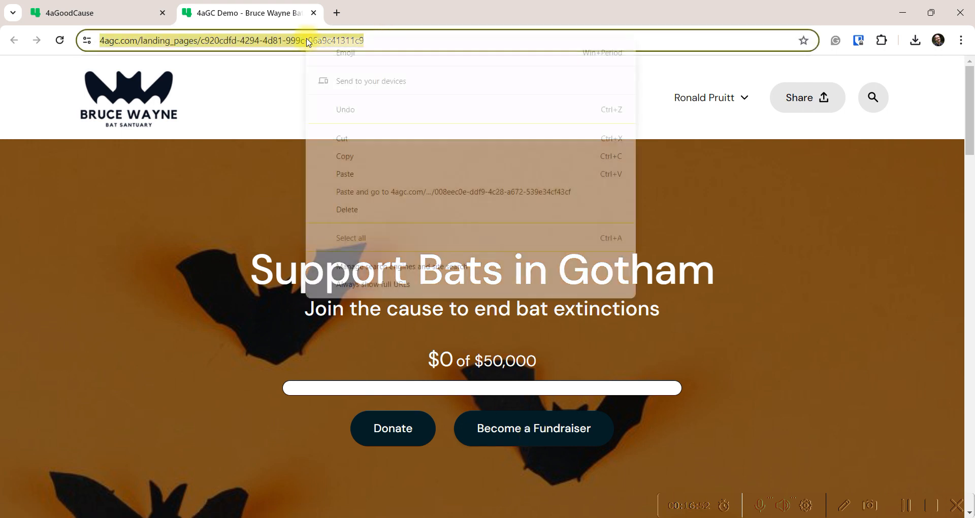
{"action": "left_click", "coordinate": [341, 142]}
{"action": "left_click", "coordinate": [385, 505]}
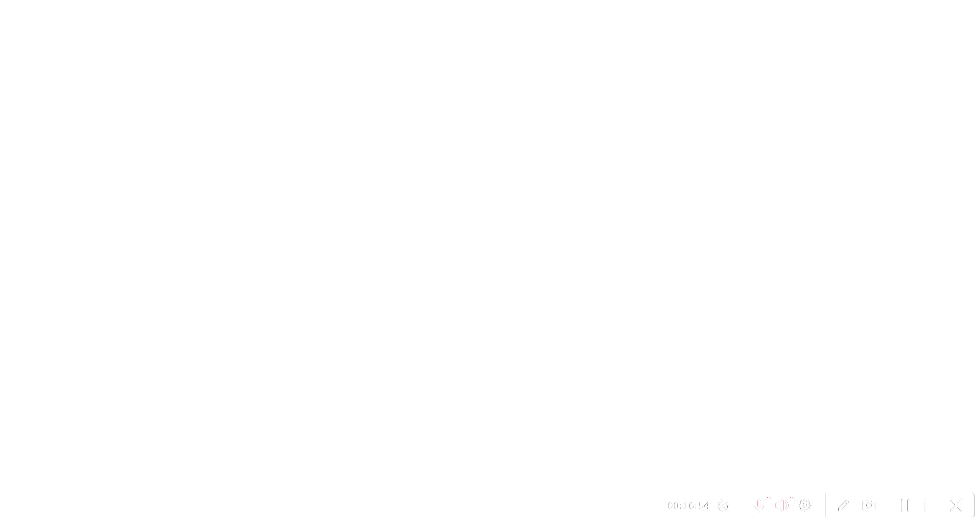
Load the copied Support Bats in Gotham URL in Edge and open Become a Fundraiser
{"action": "left_click", "coordinate": [339, 38]}
{"action": "key", "text": "ctrl+v"}
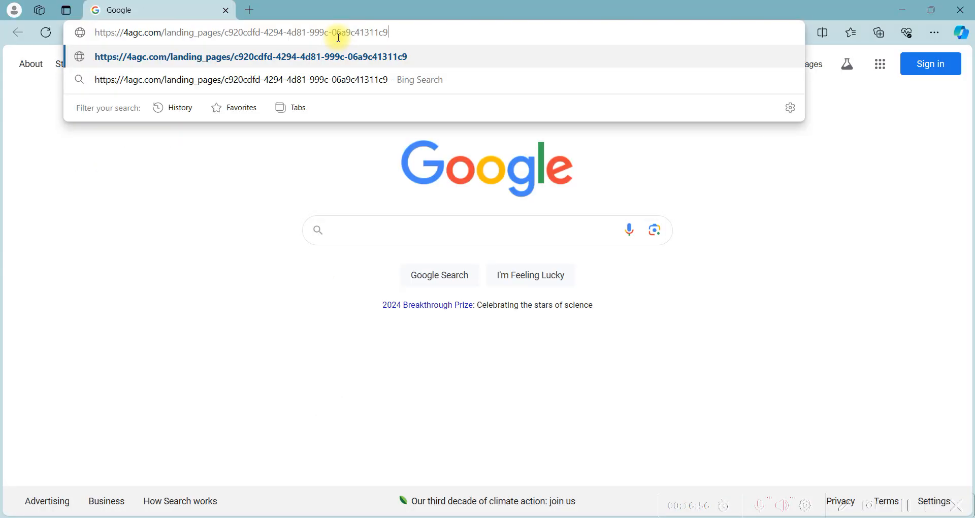
{"action": "key", "text": "Return"}
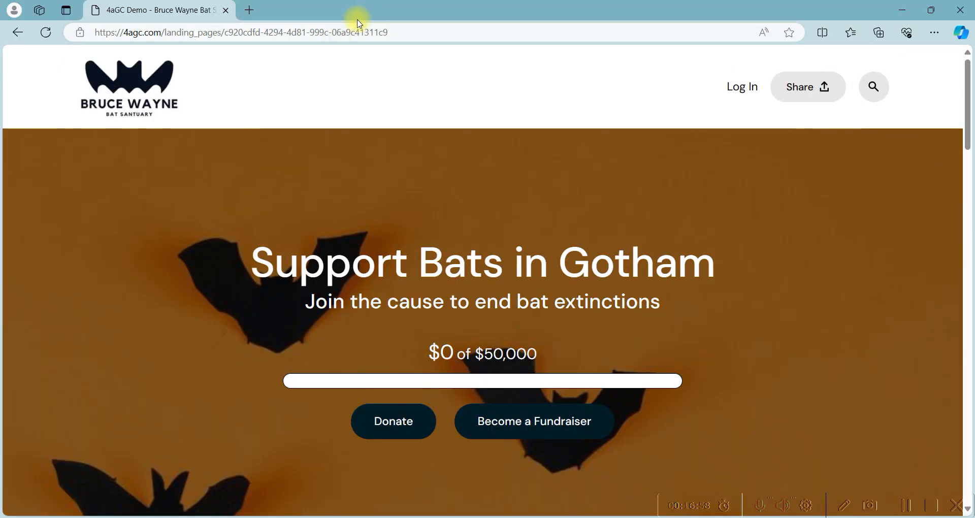
{"action": "left_click", "coordinate": [543, 429]}
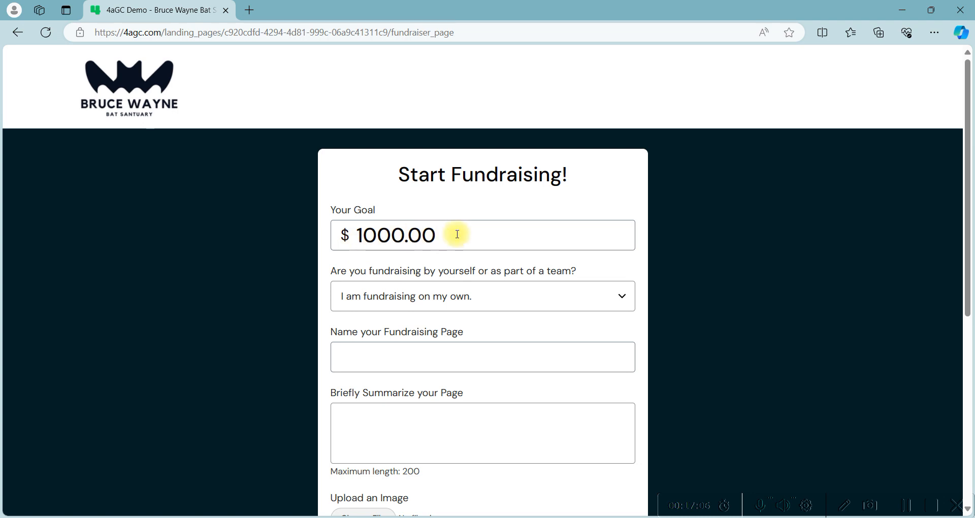
{"action": "scroll", "coordinate": [300, 371], "scroll_direction": "down", "scroll_amount": 6}
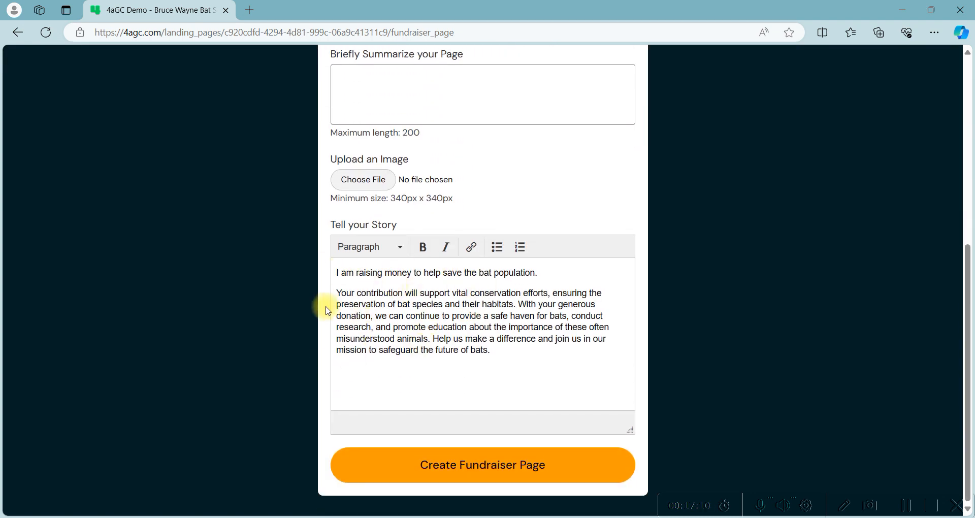
{"action": "scroll", "coordinate": [328, 310], "scroll_direction": "up", "scroll_amount": 6}
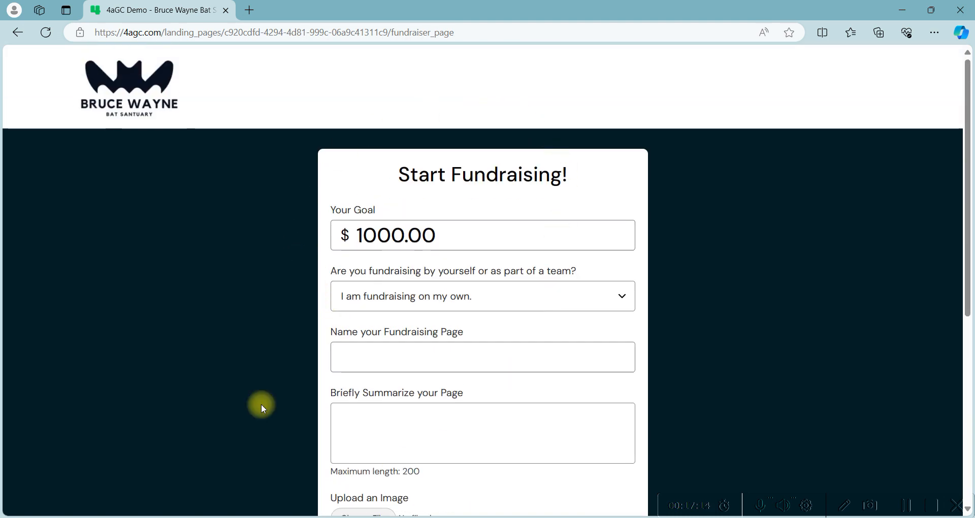
{"action": "left_click", "coordinate": [622, 294]}
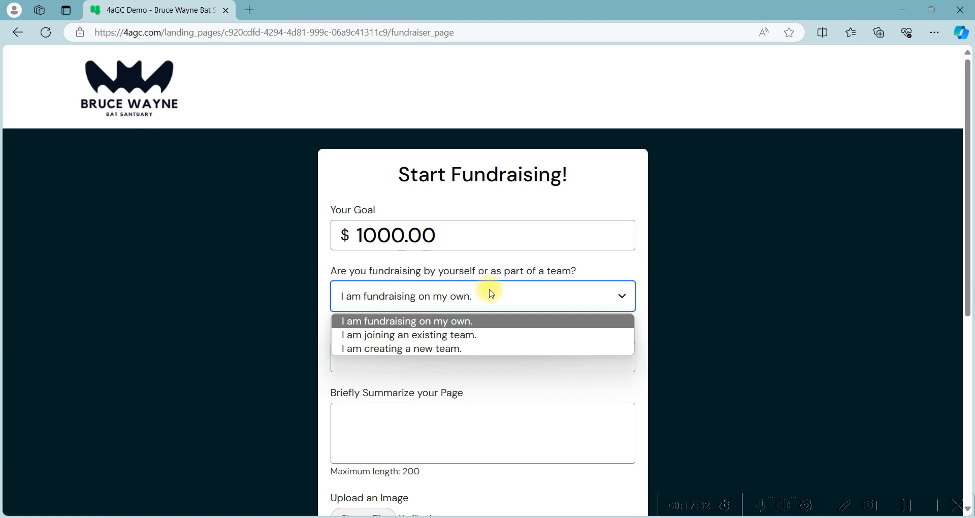
{"action": "left_click", "coordinate": [398, 321]}
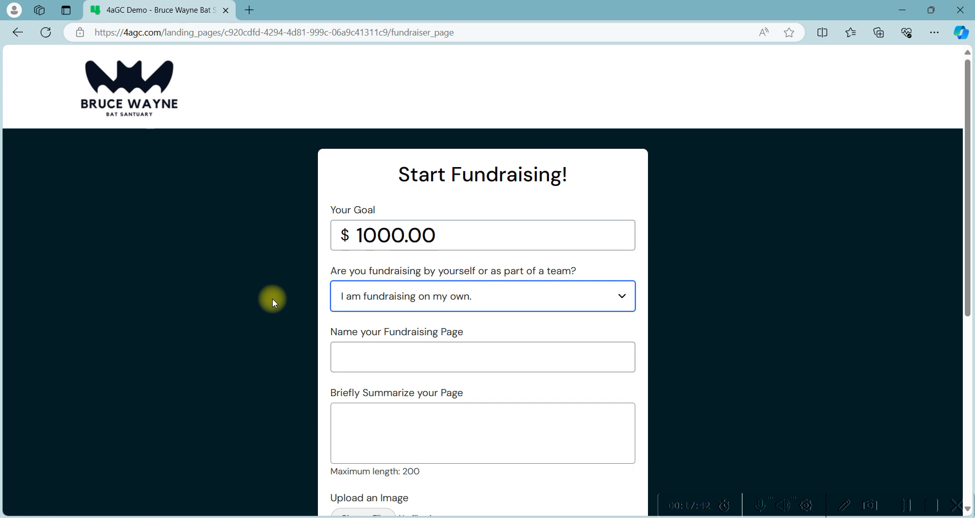
{"action": "left_click", "coordinate": [411, 304]}
{"action": "left_click", "coordinate": [410, 349]}
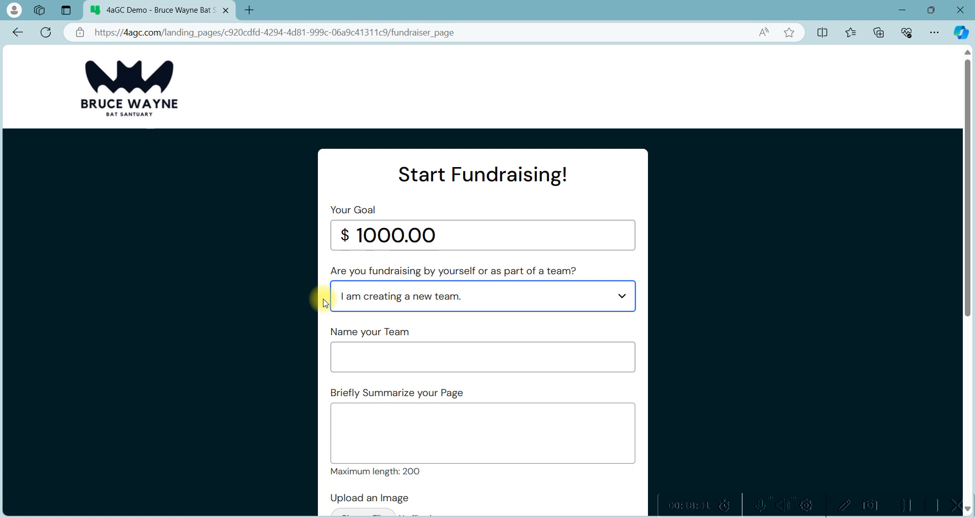
{"action": "left_click", "coordinate": [398, 300]}
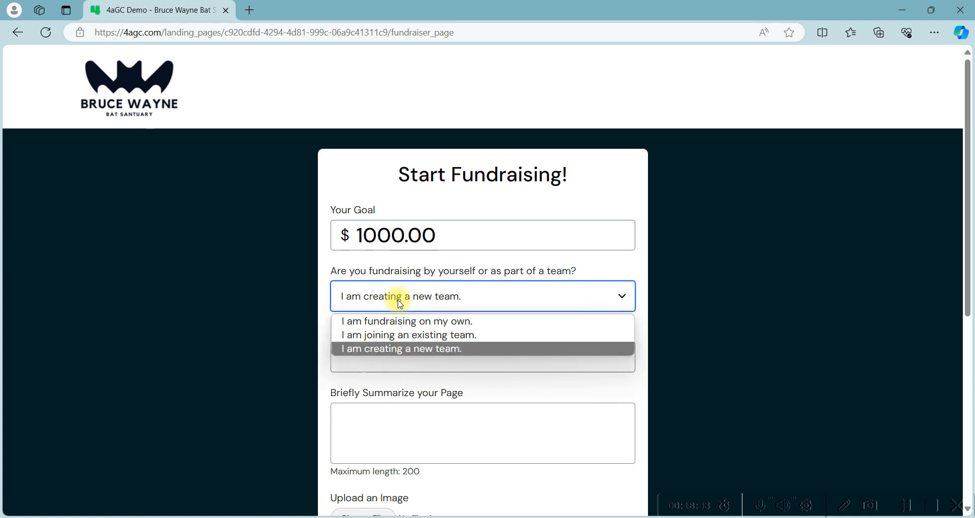
{"action": "left_click", "coordinate": [398, 320]}
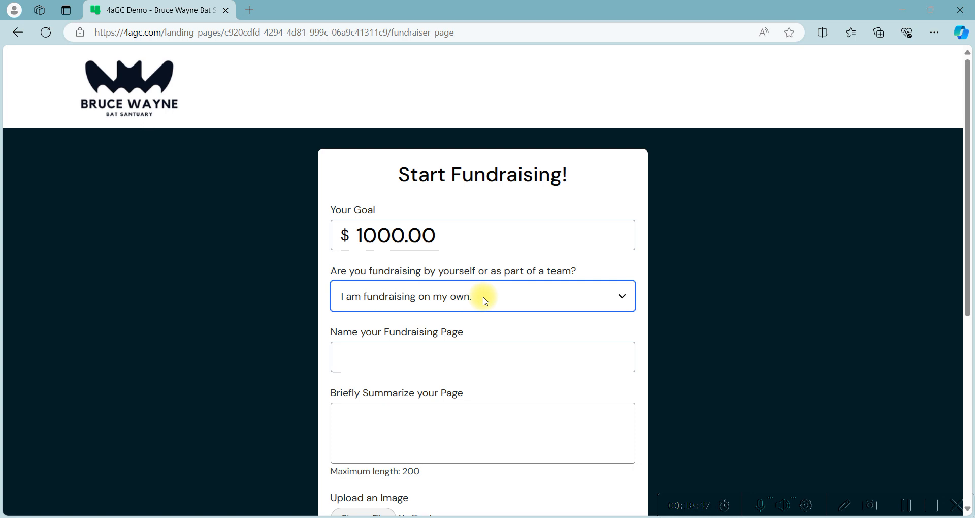
{"action": "left_click", "coordinate": [375, 364]}
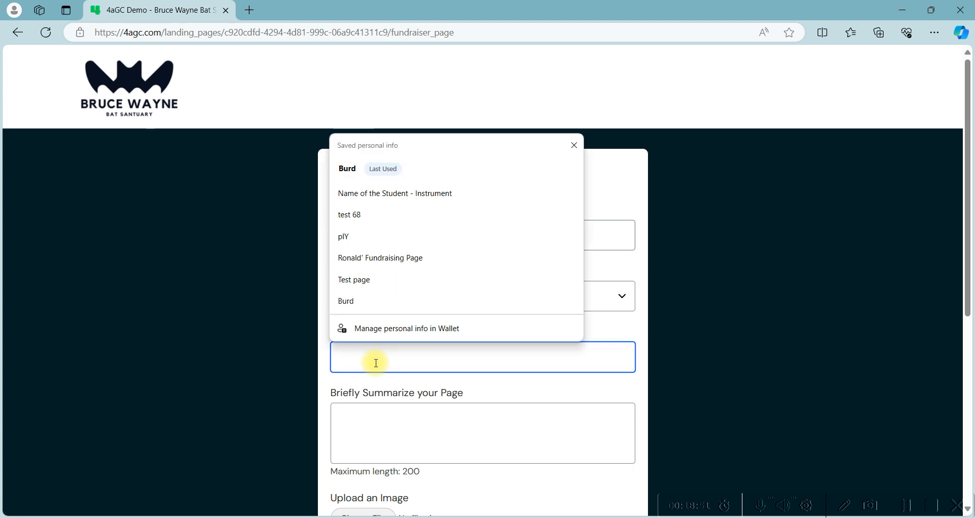
Name the fundraising page 'Bruce Wayne's Page', fixing the typo
{"action": "type", "text": "Bruce"}
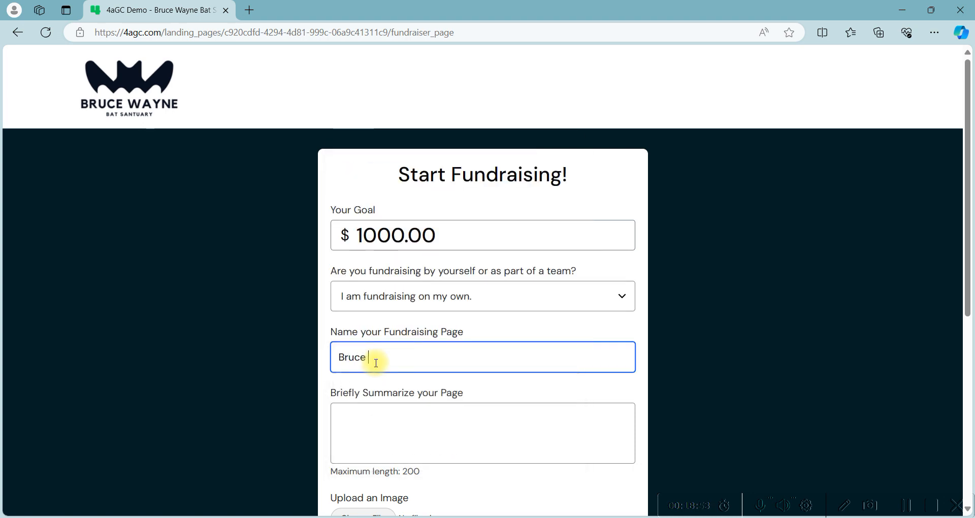
{"action": "type", "text": " Wayne"}
{"action": "type", "text": "'s "}
{"action": "type", "text": "Pga"}
{"action": "key", "text": "BackSpace"}
{"action": "key", "text": "BackSpace"}
{"action": "type", "text": "age"}
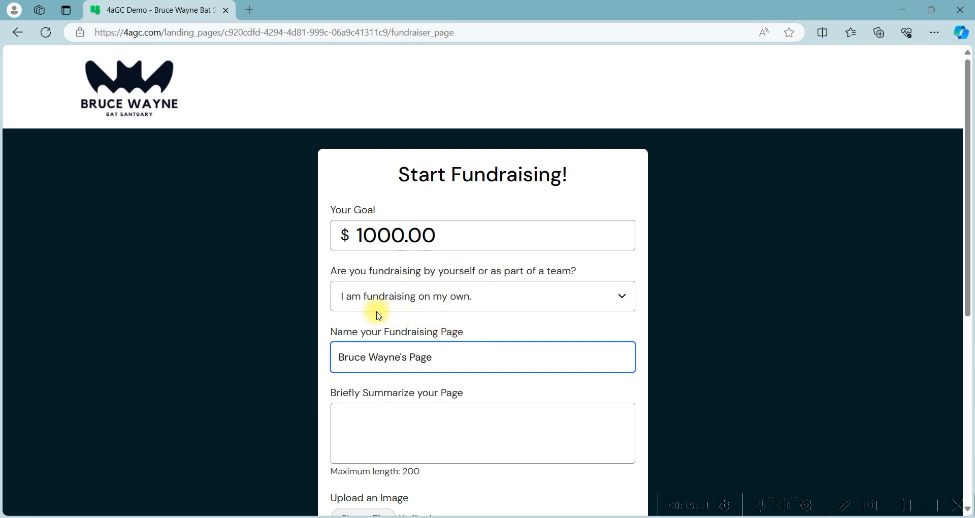
Enter the summary 'I am raising money to help bats!'
{"action": "scroll", "coordinate": [395, 290], "scroll_direction": "down", "scroll_amount": 3}
{"action": "left_click", "coordinate": [394, 288]}
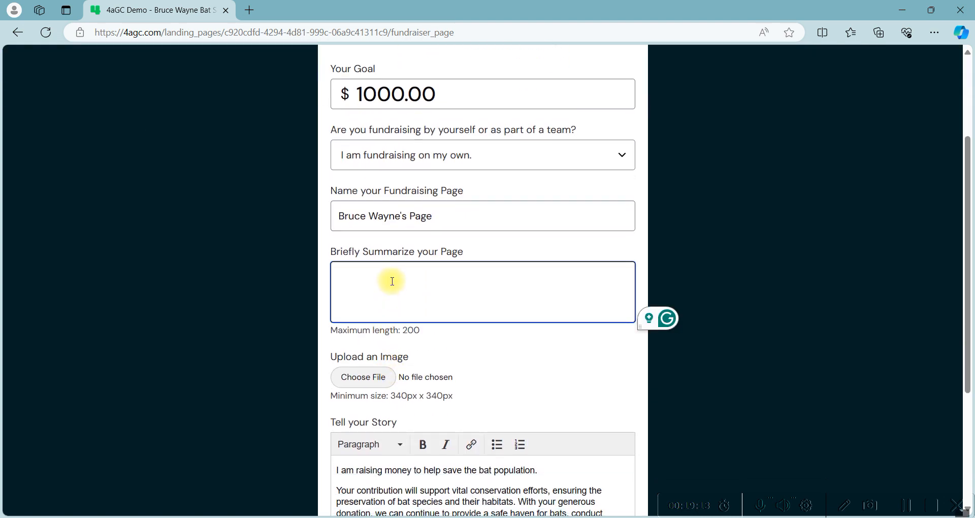
{"action": "type", "text": "I am raising money"}
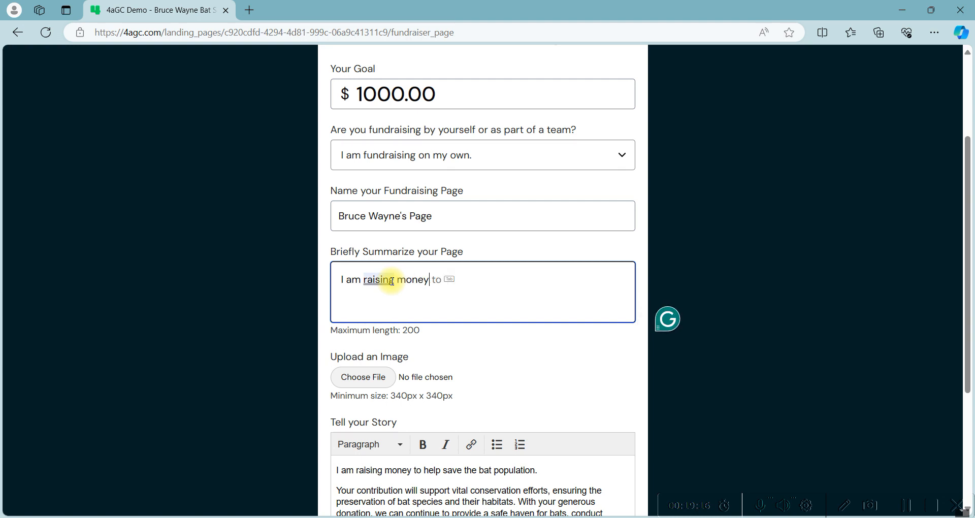
{"action": "type", "text": " to help bats!"}
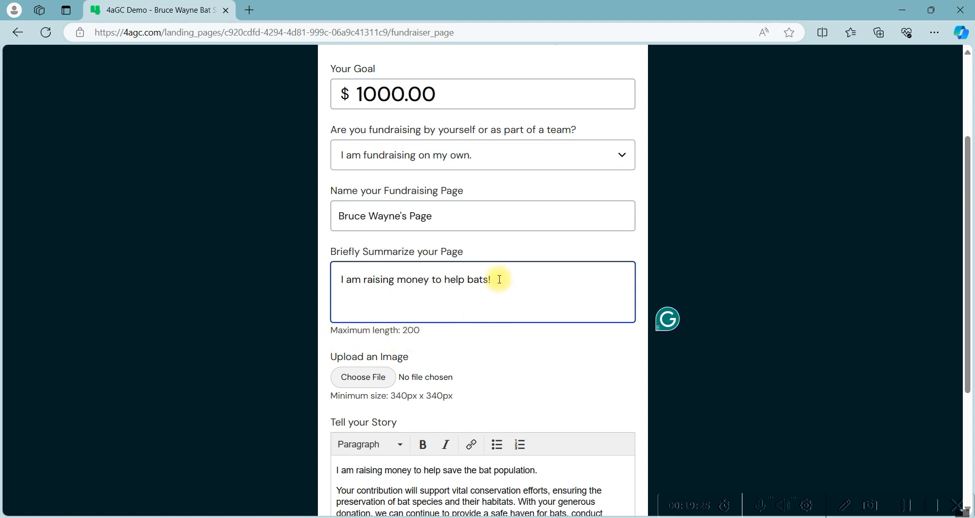
{"action": "scroll", "coordinate": [368, 279], "scroll_direction": "down", "scroll_amount": 1}
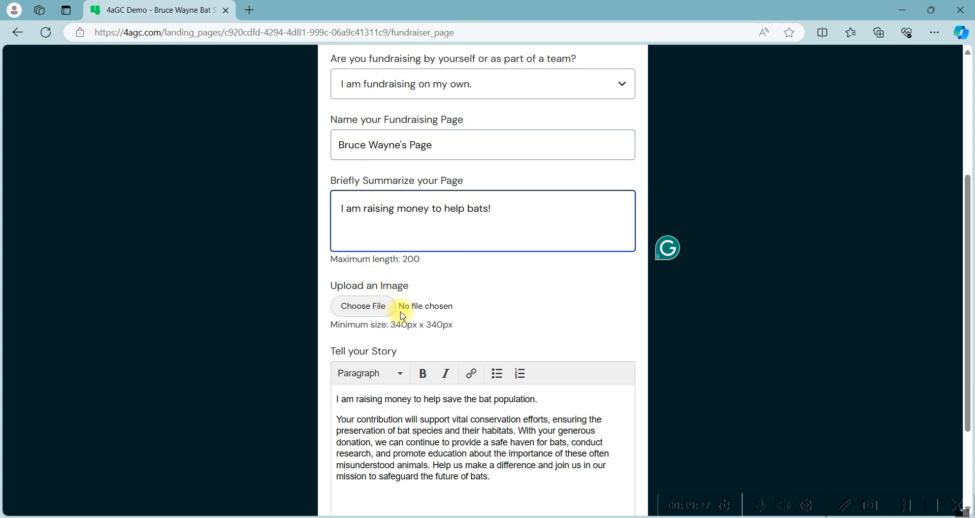
{"action": "left_click", "coordinate": [365, 309]}
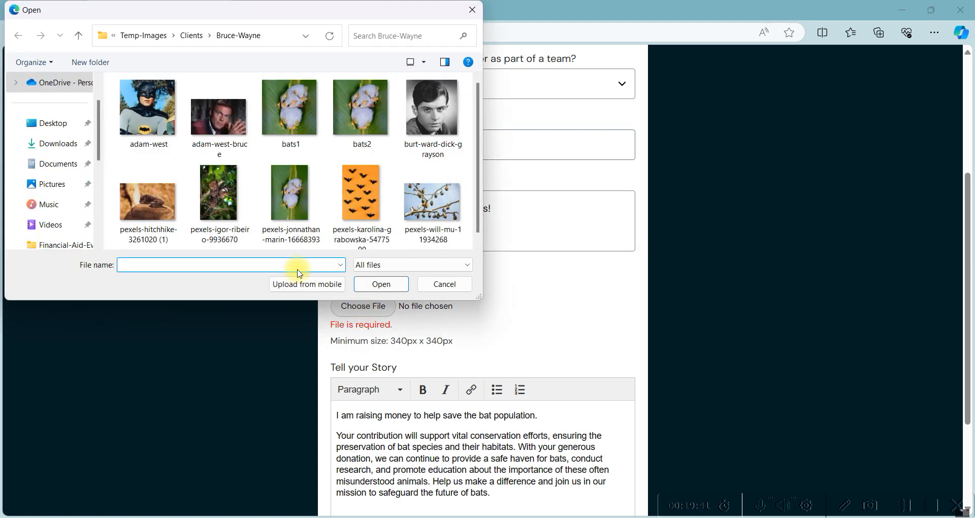
Attach adam-west-bruce.jpg as the image and submit with Create Fundraiser Page
{"action": "double_click", "coordinate": [222, 115]}
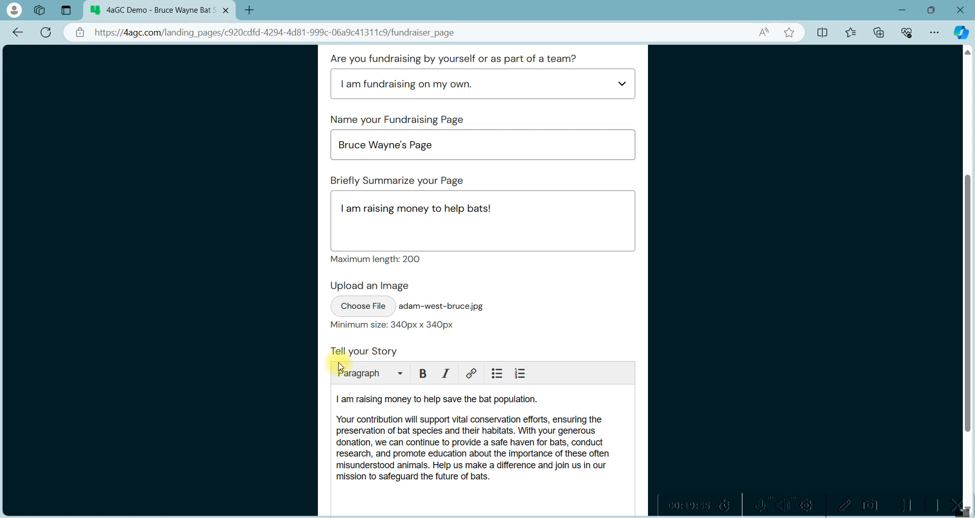
{"action": "scroll", "coordinate": [325, 343], "scroll_direction": "down", "scroll_amount": 3}
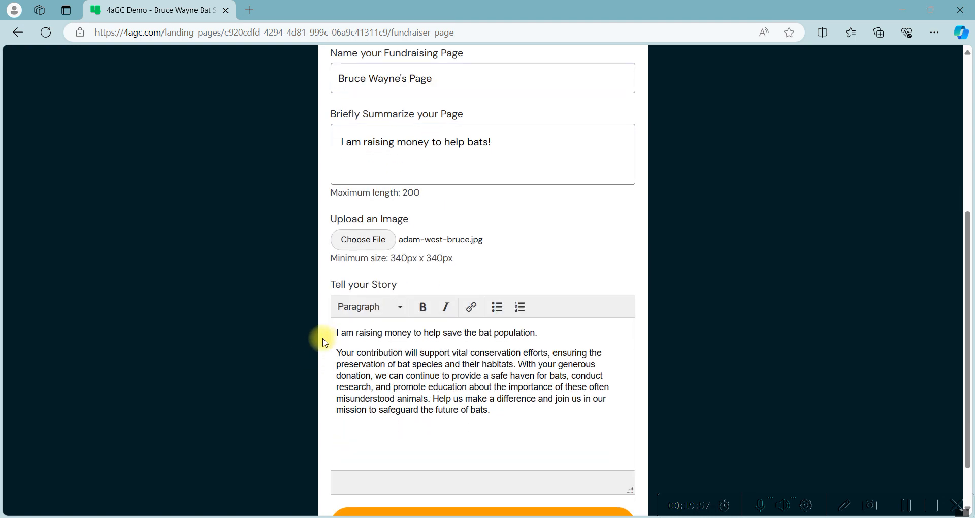
{"action": "left_click", "coordinate": [437, 465]}
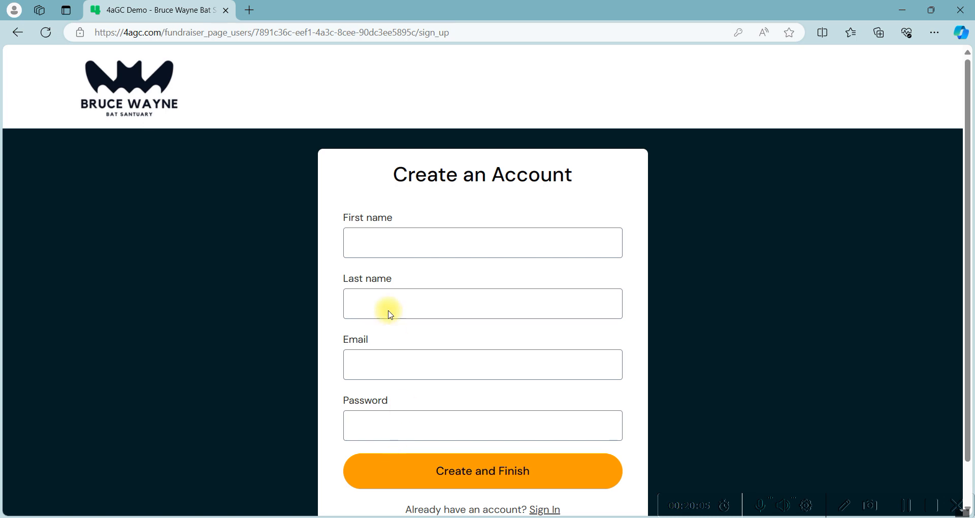
Sign in with the existing donor account, re-entering its password, to publish Bruce Wayne's Page
{"action": "scroll", "coordinate": [372, 363], "scroll_direction": "down", "scroll_amount": 1}
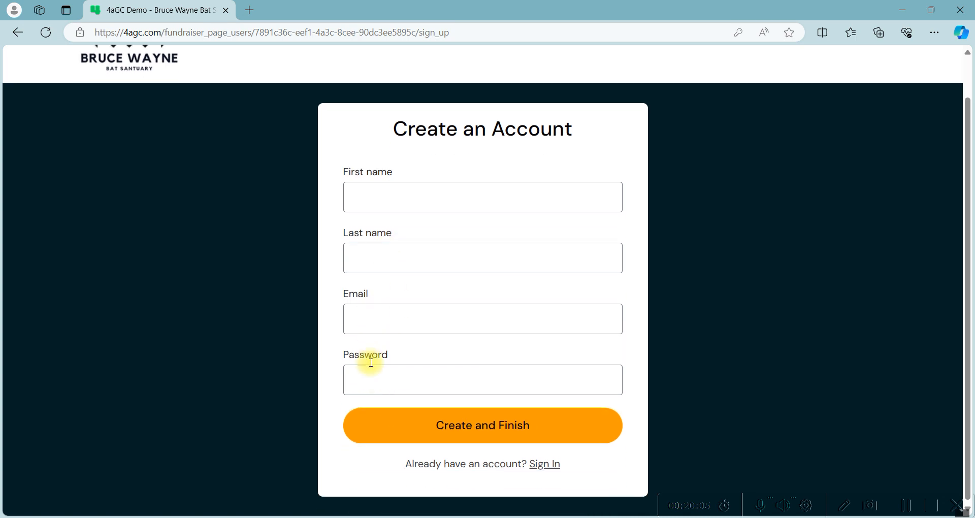
{"action": "left_click", "coordinate": [545, 469]}
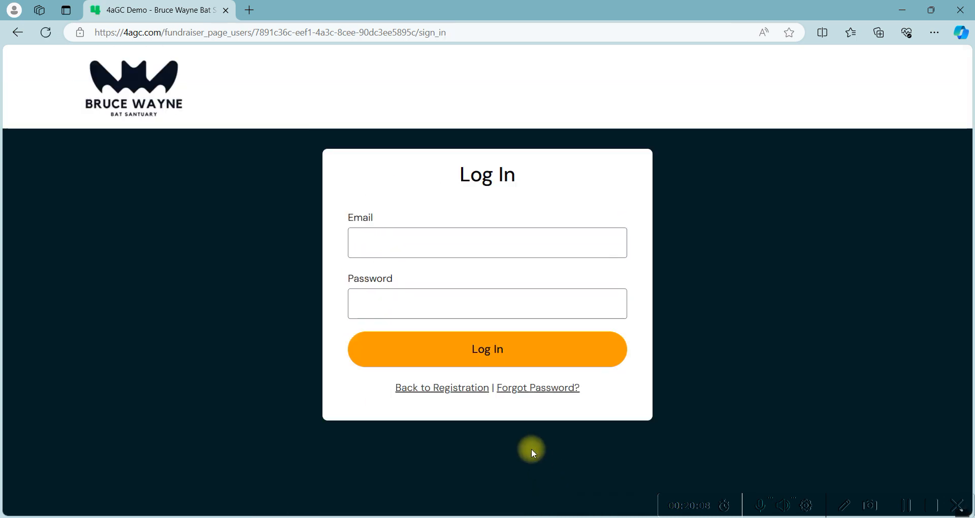
{"action": "left_click", "coordinate": [420, 302]}
{"action": "key", "text": "BackSpace"}
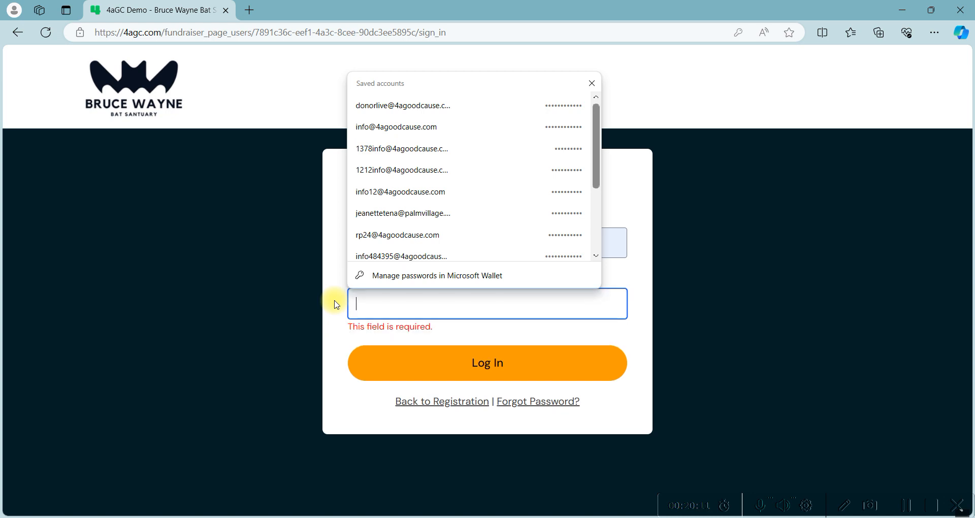
{"action": "type", "text": "••••"}
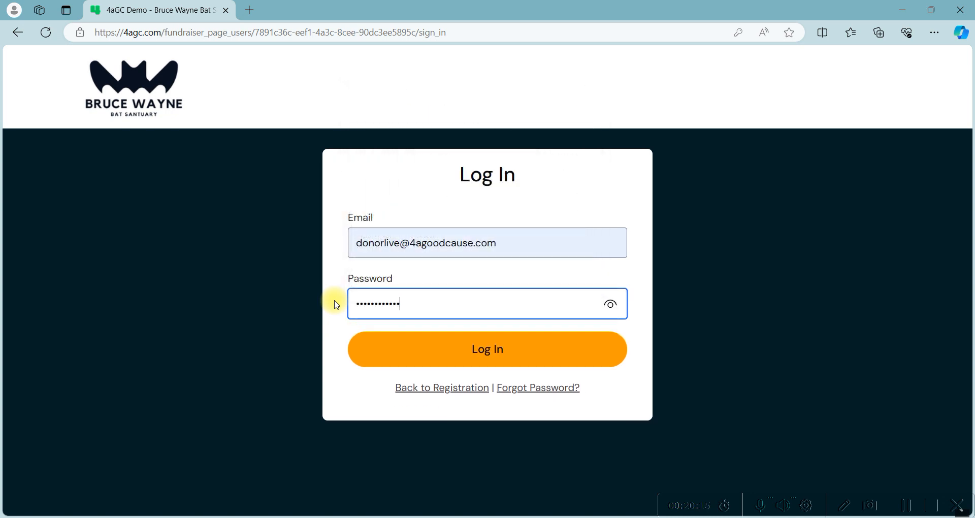
{"action": "type", "text": "••••••••"}
{"action": "left_click", "coordinate": [475, 358]}
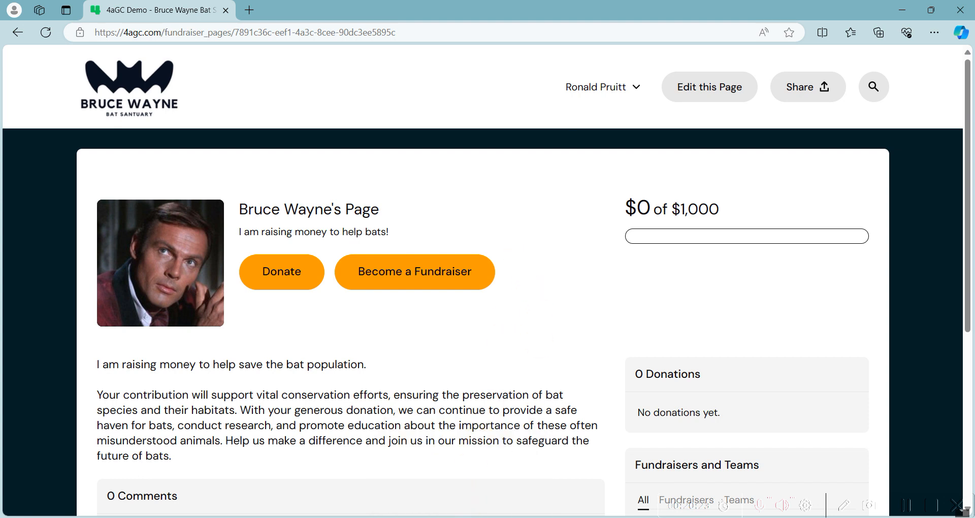
{"action": "left_click", "coordinate": [447, 517]}
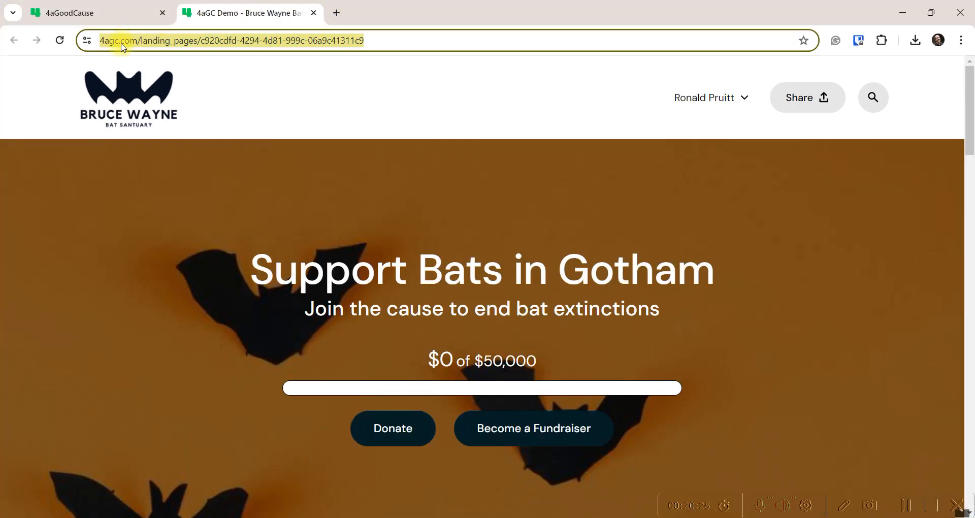
Open Gmail in a new tab and read the 'Your Fundraiser Page has been Created!' email
{"action": "left_click", "coordinate": [337, 12]}
{"action": "left_click", "coordinate": [25, 65]}
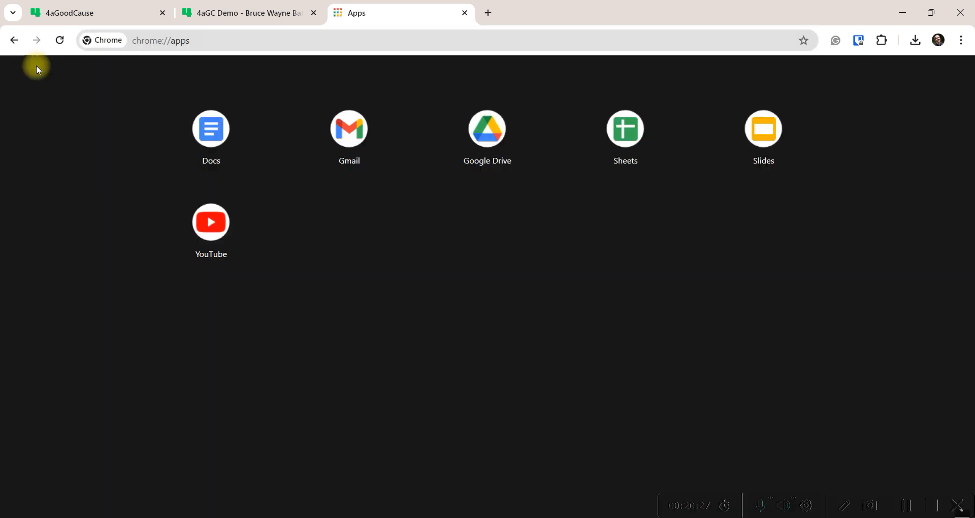
{"action": "left_click", "coordinate": [355, 130]}
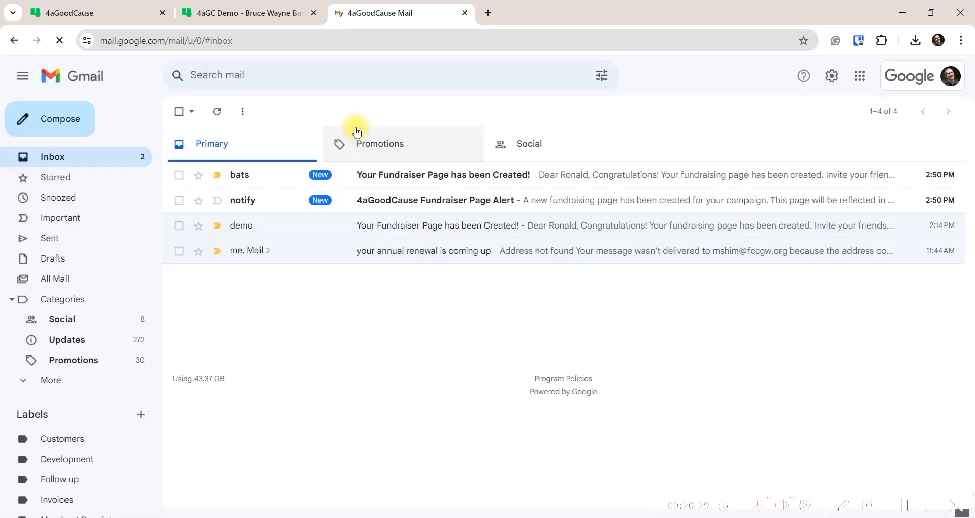
{"action": "left_click", "coordinate": [399, 174]}
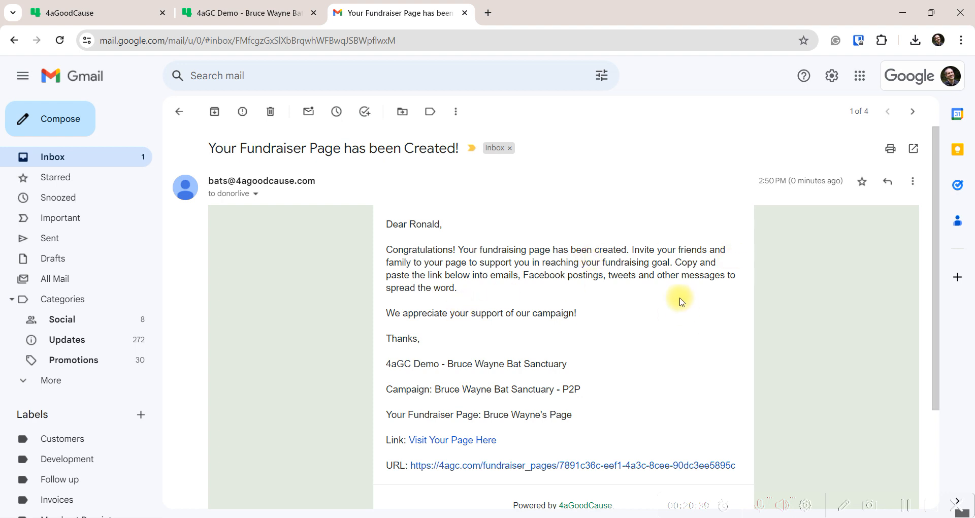
{"action": "scroll", "coordinate": [681, 300], "scroll_direction": "down", "scroll_amount": 1}
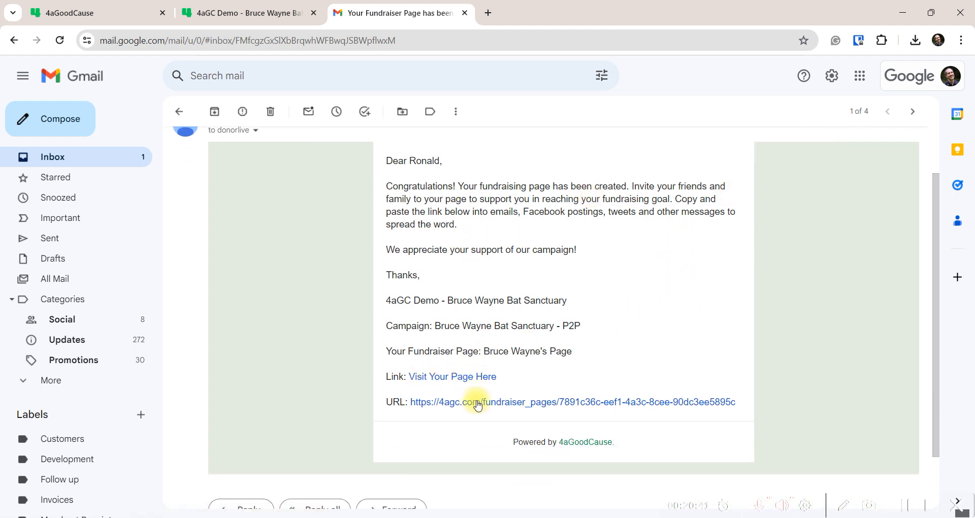
{"action": "scroll", "coordinate": [365, 285], "scroll_direction": "up", "scroll_amount": 1}
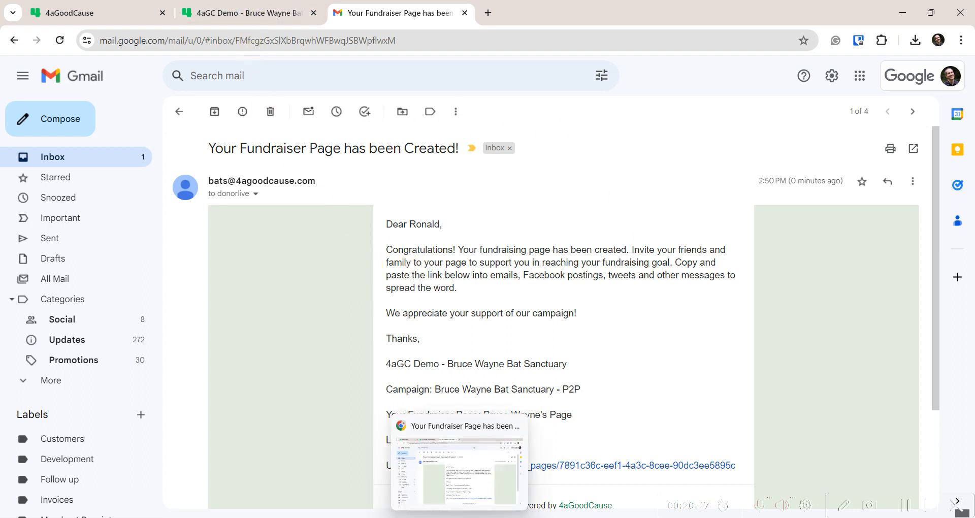
View and then dismiss the Share options on Bruce Wayne's live page
{"action": "left_click", "coordinate": [388, 423]}
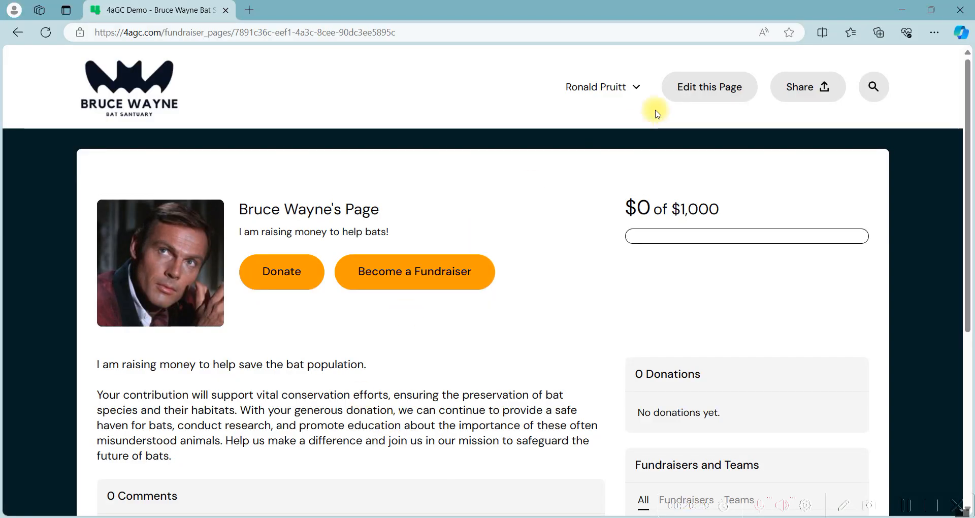
{"action": "left_click", "coordinate": [822, 87]}
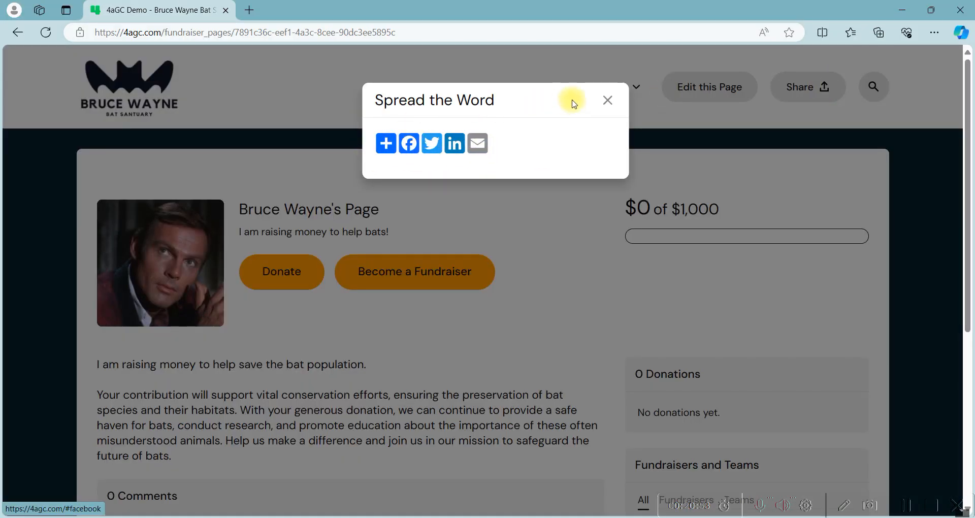
{"action": "left_click", "coordinate": [609, 100]}
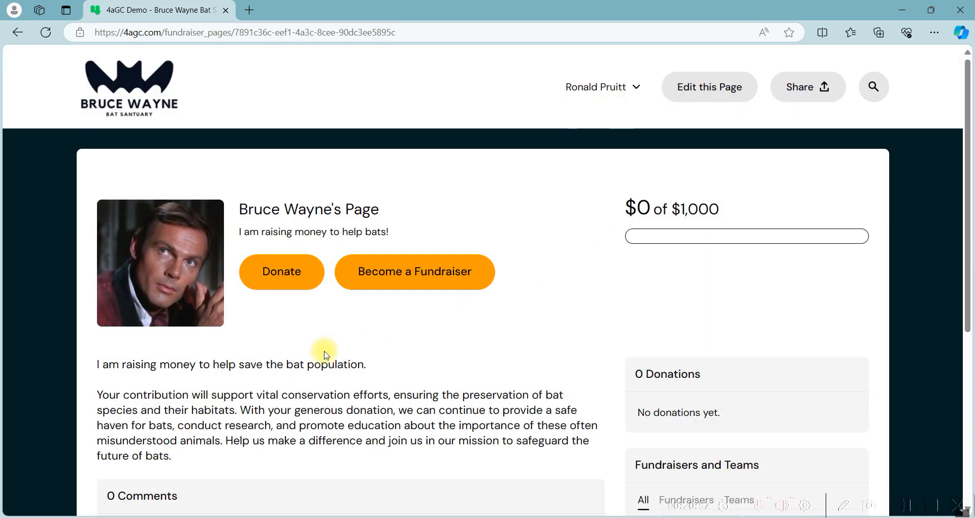
{"action": "scroll", "coordinate": [324, 350], "scroll_direction": "down", "scroll_amount": 5}
{"action": "scroll", "coordinate": [323, 351], "scroll_direction": "up", "scroll_amount": 5}
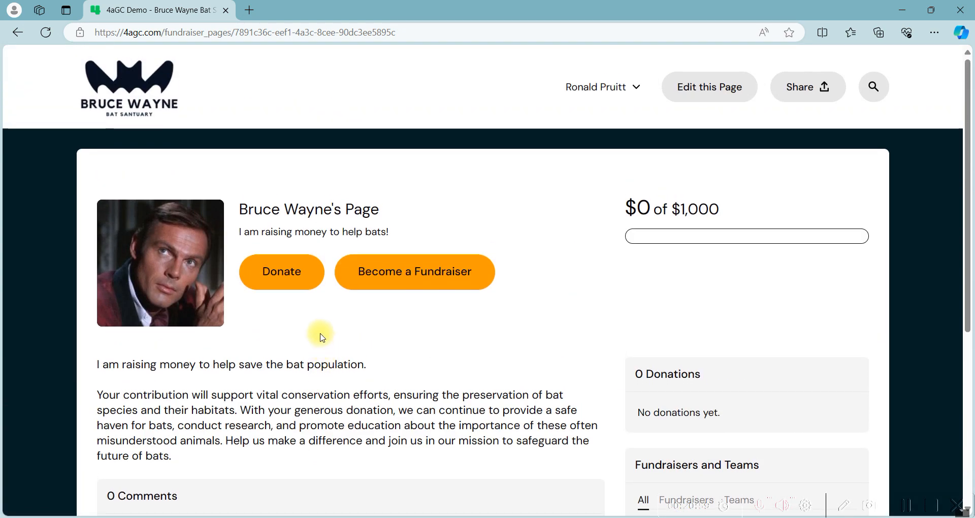
Open the 'Help protect bat populations' donation form and scroll through it
{"action": "left_click", "coordinate": [278, 276]}
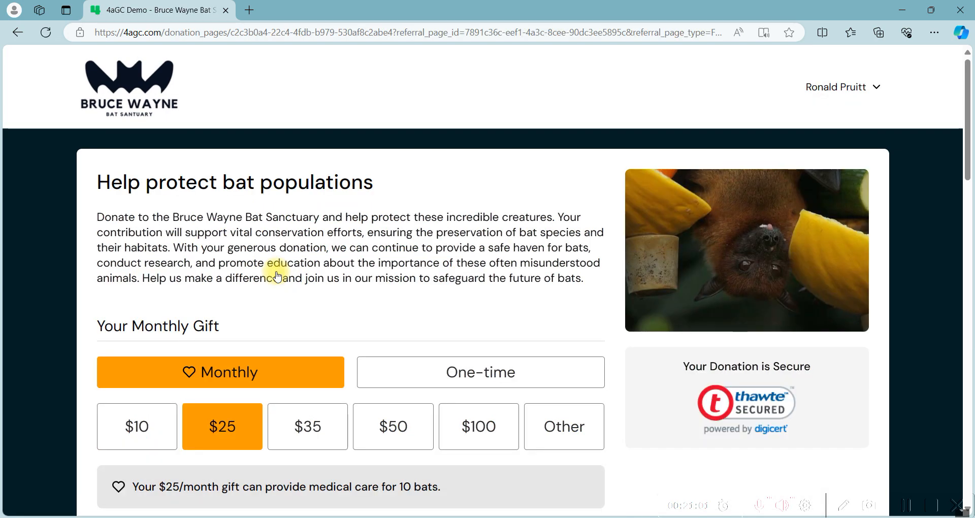
{"action": "scroll", "coordinate": [277, 277], "scroll_direction": "down", "scroll_amount": 4}
{"action": "scroll", "coordinate": [278, 277], "scroll_direction": "down", "scroll_amount": 4}
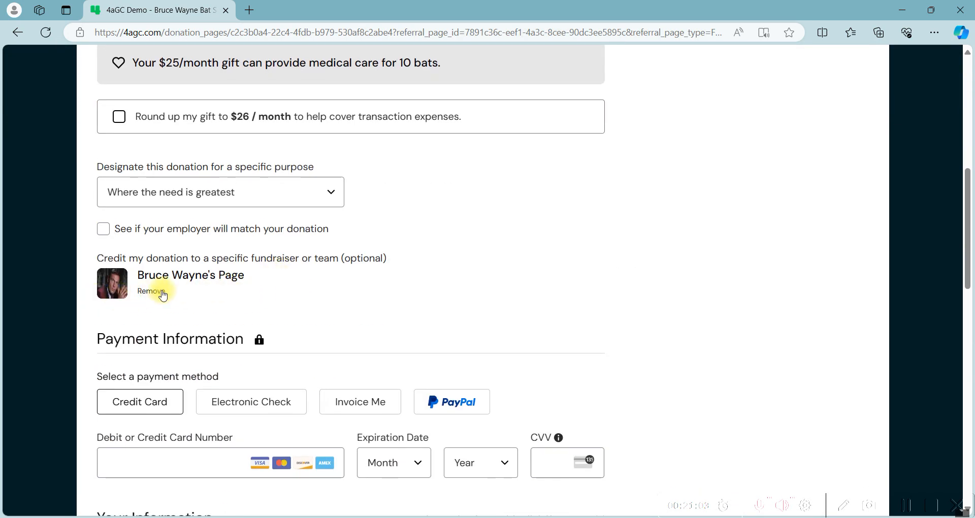
{"action": "scroll", "coordinate": [254, 303], "scroll_direction": "up", "scroll_amount": 8}
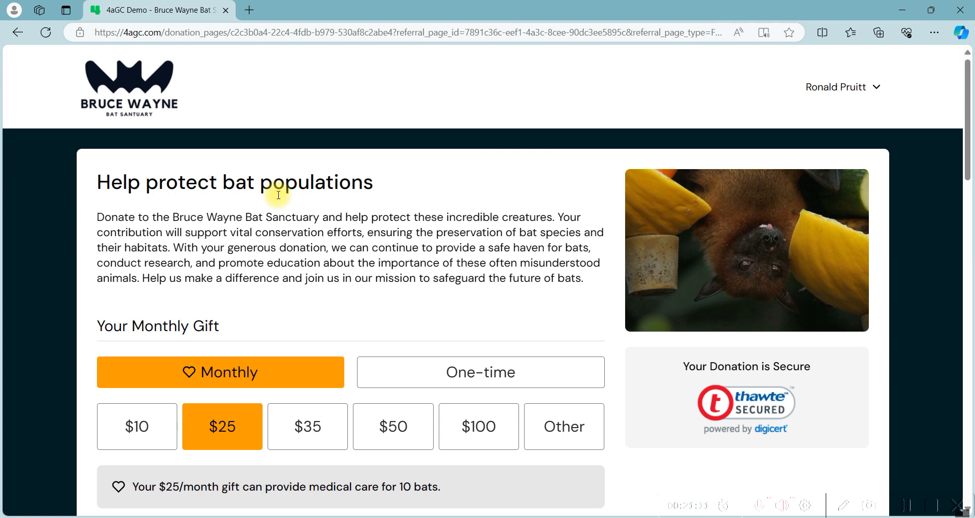
{"action": "mouse_move", "coordinate": [460, 517]}
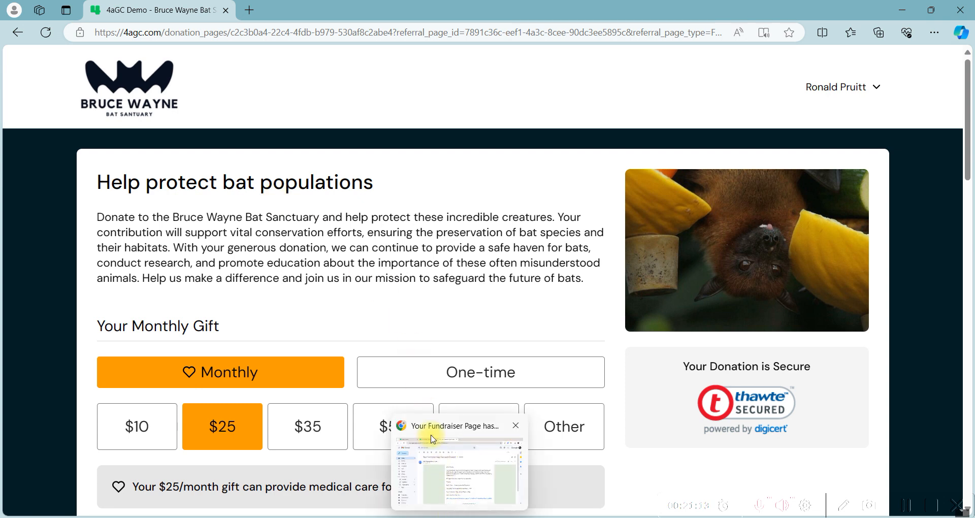
{"action": "left_click", "coordinate": [435, 443]}
Read the 'Fundraiser Page Alert' email, then switch to the 4aGoodCause admin tab
{"action": "left_click", "coordinate": [53, 155]}
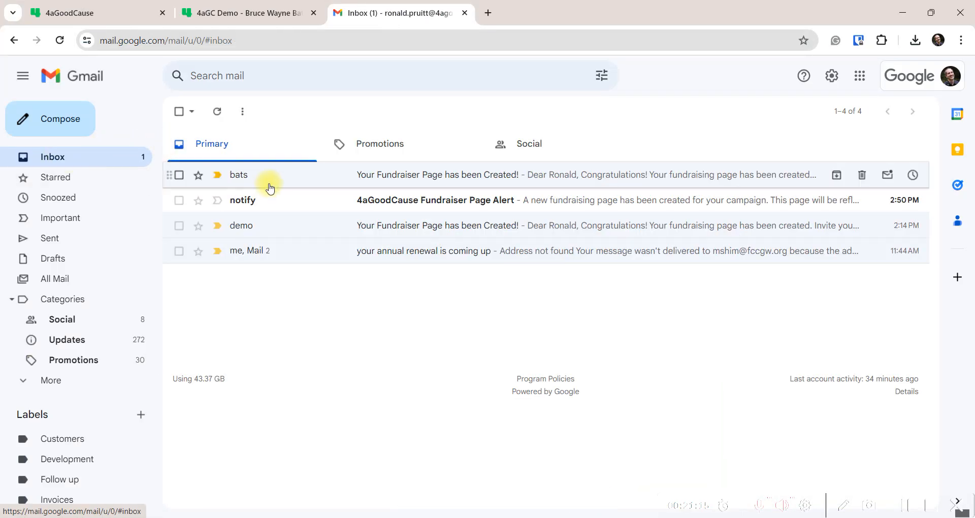
{"action": "left_click", "coordinate": [328, 199]}
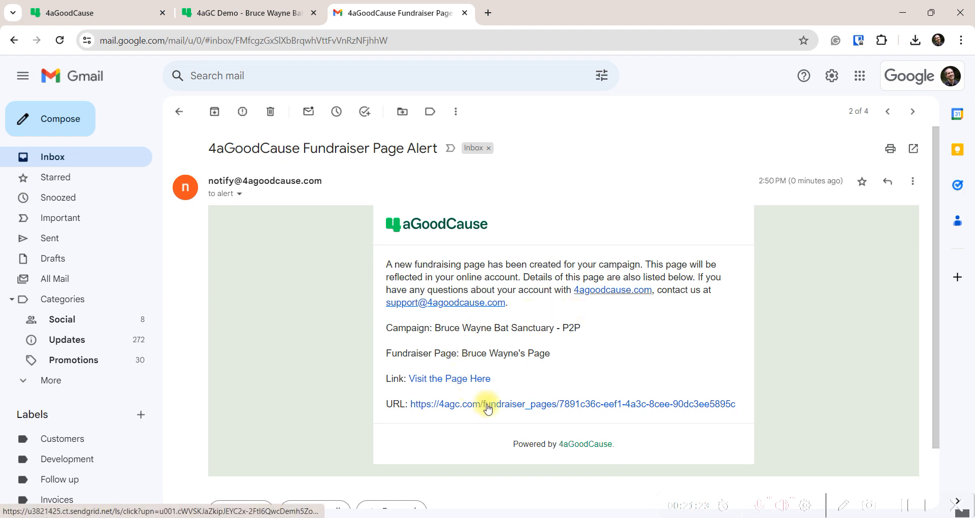
{"action": "mouse_move", "coordinate": [404, 512]}
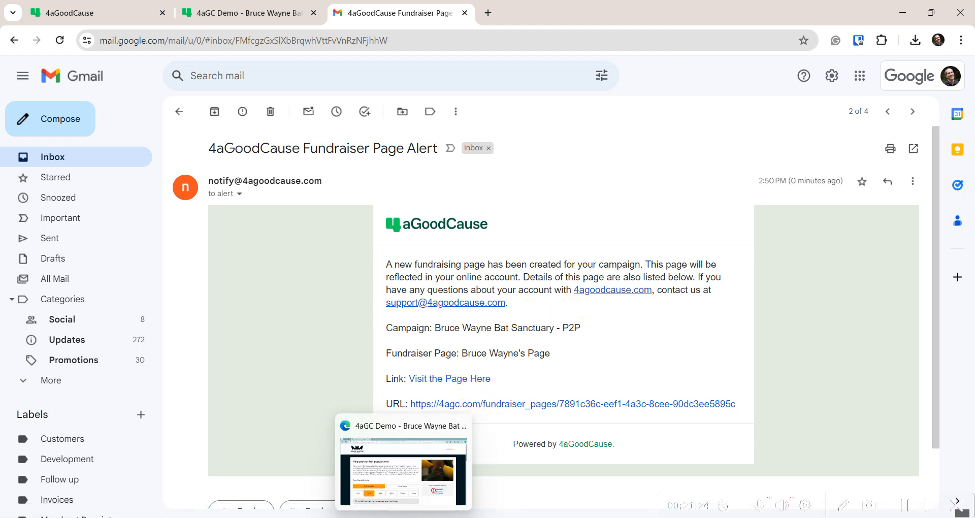
{"action": "left_click", "coordinate": [399, 427]}
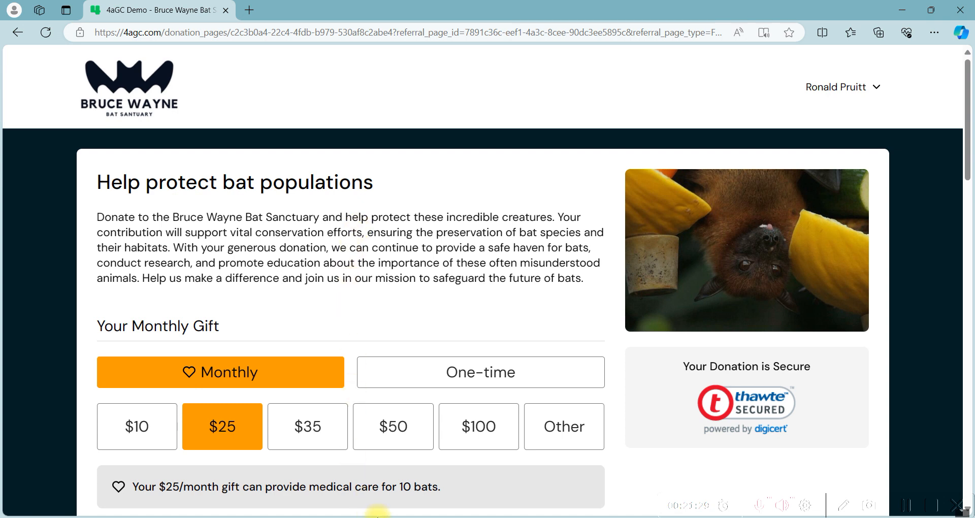
{"action": "left_click", "coordinate": [454, 517]}
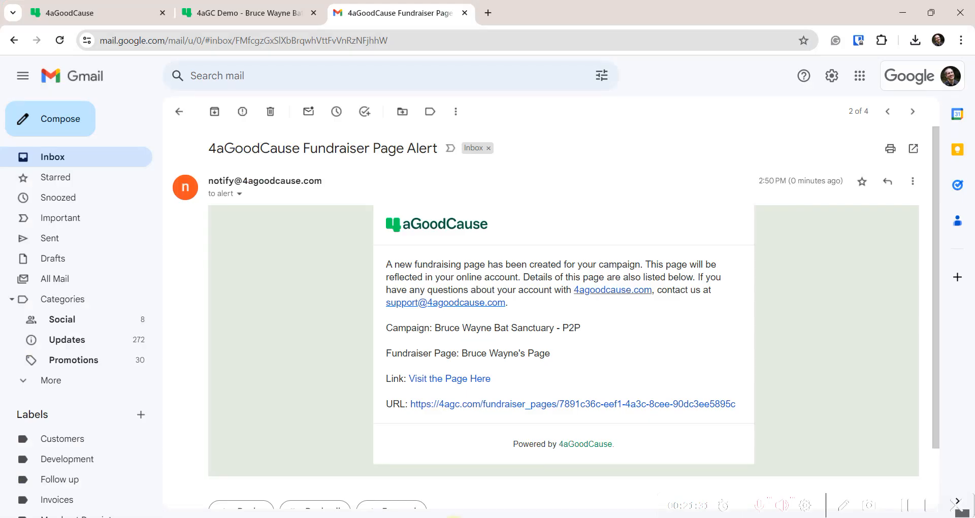
{"action": "left_click", "coordinate": [165, 19]}
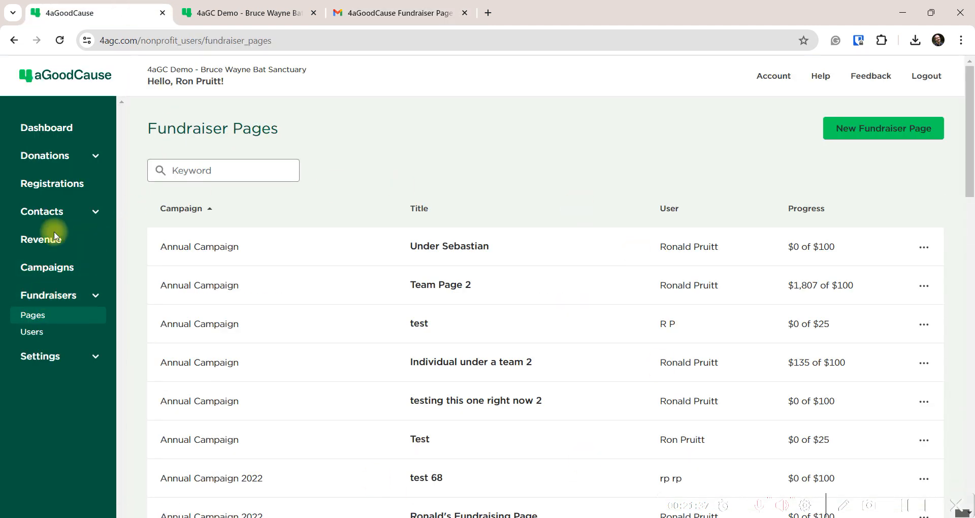
Search fundraiser pages for 'bruce' and open Bruce Wayne's Page's edit form
{"action": "left_click", "coordinate": [206, 179]}
{"action": "type", "text": "bruce"}
{"action": "key", "text": "Return"}
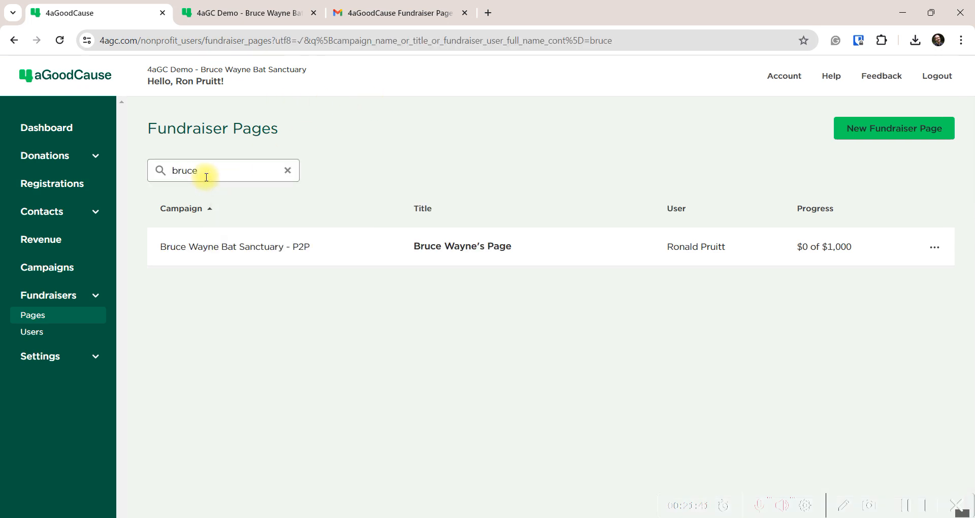
{"action": "left_click", "coordinate": [934, 247]}
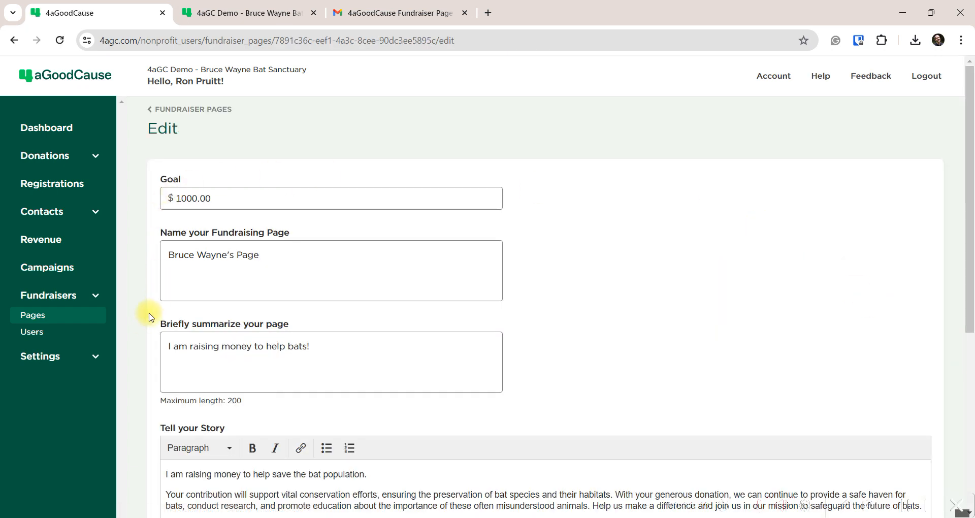
{"action": "scroll", "coordinate": [147, 327], "scroll_direction": "down", "scroll_amount": 6}
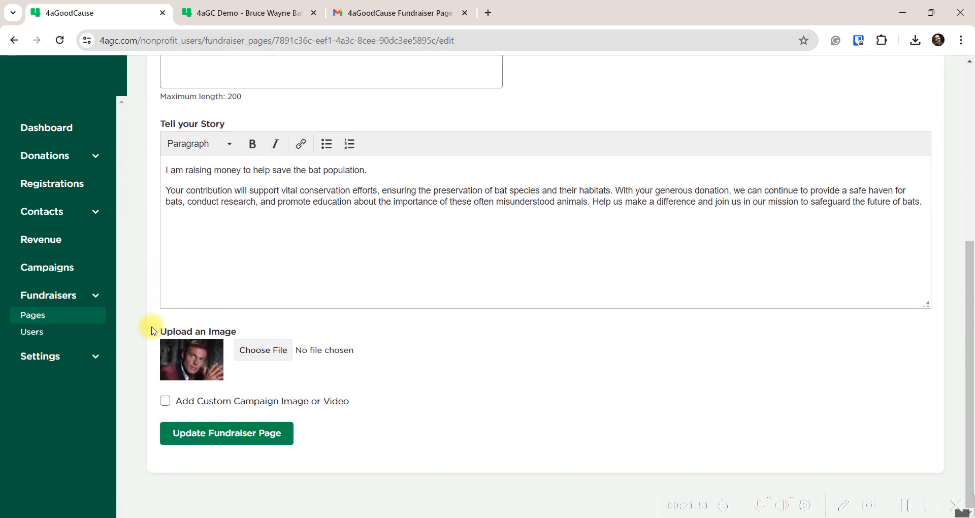
{"action": "scroll", "coordinate": [153, 330], "scroll_direction": "up", "scroll_amount": 4}
{"action": "scroll", "coordinate": [153, 330], "scroll_direction": "up", "scroll_amount": 2}
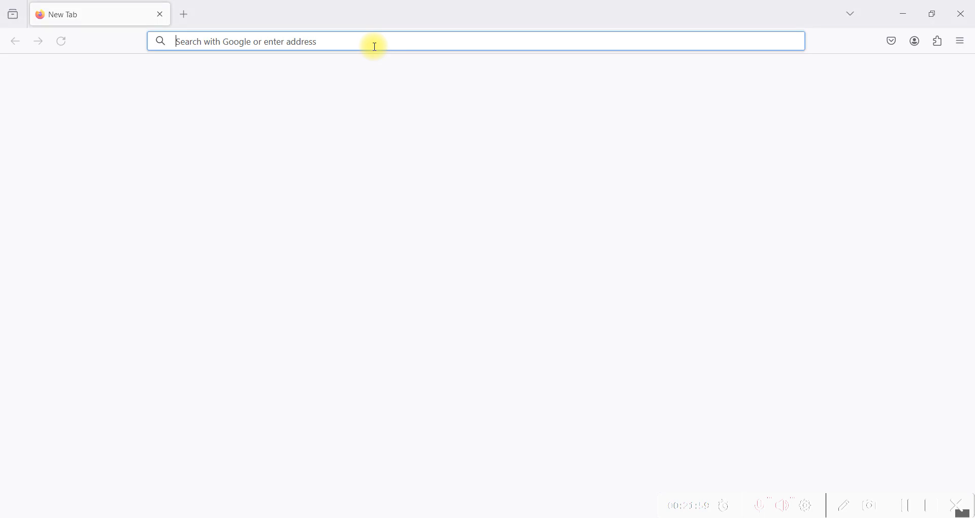
Sign in to the 4aGoodCause donor portal in Firefox with the saved login
{"action": "left_click", "coordinate": [374, 47]}
{"action": "type", "text": "4agc.com/"}
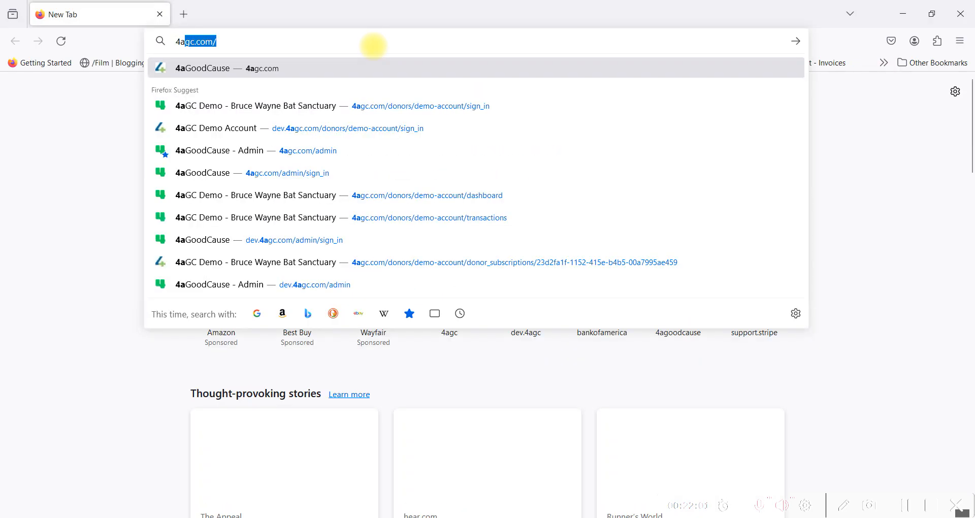
{"action": "key", "text": "Down"}
{"action": "key", "text": "Return"}
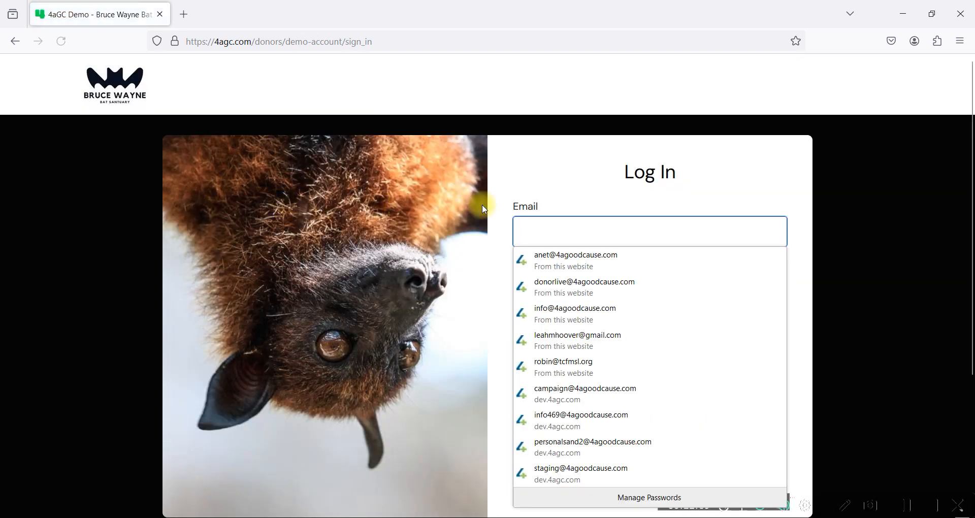
{"action": "left_click", "coordinate": [555, 284]}
{"action": "left_click", "coordinate": [612, 376]}
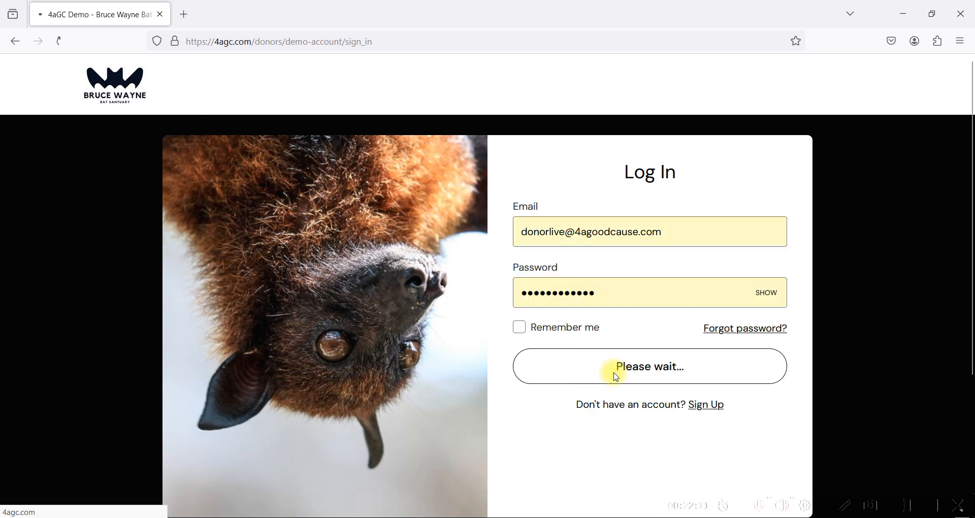
Open Bruce Wayne's Page for editing and tick 'Add Custom Campaign Image or Video'
{"action": "scroll", "coordinate": [399, 278], "scroll_direction": "down", "scroll_amount": 5}
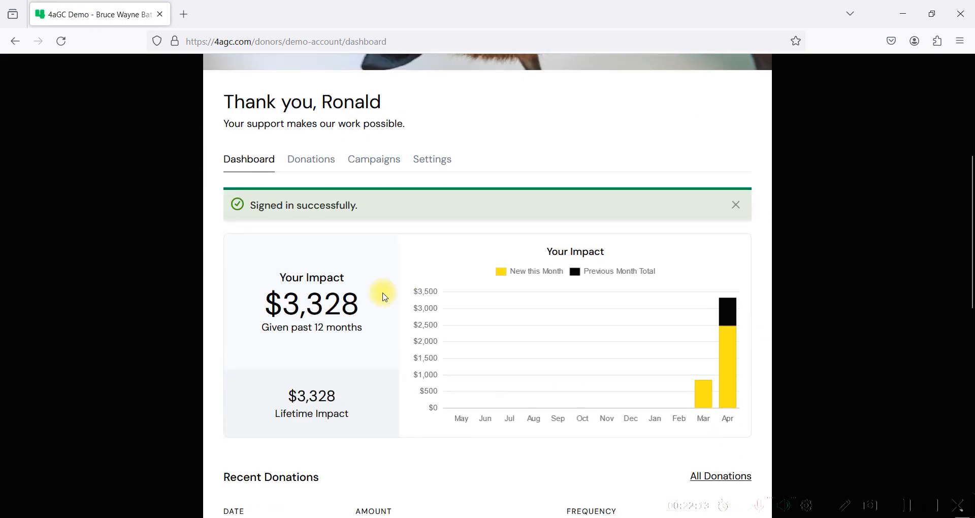
{"action": "left_click", "coordinate": [381, 163]}
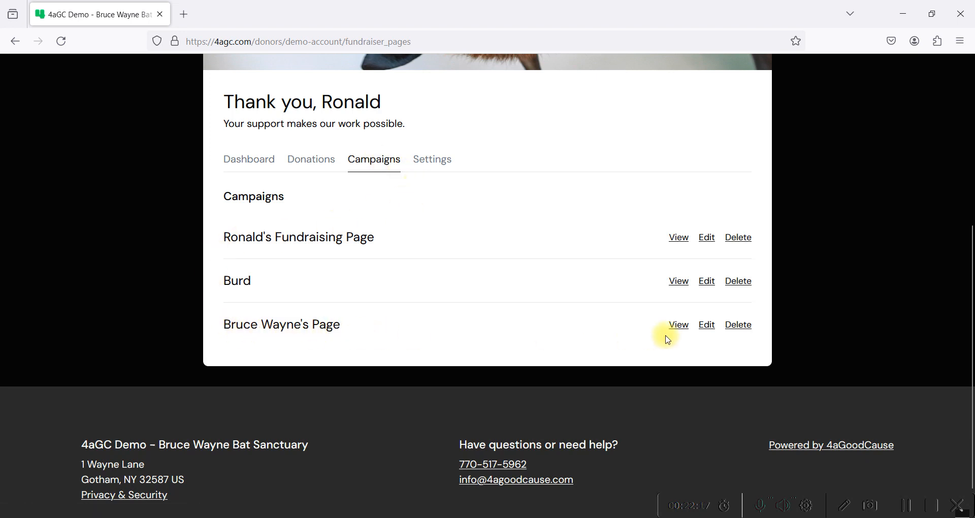
{"action": "left_click", "coordinate": [707, 325]}
{"action": "scroll", "coordinate": [228, 351], "scroll_direction": "down", "scroll_amount": 7}
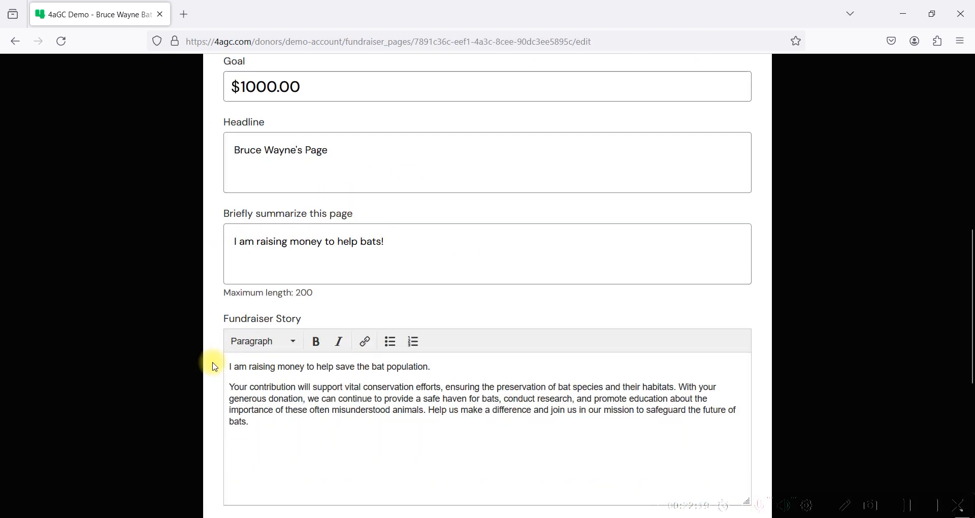
{"action": "scroll", "coordinate": [215, 366], "scroll_direction": "up", "scroll_amount": 1}
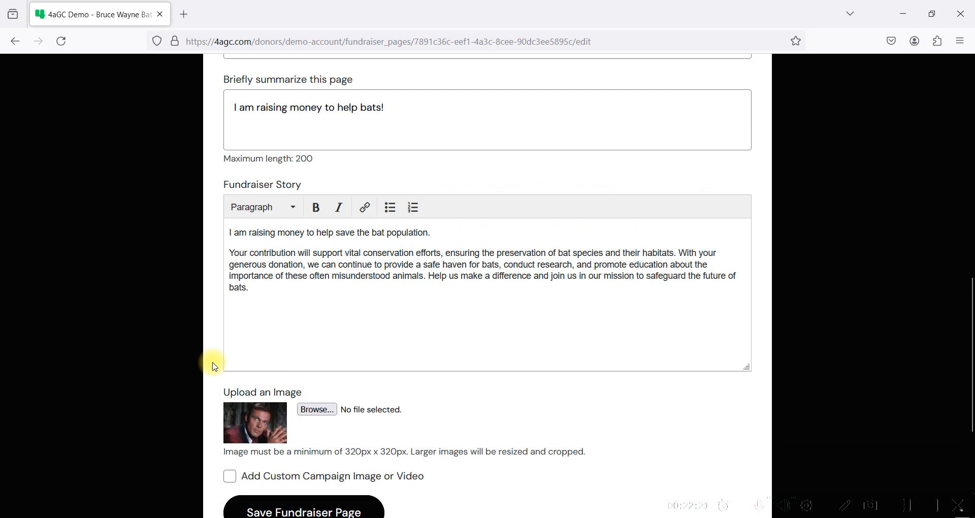
{"action": "scroll", "coordinate": [215, 367], "scroll_direction": "up", "scroll_amount": 3}
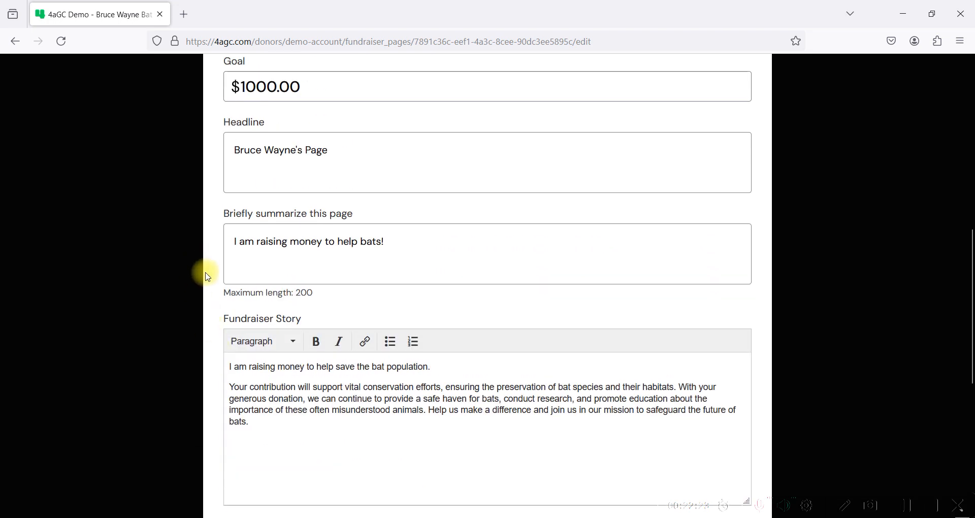
{"action": "scroll", "coordinate": [212, 281], "scroll_direction": "down", "scroll_amount": 7}
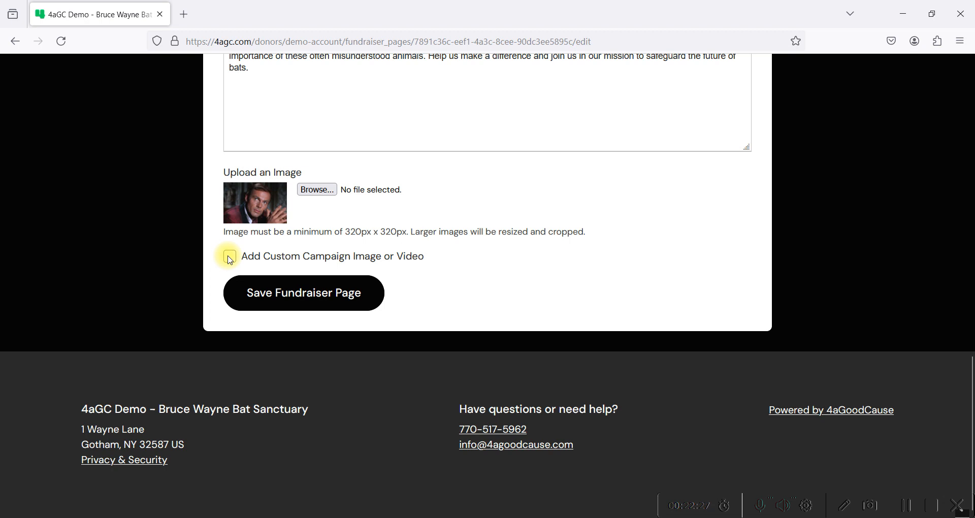
{"action": "left_click", "coordinate": [230, 259]}
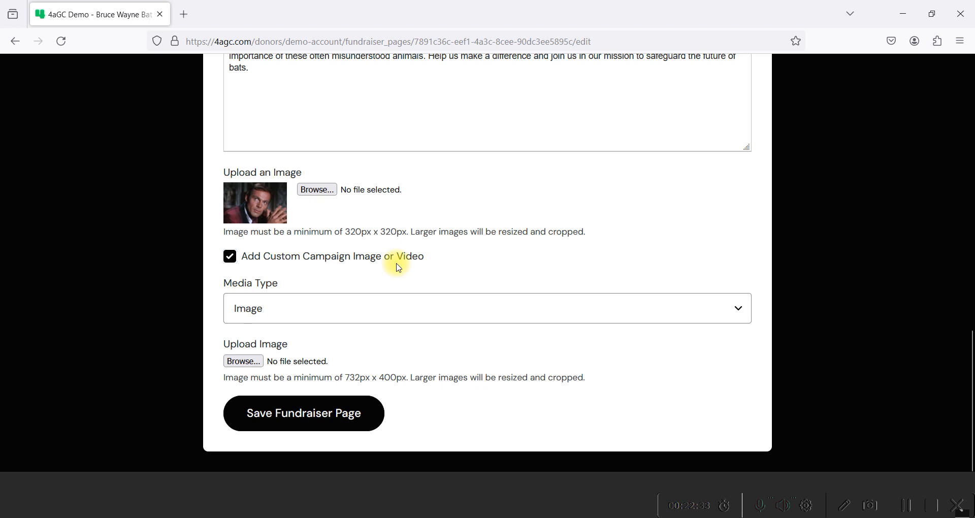
{"action": "mouse_move", "coordinate": [455, 516]}
{"action": "left_click", "coordinate": [451, 423]}
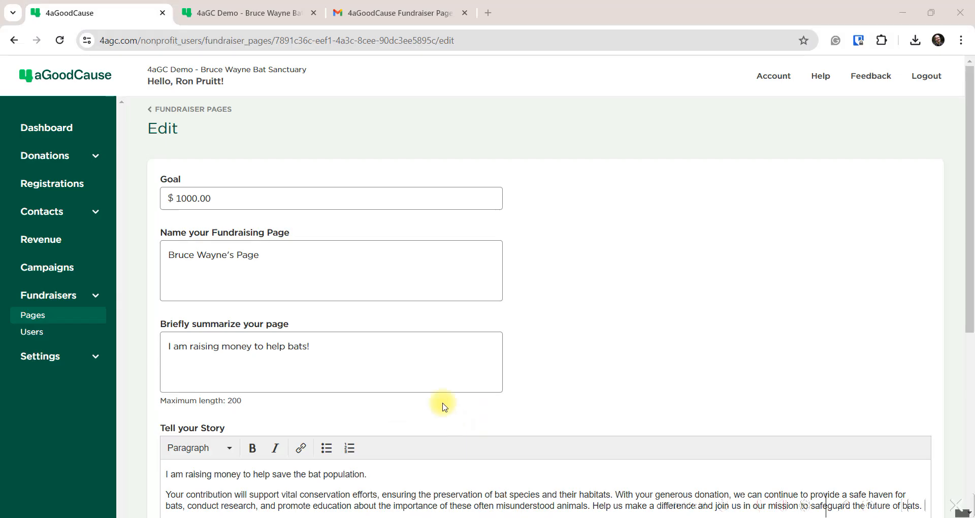
In a new browser tab, go to youtube.com and search for 'adam west'
{"action": "left_click", "coordinate": [489, 12]}
{"action": "left_click", "coordinate": [485, 41]}
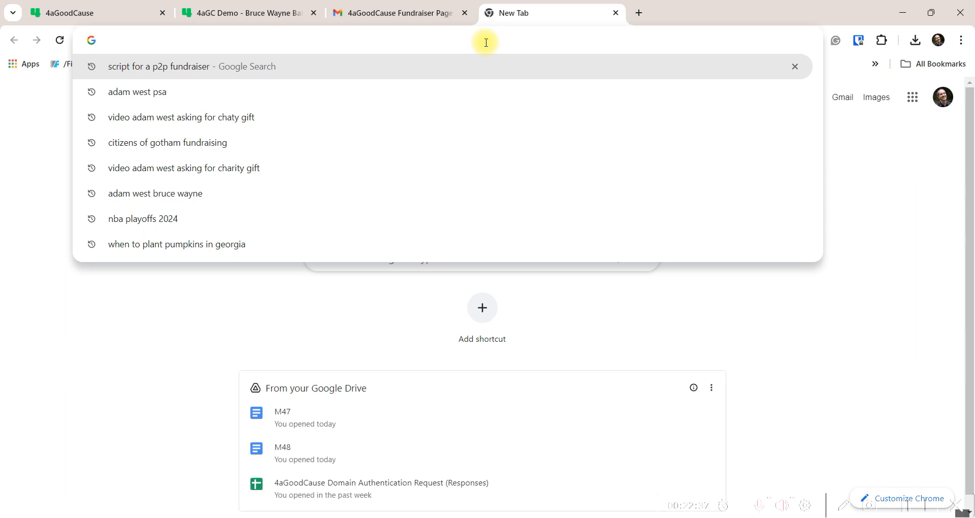
{"action": "type", "text": "yout"}
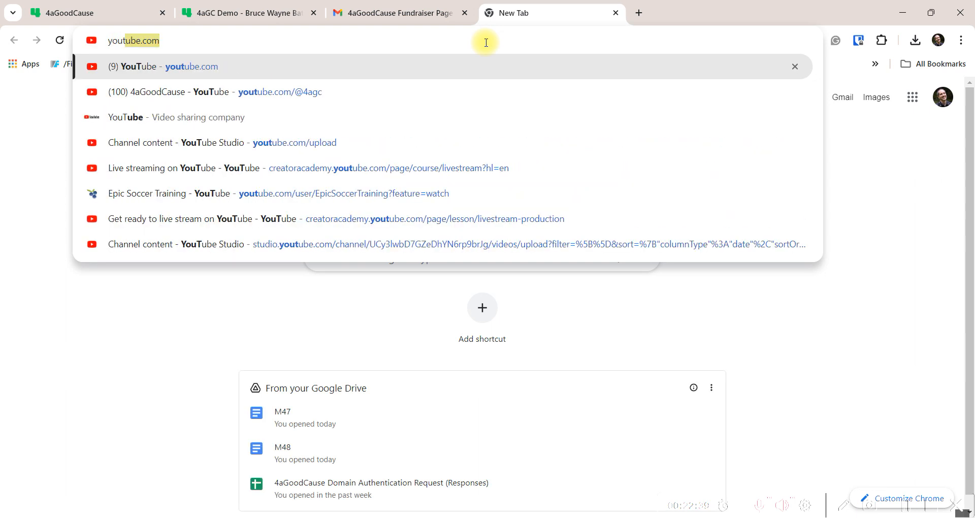
{"action": "key", "text": "Return"}
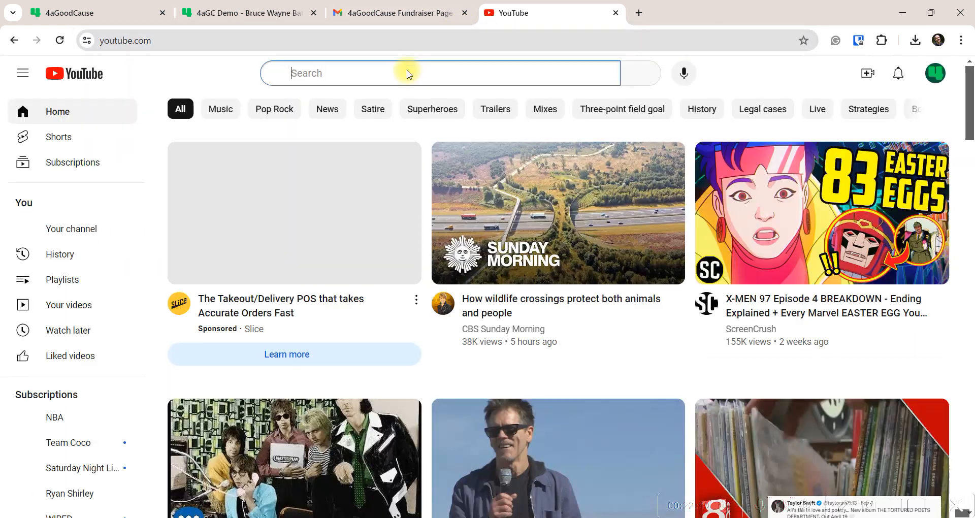
{"action": "left_click", "coordinate": [408, 71]}
{"action": "type", "text": "a"}
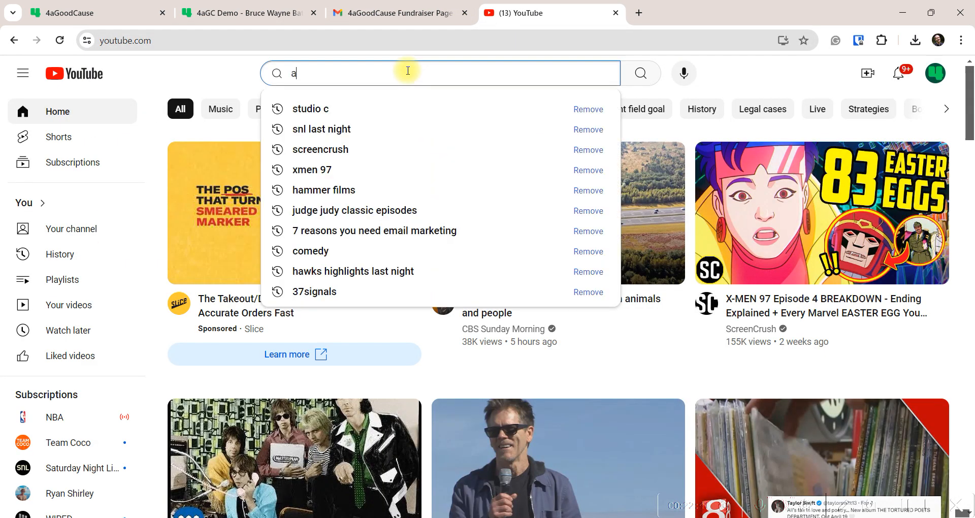
{"action": "type", "text": "dam west"}
{"action": "key", "text": "Return"}
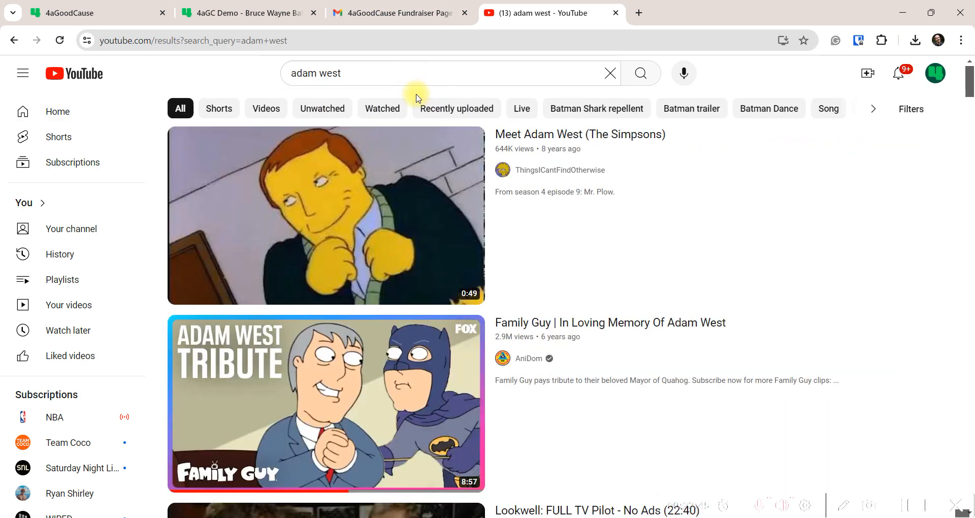
Open 'Batman 1966 - The Batusi', pause the pre-roll ad, and copy the video's URL
{"action": "scroll", "coordinate": [525, 202], "scroll_direction": "down", "scroll_amount": 6}
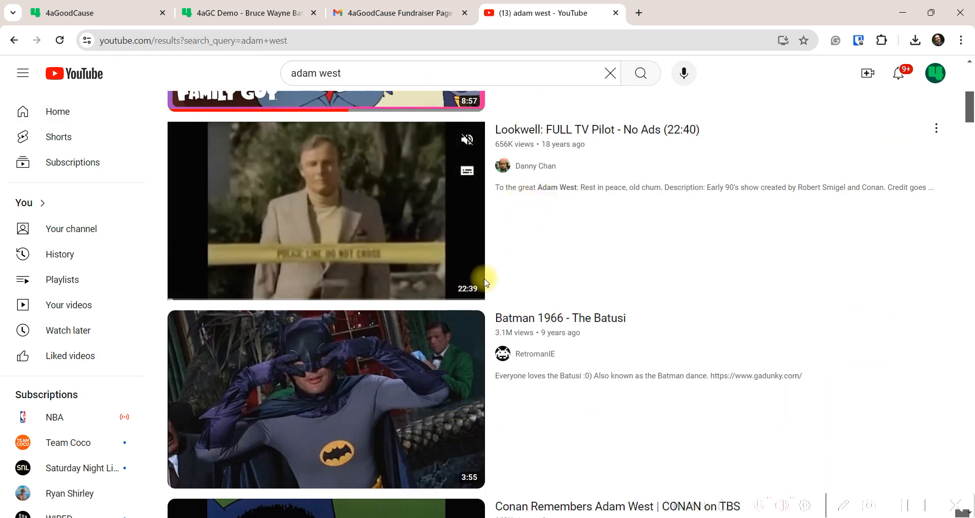
{"action": "left_click", "coordinate": [373, 446]}
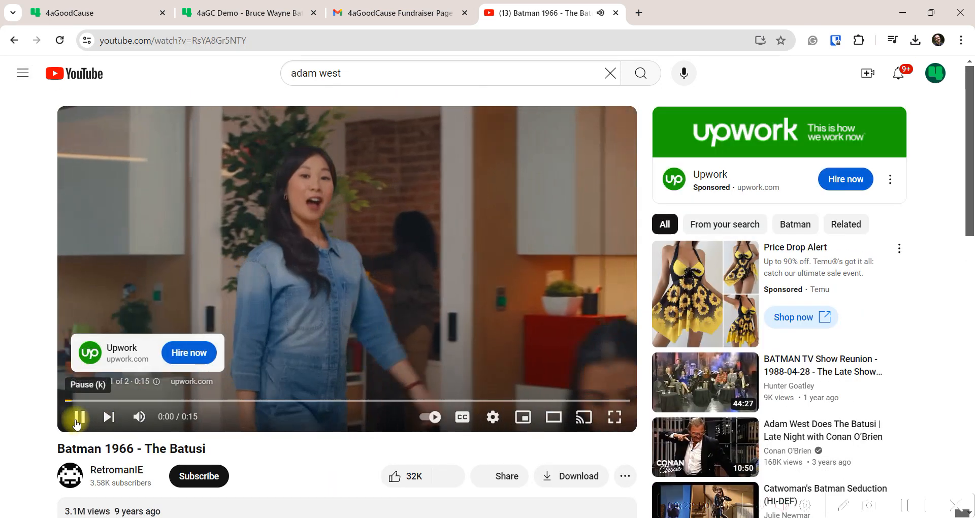
{"action": "left_click", "coordinate": [79, 417]}
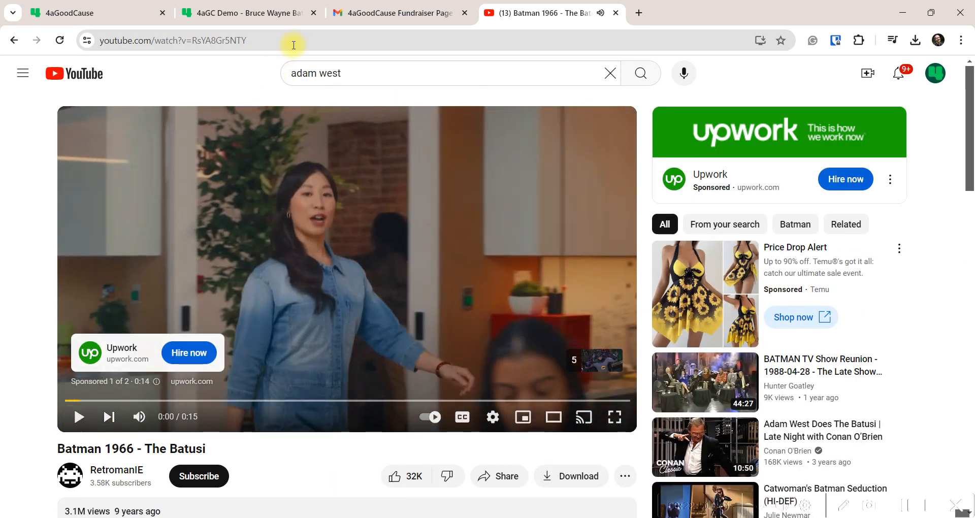
{"action": "left_click", "coordinate": [300, 43]}
{"action": "key", "text": "ctrl+c"}
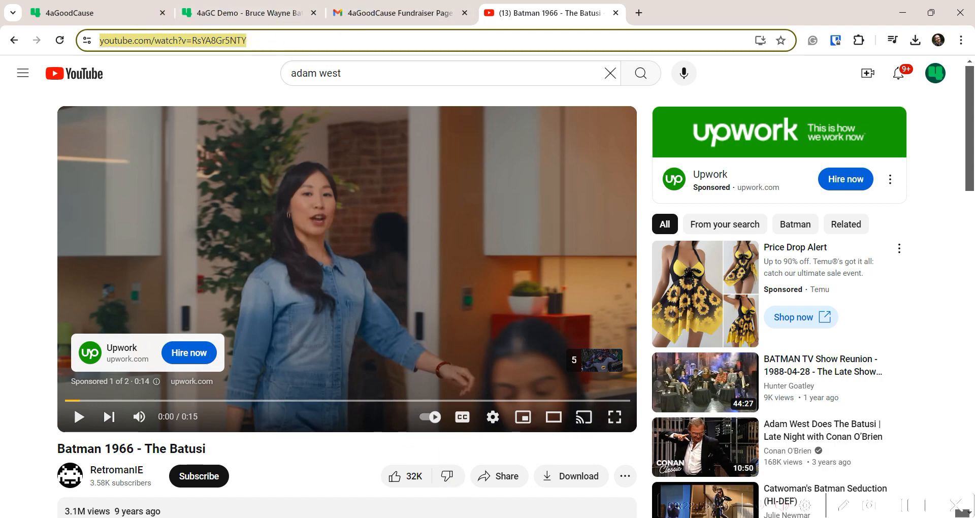
{"action": "key", "text": "alt+Tab"}
{"action": "left_click", "coordinate": [259, 310]}
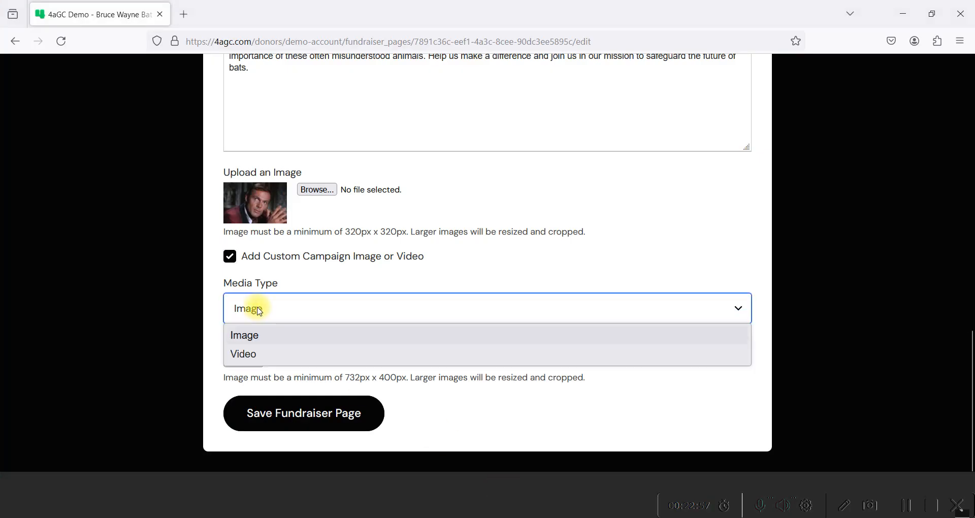
Set Media Type to Video, paste the Batusi URL as the Youtube Video URL, and save
{"action": "left_click", "coordinate": [246, 355]}
{"action": "left_click", "coordinate": [258, 367]}
{"action": "key", "text": "ctrl+v"}
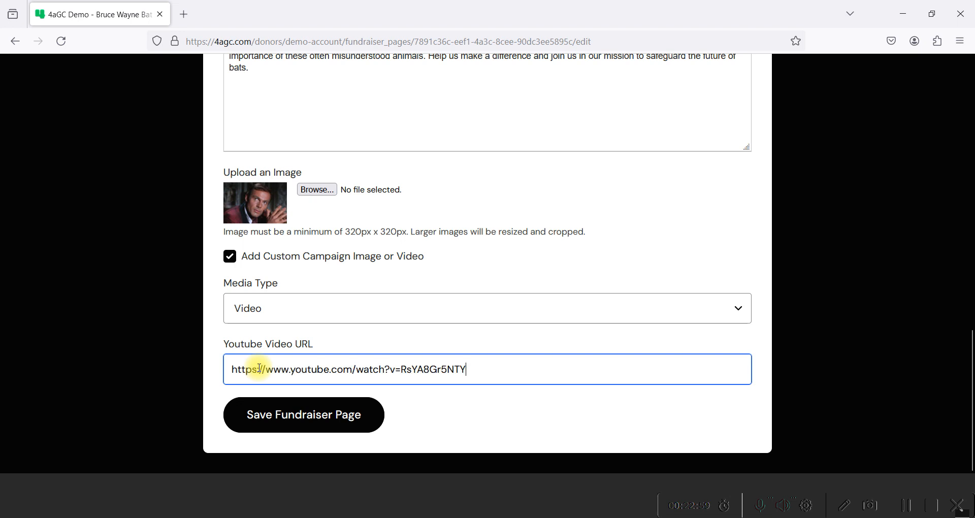
{"action": "left_click", "coordinate": [304, 413]}
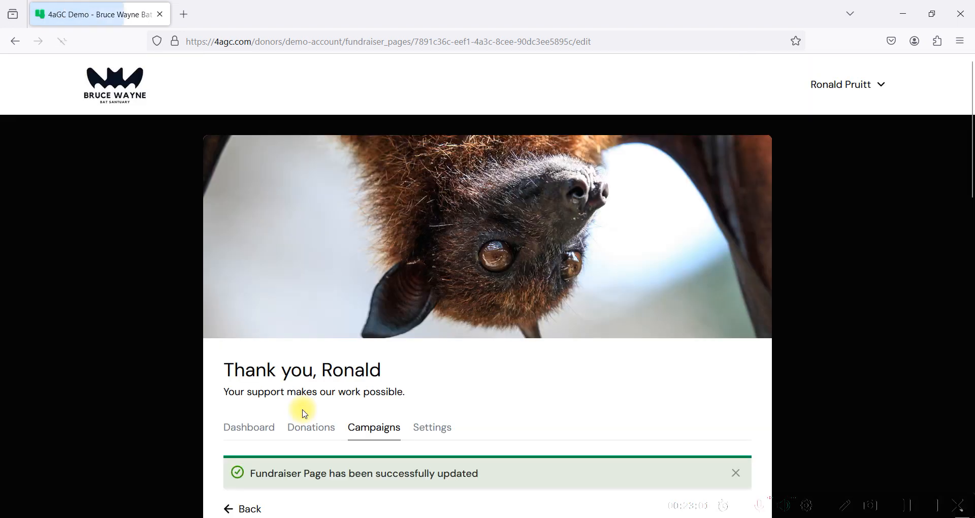
Return to the live fundraiser page in Edge and scroll to check the embedded video
{"action": "scroll", "coordinate": [365, 401], "scroll_direction": "down", "scroll_amount": 1}
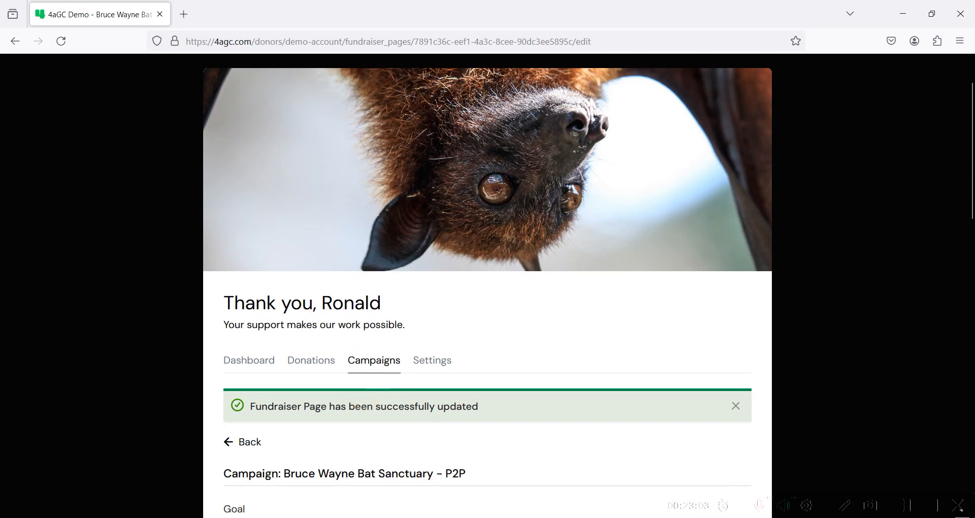
{"action": "mouse_move", "coordinate": [403, 517]}
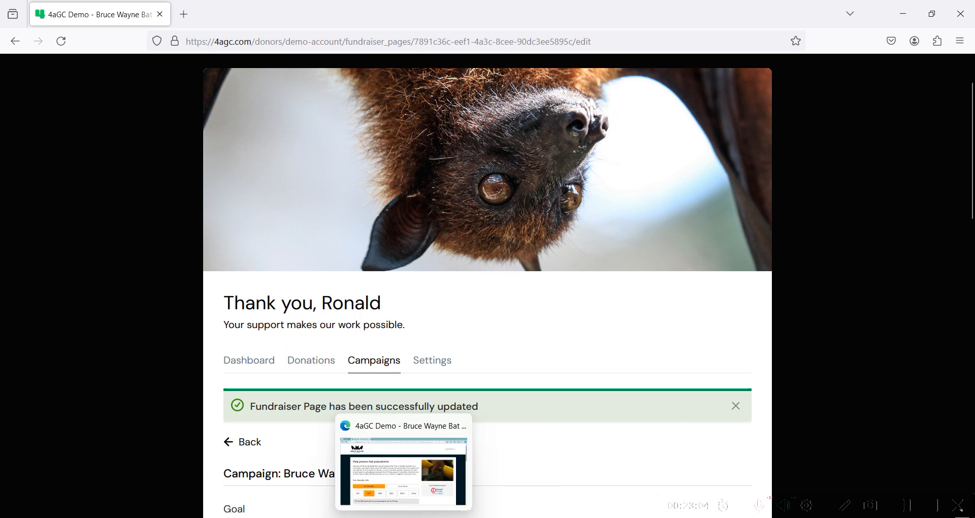
{"action": "left_click", "coordinate": [402, 432]}
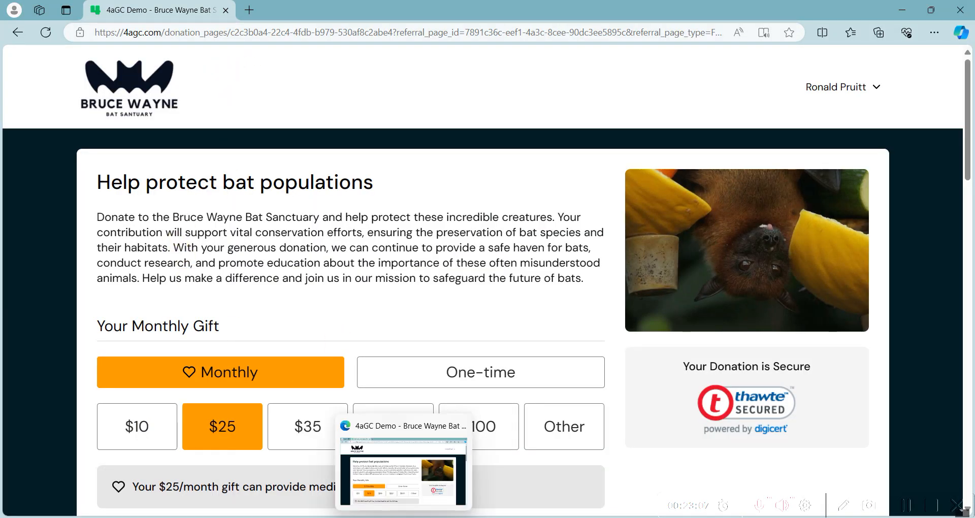
{"action": "left_click", "coordinate": [18, 32]}
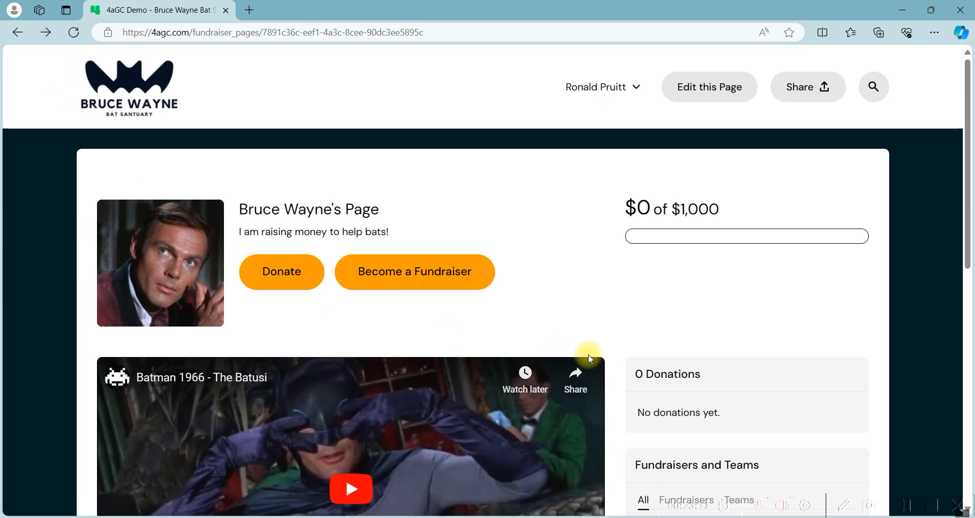
{"action": "scroll", "coordinate": [584, 355], "scroll_direction": "down", "scroll_amount": 7}
{"action": "scroll", "coordinate": [606, 358], "scroll_direction": "up", "scroll_amount": 5}
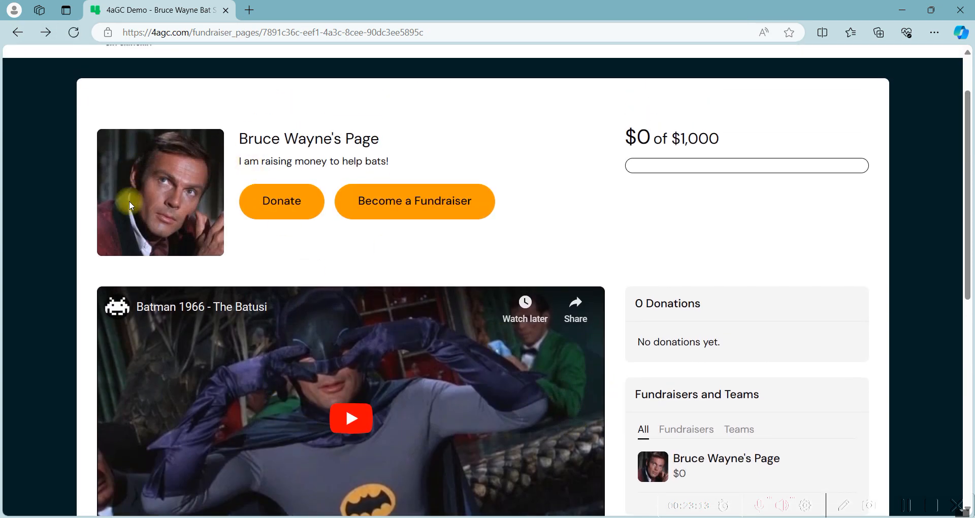
{"action": "scroll", "coordinate": [343, 288], "scroll_direction": "down", "scroll_amount": 3}
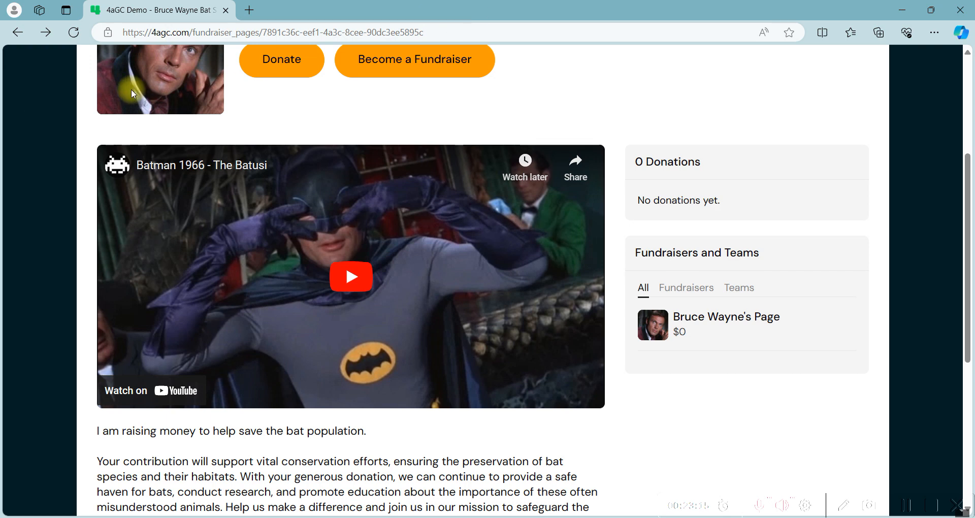
{"action": "scroll", "coordinate": [351, 276], "scroll_direction": "down", "scroll_amount": 1}
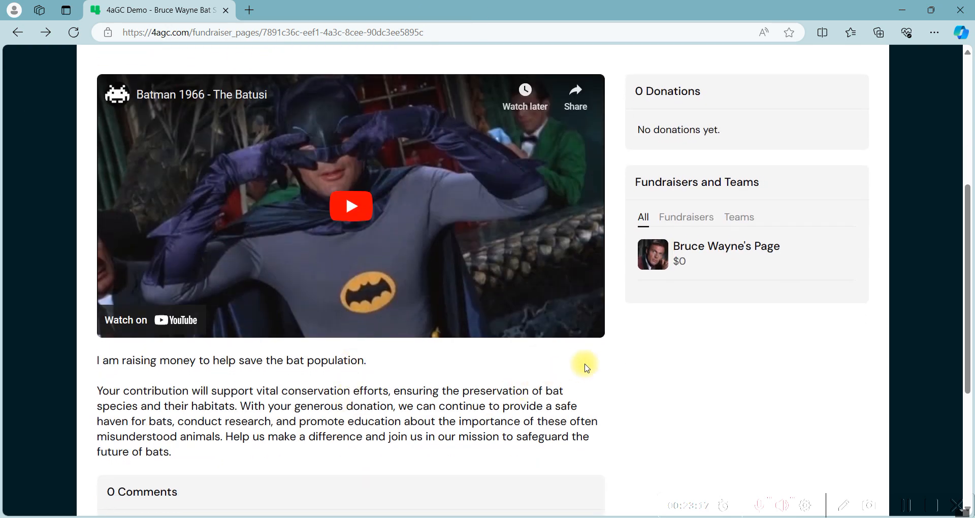
{"action": "scroll", "coordinate": [623, 324], "scroll_direction": "up", "scroll_amount": 1}
{"action": "scroll", "coordinate": [624, 324], "scroll_direction": "up", "scroll_amount": 4}
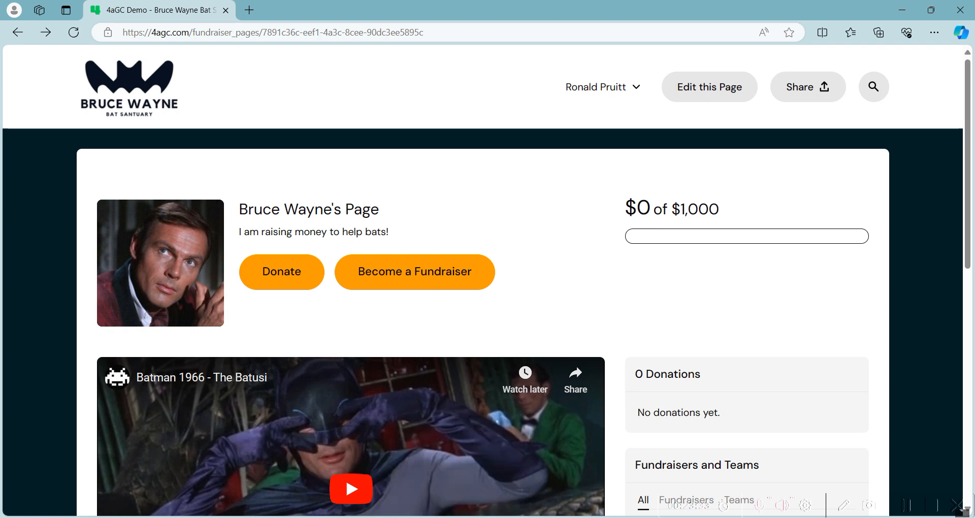
Go to Fundraisers > Pages in the 4aGoodCause admin and start a New Fundraiser Page
{"action": "left_click", "coordinate": [414, 424]}
{"action": "left_click", "coordinate": [146, 45]}
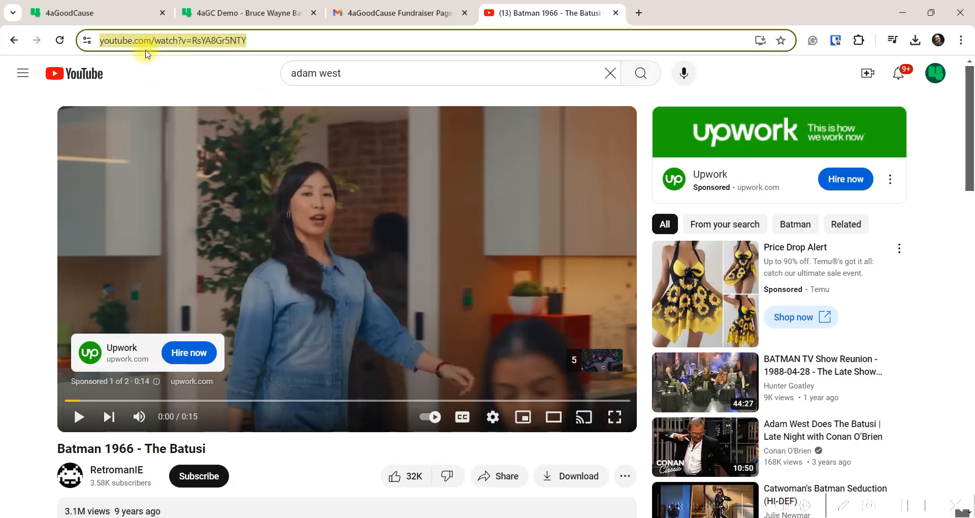
{"action": "left_click", "coordinate": [81, 11]}
{"action": "left_click", "coordinate": [47, 305]}
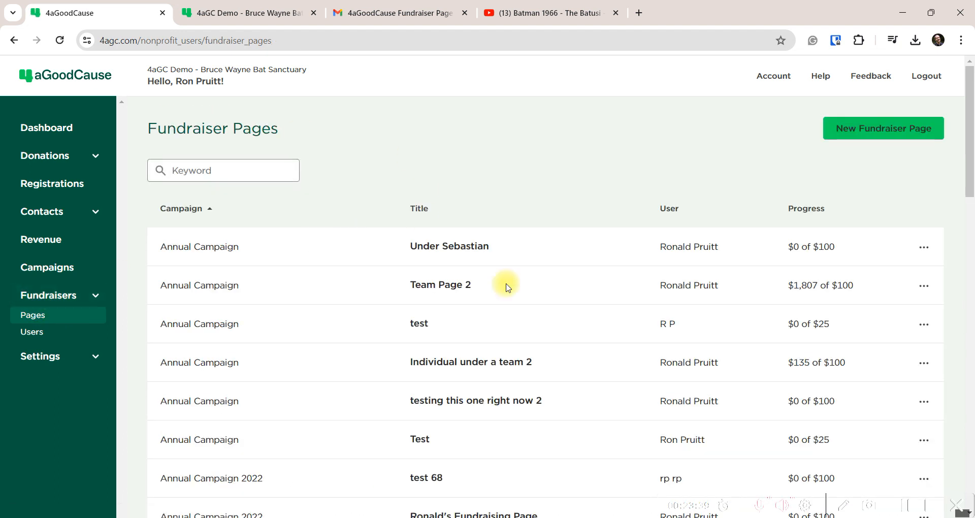
{"action": "left_click", "coordinate": [890, 133]}
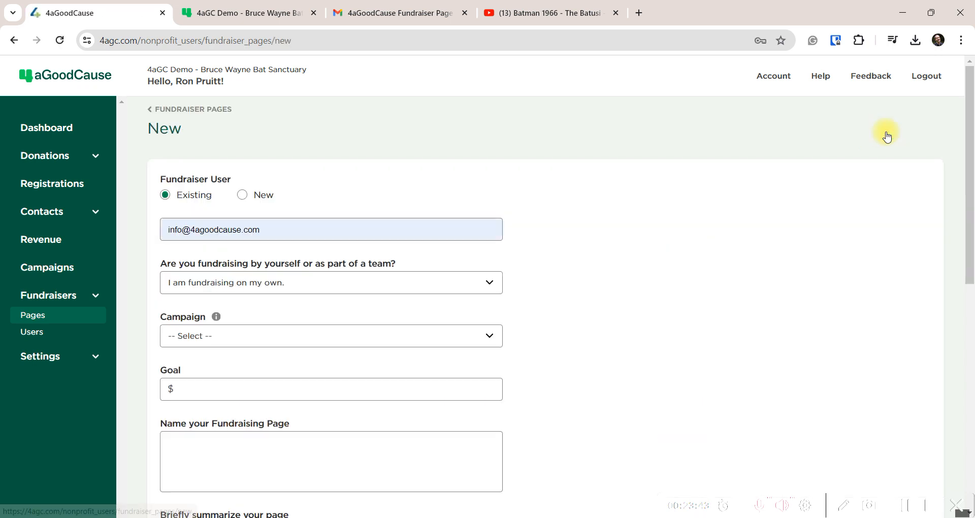
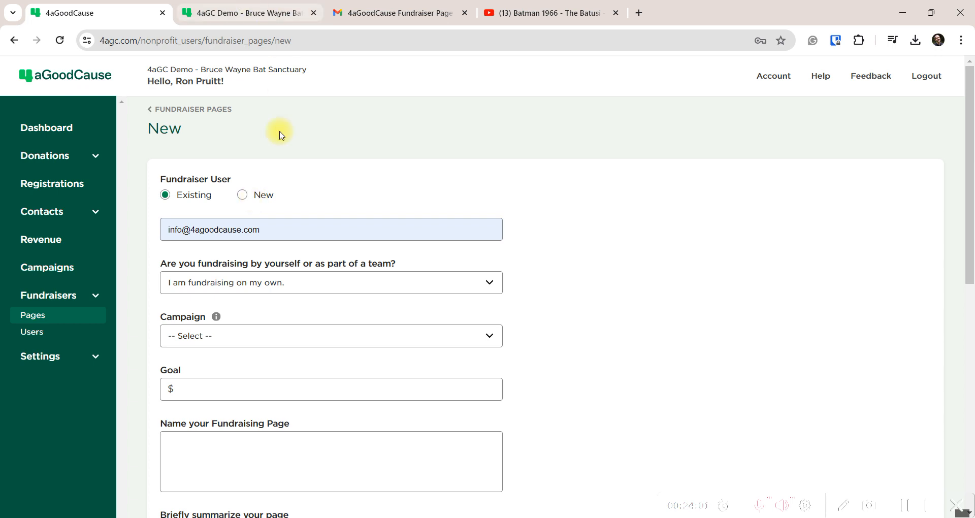
Clear the fundraiser user field and search it for an existing fundraiser by name
{"action": "left_click_drag", "start_coordinate": [275, 230], "coordinate": [125, 234]}
{"action": "key", "text": "BackSpace"}
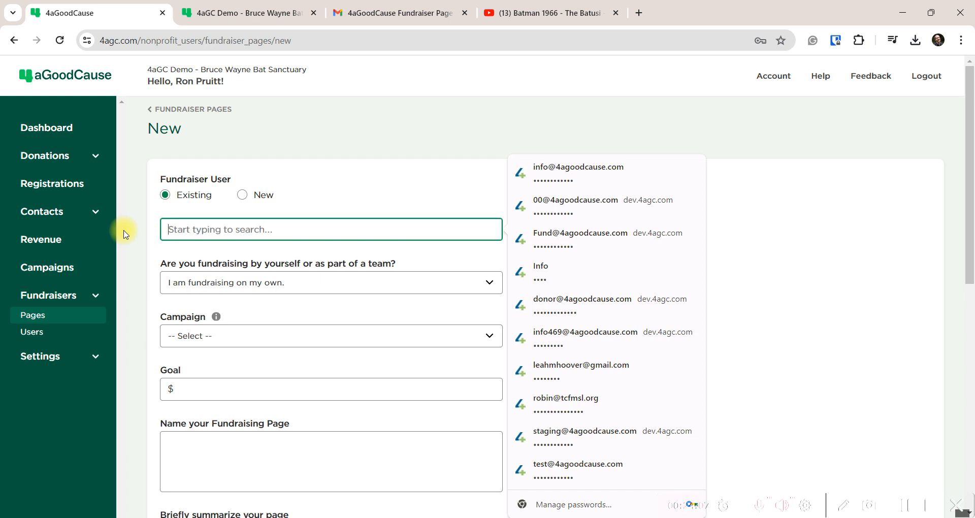
{"action": "key", "text": "BackSpace"}
{"action": "key", "text": "BackSpace"}
{"action": "key", "text": "BackSpace"}
{"action": "key", "text": "BackSpace"}
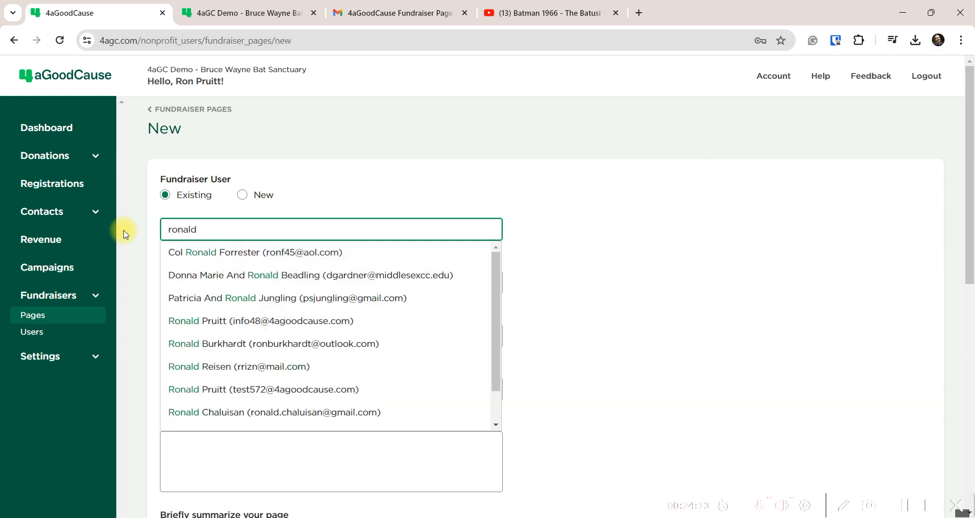
{"action": "key", "text": "BackSpace"}
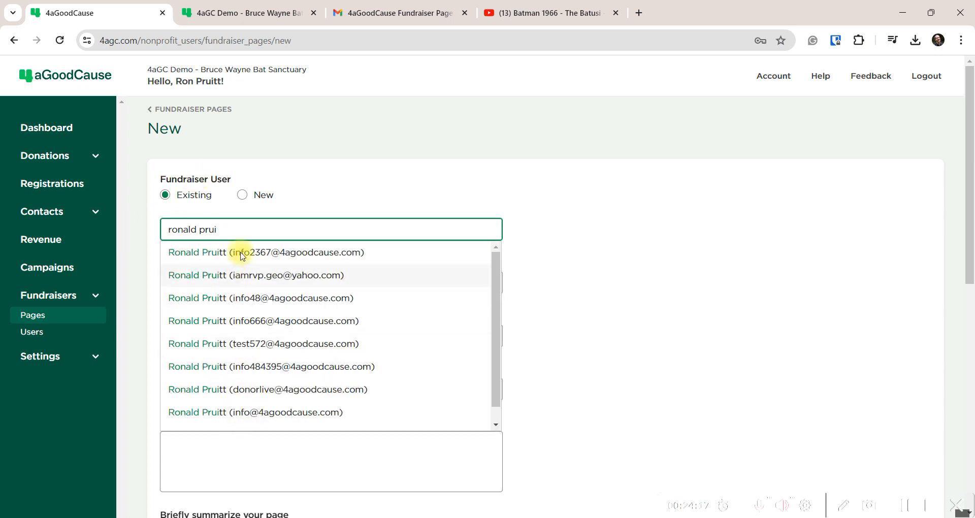
Clear the search and set Fundraiser User to New
{"action": "left_click", "coordinate": [310, 178]}
{"action": "left_click_drag", "start_coordinate": [236, 230], "coordinate": [86, 222]}
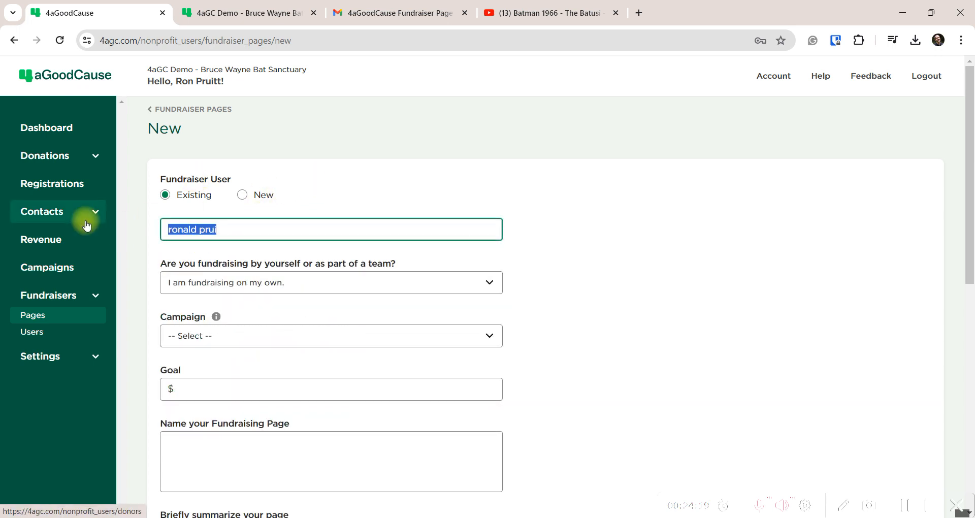
{"action": "key", "text": "BackSpace"}
{"action": "left_click", "coordinate": [242, 196]}
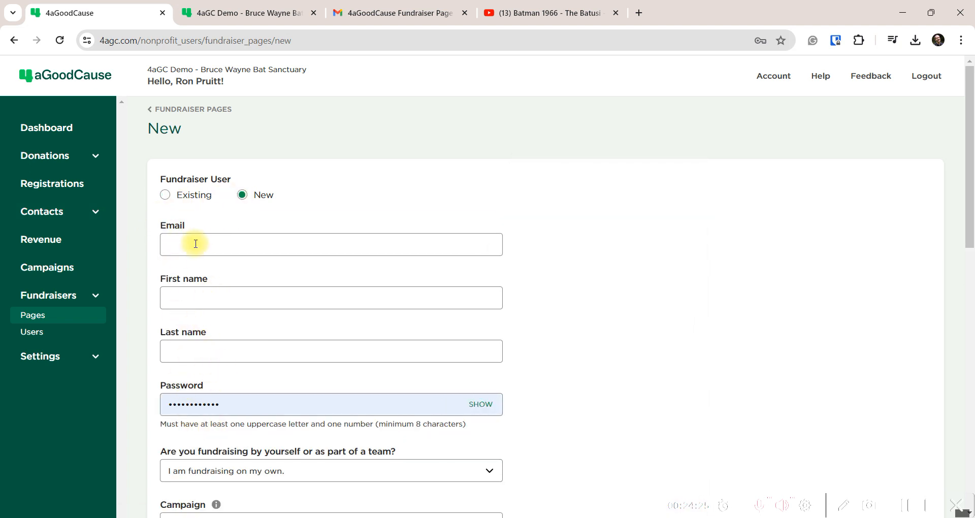
{"action": "left_click_drag", "start_coordinate": [156, 224], "coordinate": [193, 223]}
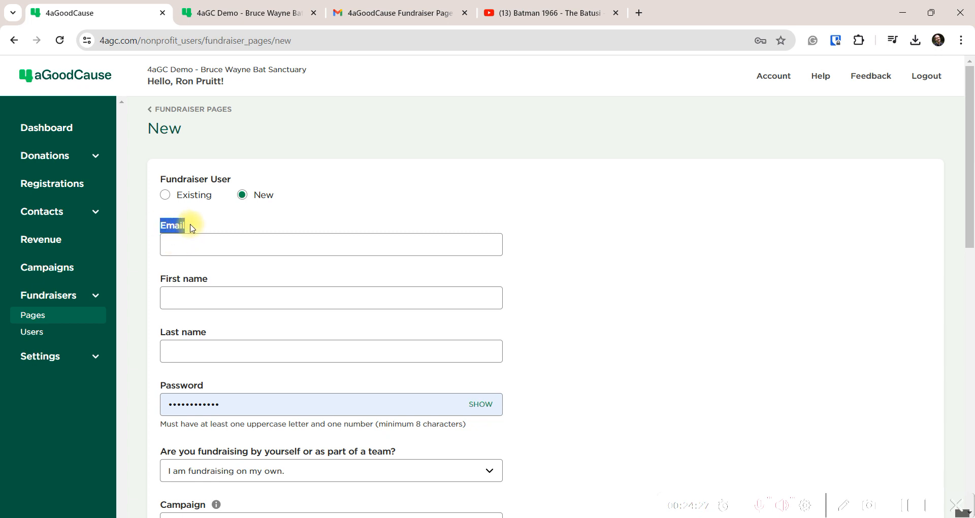
{"action": "left_click_drag", "start_coordinate": [213, 280], "coordinate": [159, 298]}
{"action": "left_click_drag", "start_coordinate": [213, 333], "coordinate": [146, 379]}
{"action": "left_click_drag", "start_coordinate": [224, 380], "coordinate": [155, 389]}
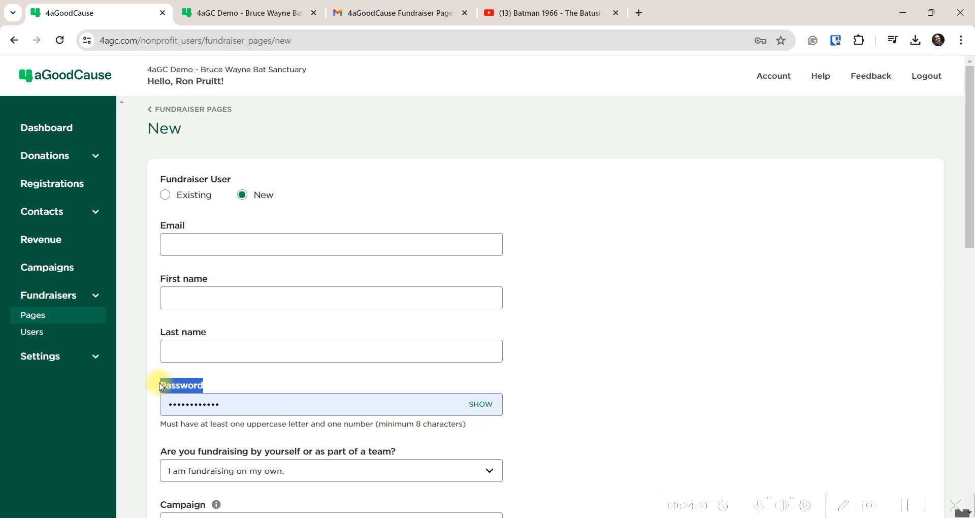
{"action": "left_click", "coordinate": [325, 149]}
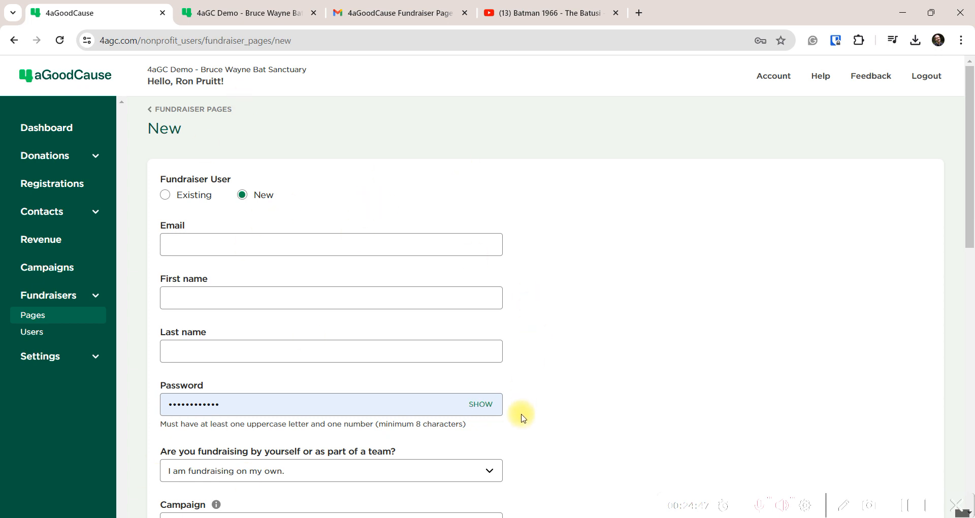
{"action": "left_click", "coordinate": [544, 483]}
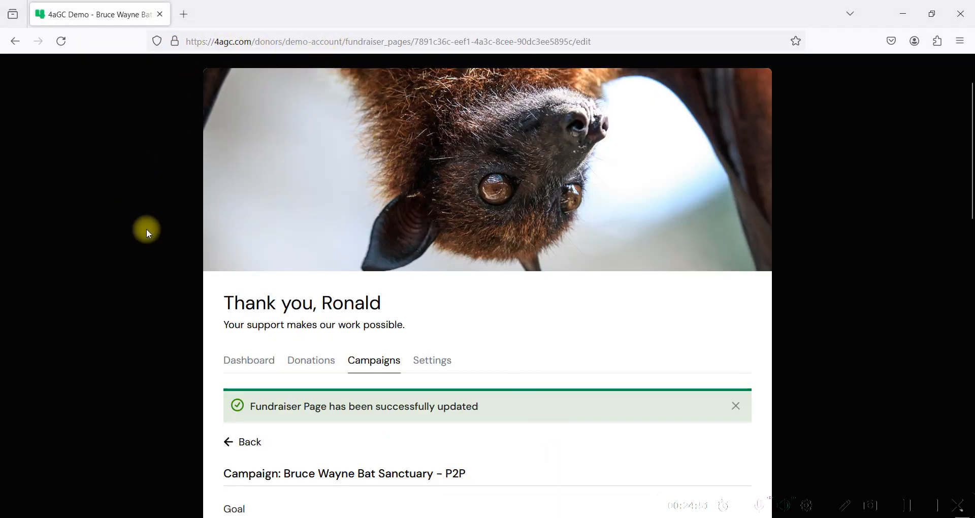
{"action": "mouse_move", "coordinate": [460, 517]}
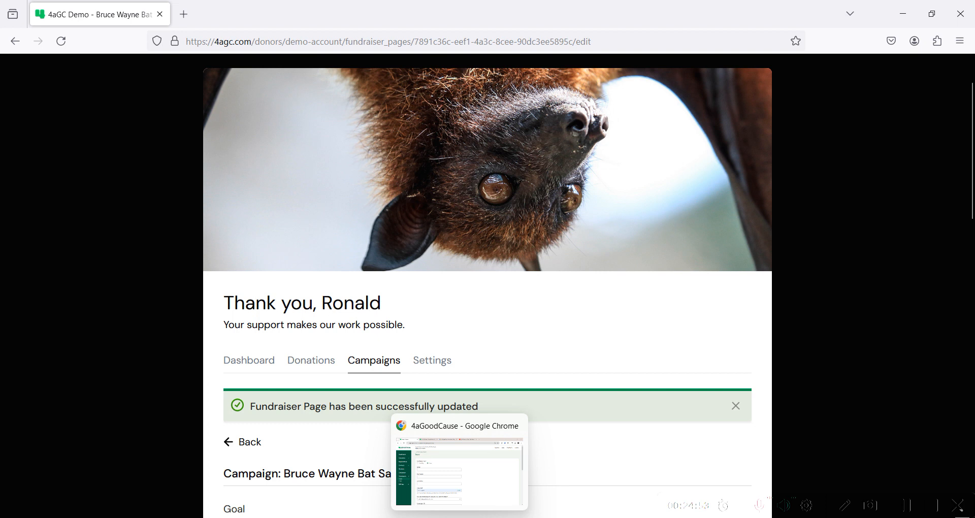
{"action": "left_click", "coordinate": [422, 426]}
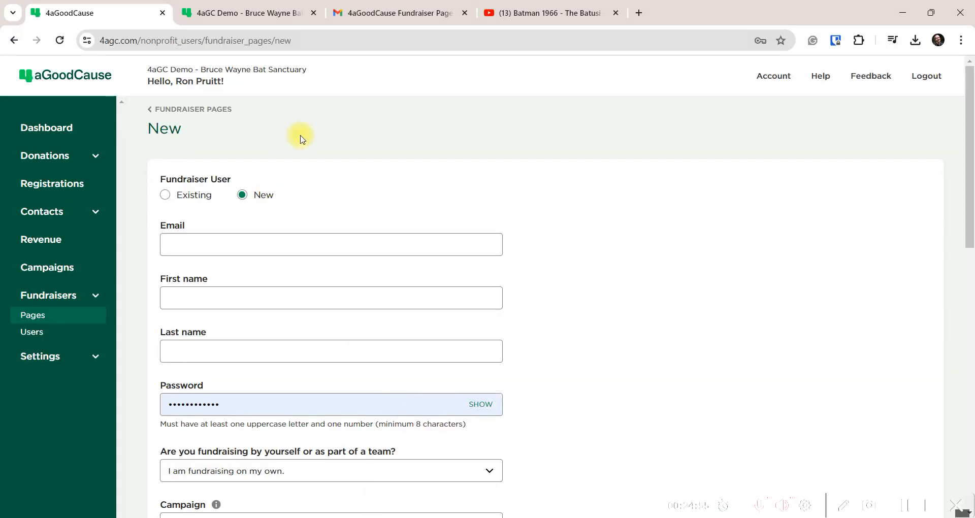
Open the organisation's Account settings in a new tab and scroll through them
{"action": "right_click", "coordinate": [787, 77]}
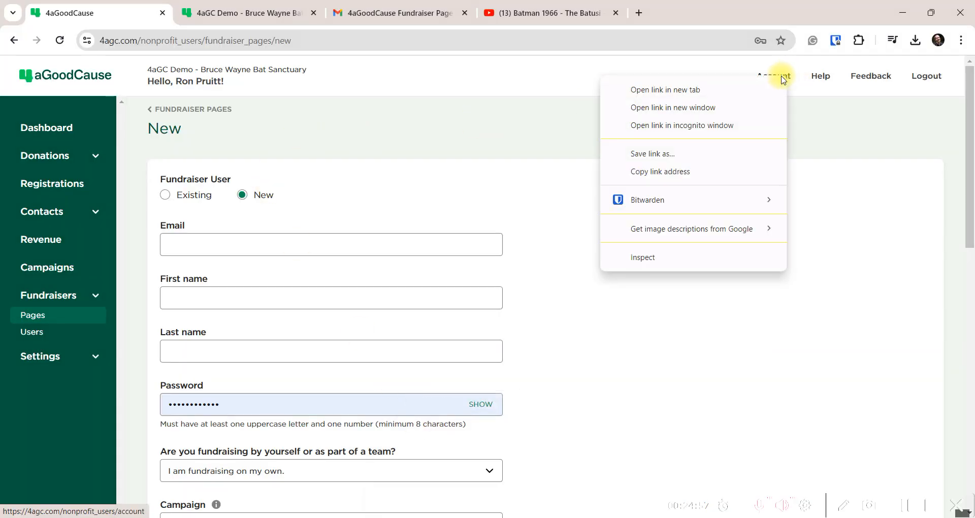
{"action": "left_click", "coordinate": [677, 93]}
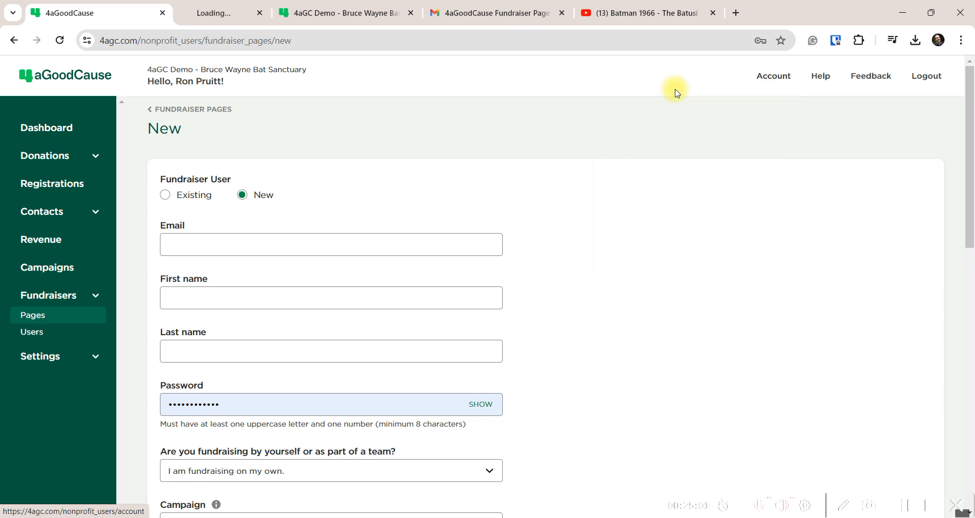
{"action": "left_click", "coordinate": [247, 15]}
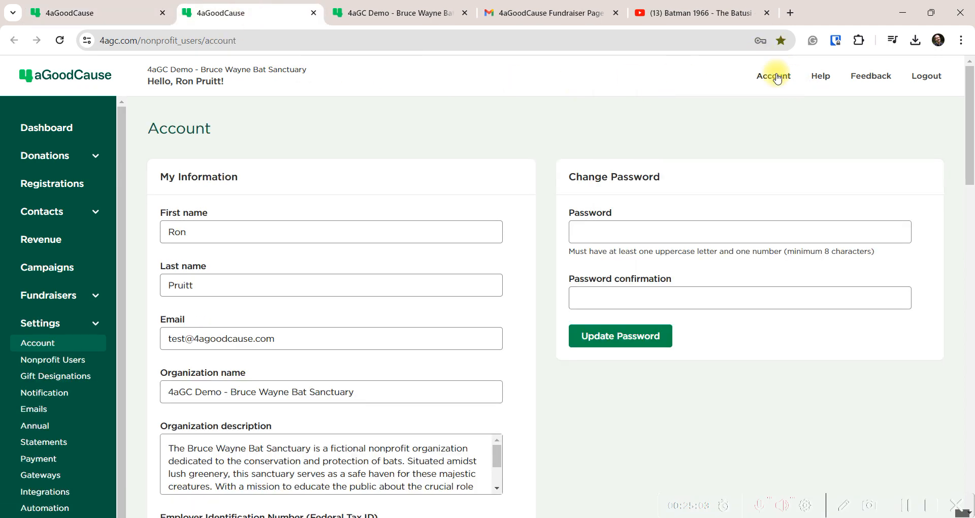
{"action": "scroll", "coordinate": [138, 330], "scroll_direction": "down", "scroll_amount": 15}
{"action": "scroll", "coordinate": [142, 340], "scroll_direction": "down", "scroll_amount": 10}
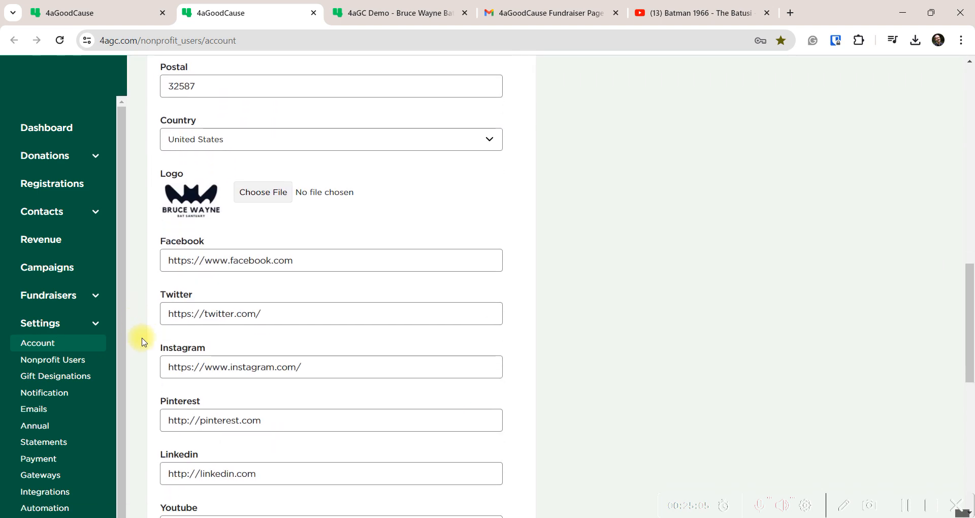
{"action": "scroll", "coordinate": [239, 239], "scroll_direction": "up", "scroll_amount": 2}
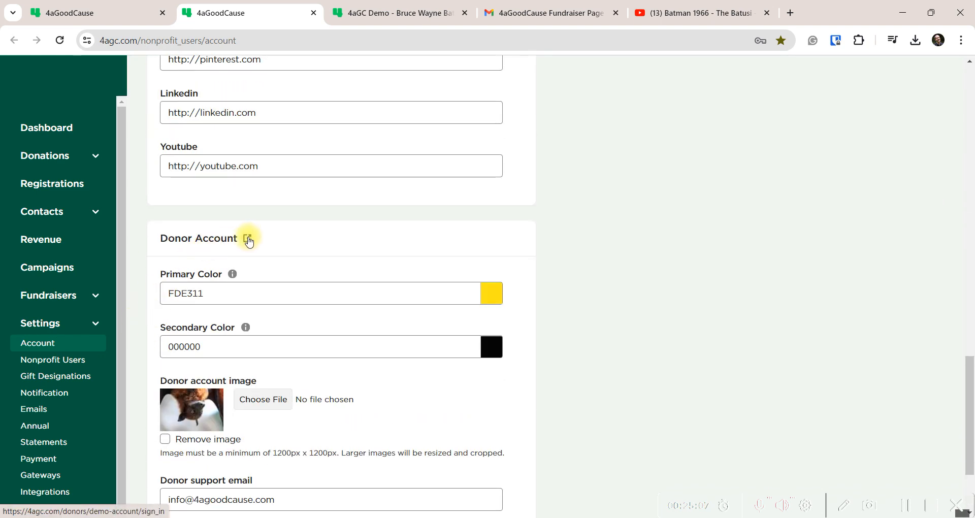
Open the Donor Account dashboard link, close it, and return to the fundraiser form
{"action": "left_click", "coordinate": [248, 239]}
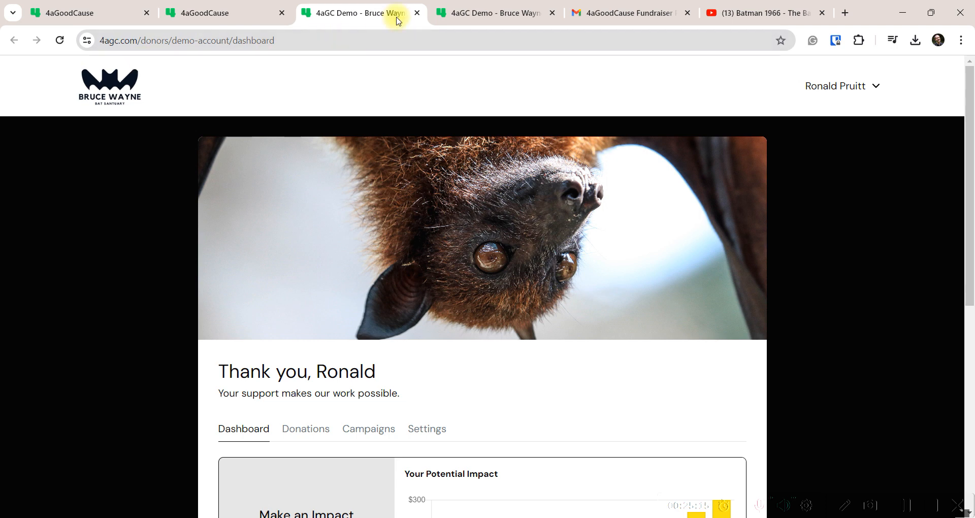
{"action": "left_click", "coordinate": [417, 13]}
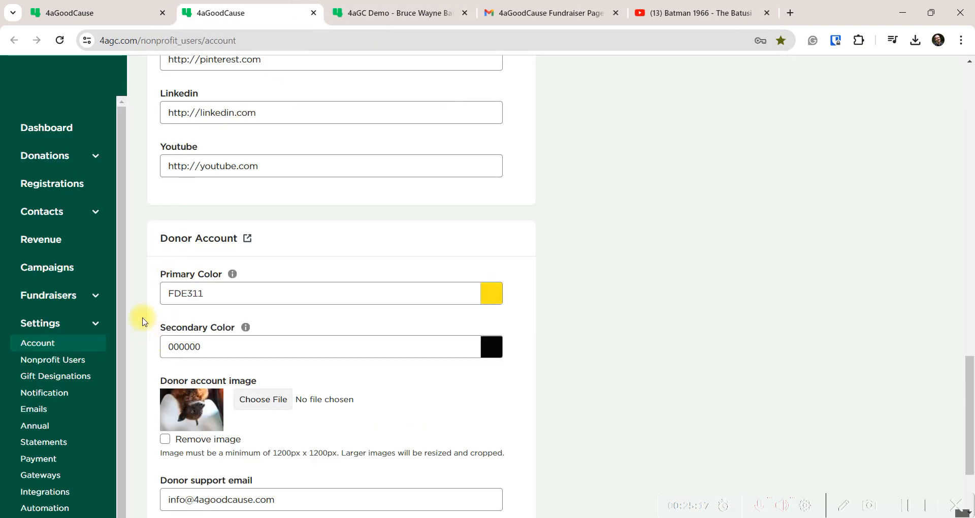
{"action": "left_click", "coordinate": [126, 19]}
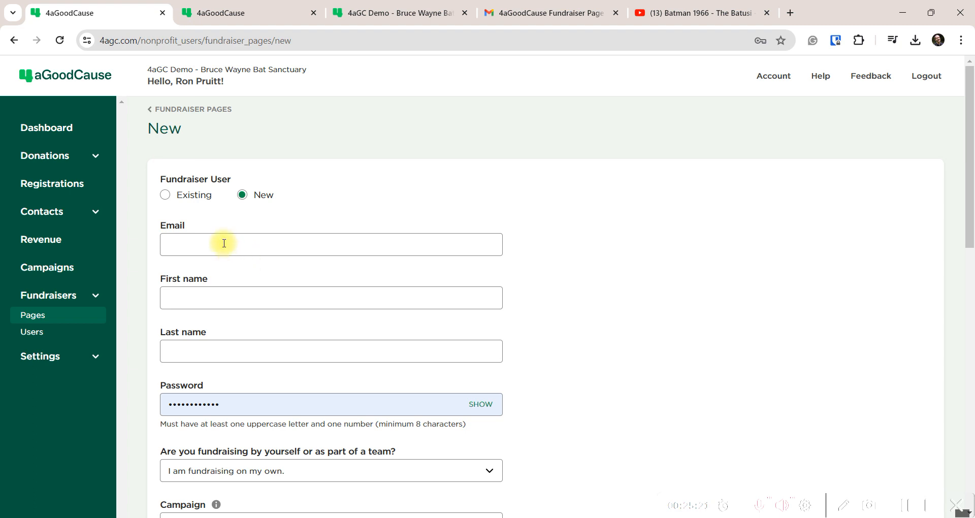
Choose to fundraise on my own for the Bruce Wayne Bat Sanctuary - P2P campaign
{"action": "scroll", "coordinate": [174, 323], "scroll_direction": "down", "scroll_amount": 5}
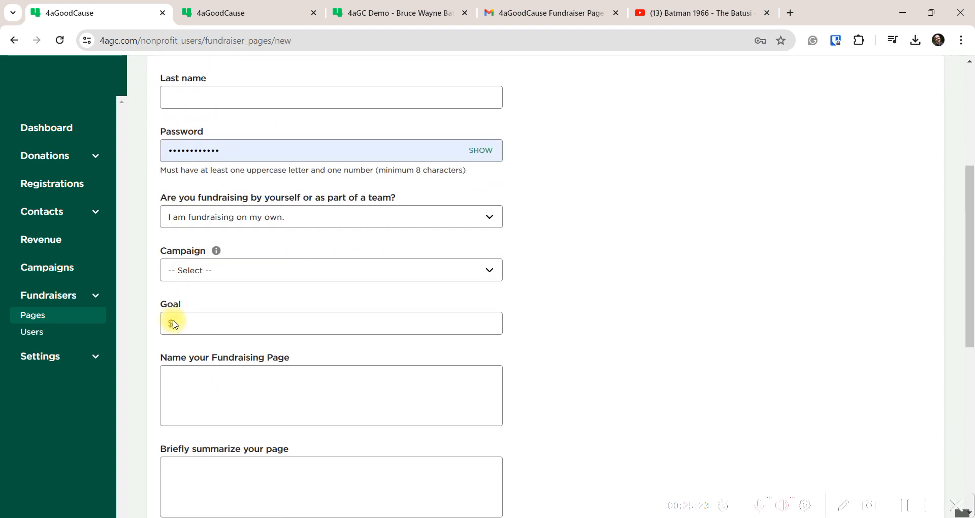
{"action": "scroll", "coordinate": [167, 315], "scroll_direction": "down", "scroll_amount": 1}
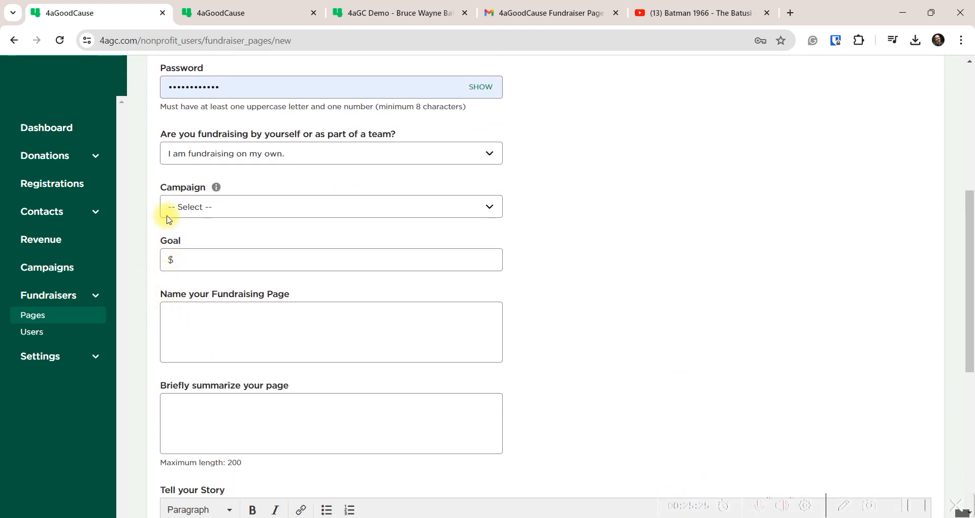
{"action": "left_click", "coordinate": [490, 154]}
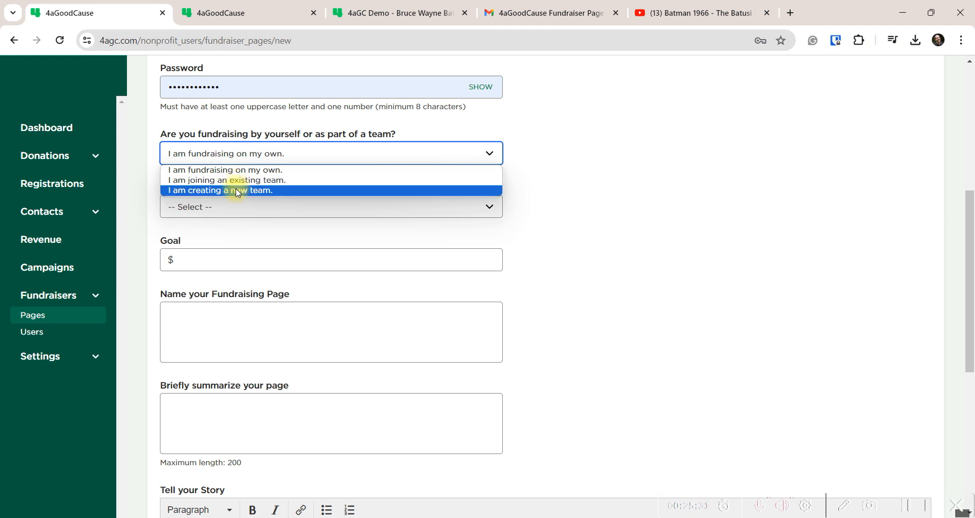
{"action": "left_click", "coordinate": [142, 173]}
{"action": "left_click", "coordinate": [186, 213]}
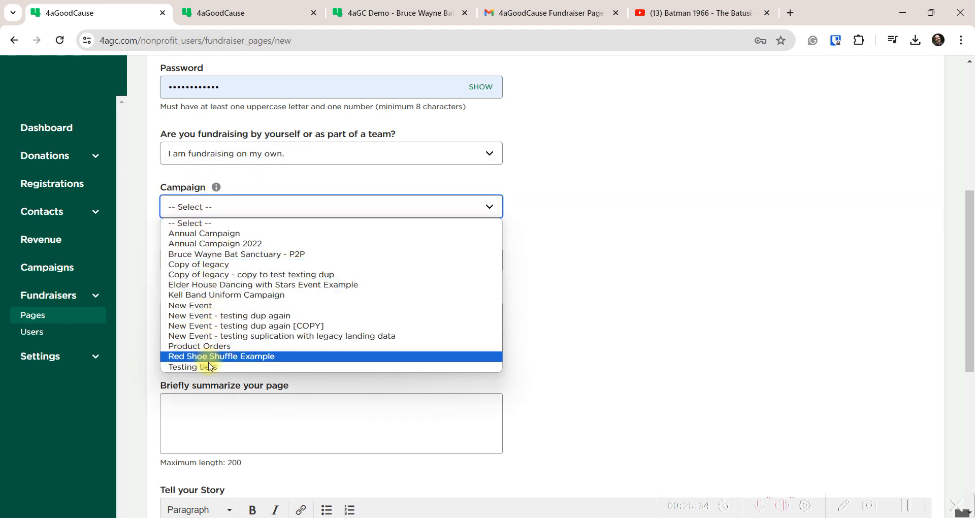
{"action": "left_click", "coordinate": [251, 254]}
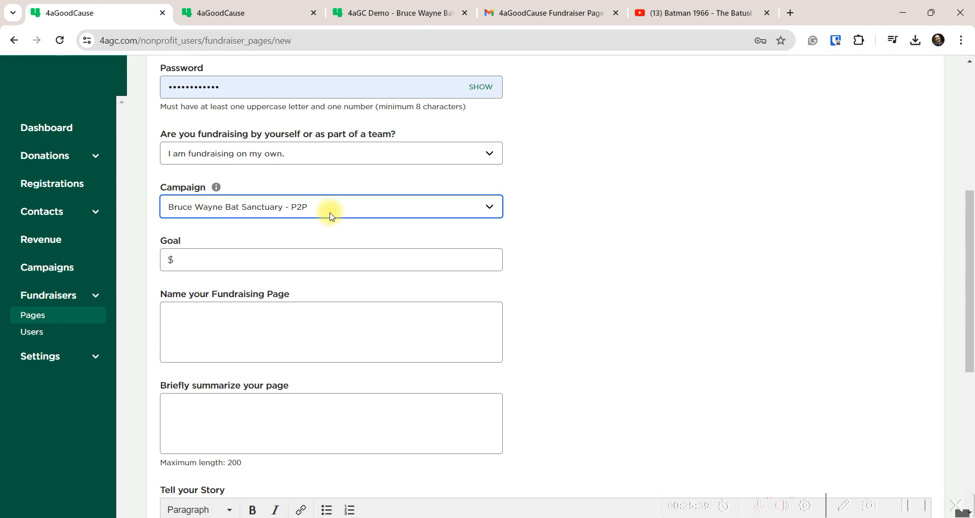
Submit Create Fundraiser Page with Goal, page name and story empty to reveal the required-field errors
{"action": "left_click", "coordinate": [220, 259]}
{"action": "left_click", "coordinate": [186, 325]}
{"action": "scroll", "coordinate": [221, 325], "scroll_direction": "down", "scroll_amount": 4}
{"action": "left_click", "coordinate": [211, 246]}
{"action": "scroll", "coordinate": [211, 245], "scroll_direction": "down", "scroll_amount": 3}
{"action": "left_click", "coordinate": [209, 259]}
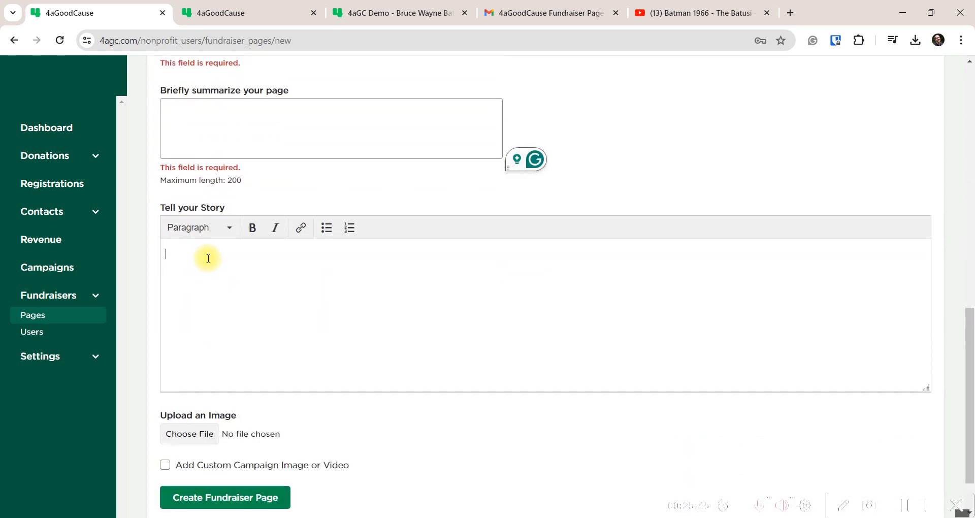
{"action": "scroll", "coordinate": [208, 259], "scroll_direction": "down", "scroll_amount": 2}
{"action": "left_click", "coordinate": [222, 440]}
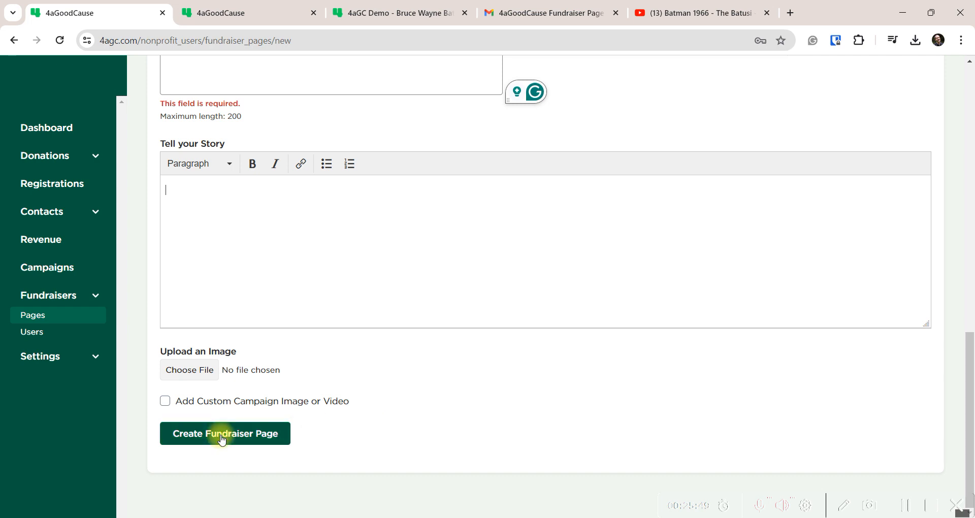
{"action": "scroll", "coordinate": [154, 345], "scroll_direction": "up", "scroll_amount": 11}
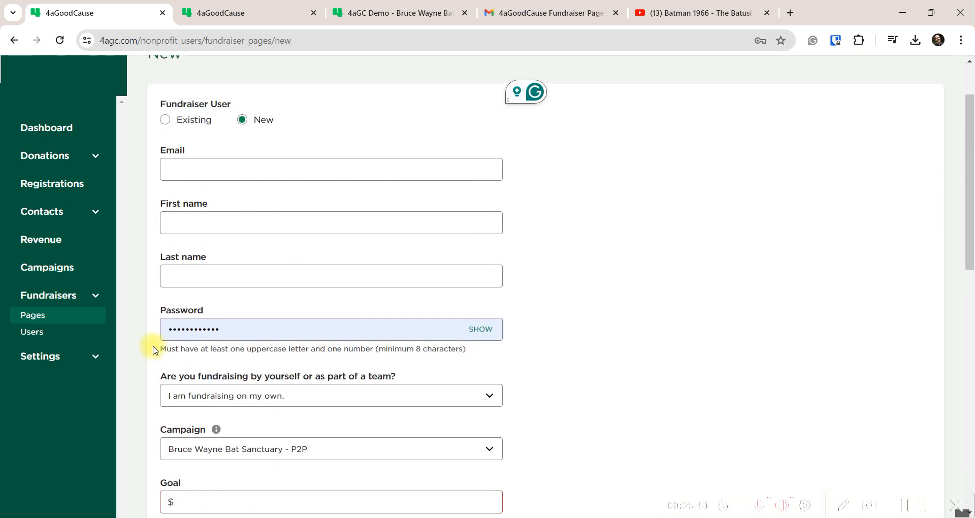
{"action": "scroll", "coordinate": [153, 351], "scroll_direction": "up", "scroll_amount": 2}
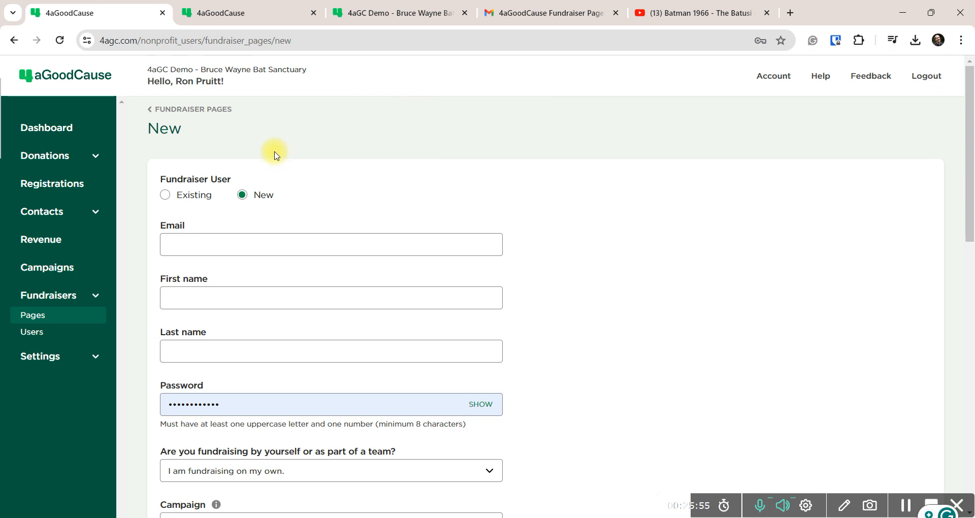
Enter the new fundraiser's email address, first name and last name
{"action": "left_click", "coordinate": [194, 253]}
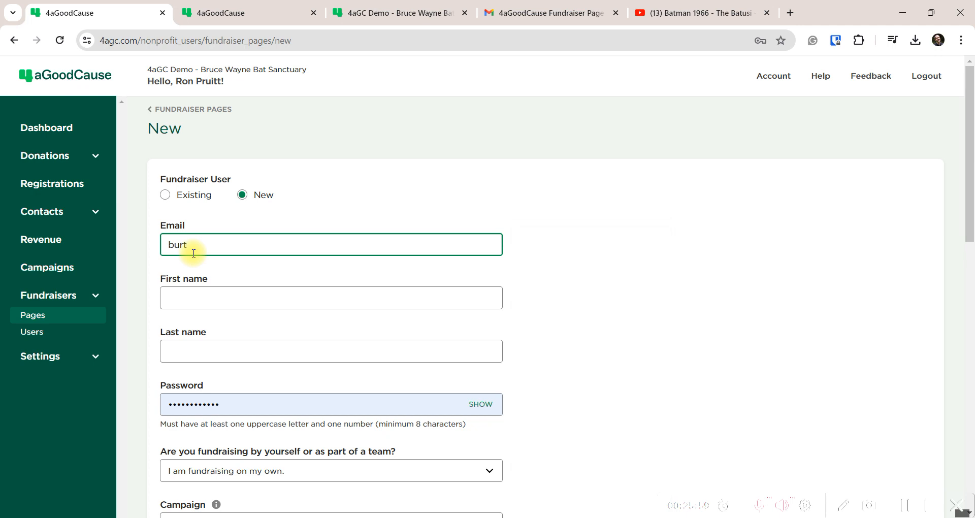
{"action": "key", "text": "Tab"}
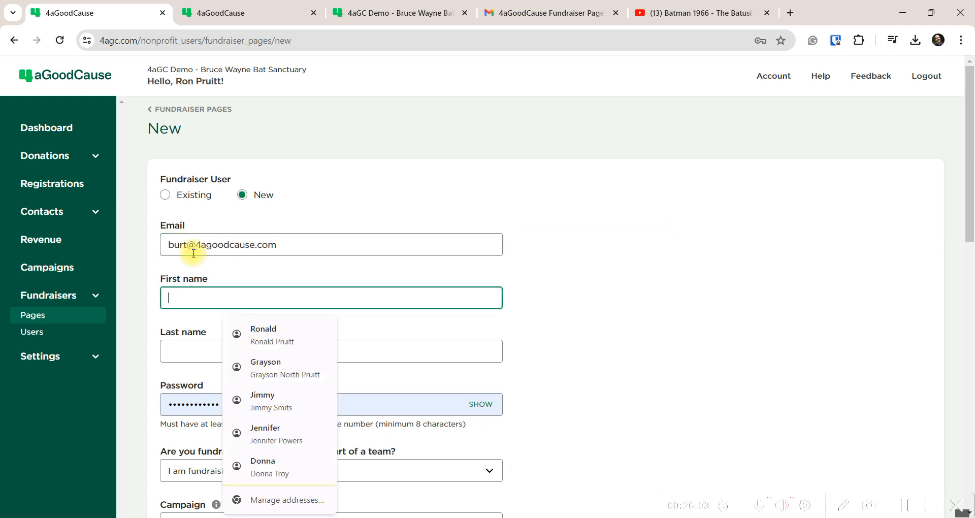
{"action": "type", "text": "B"}
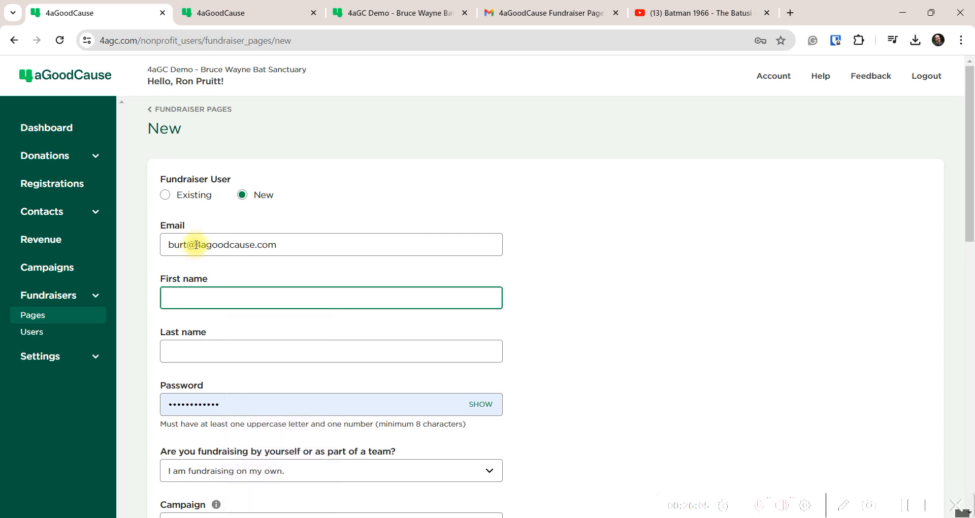
{"action": "double_click", "coordinate": [191, 245]}
{"action": "key", "text": "BackSpace"}
{"action": "type", "text": "Grayson"}
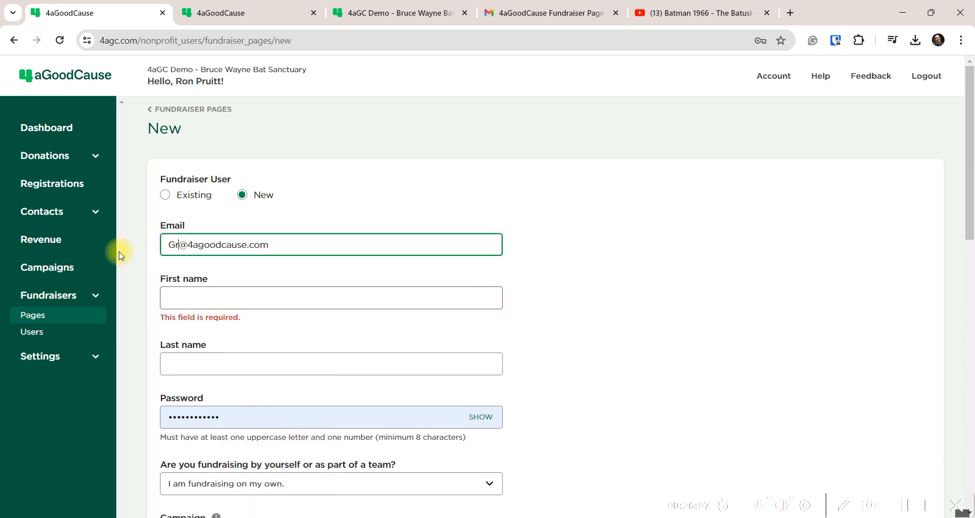
{"action": "key", "text": "Tab"}
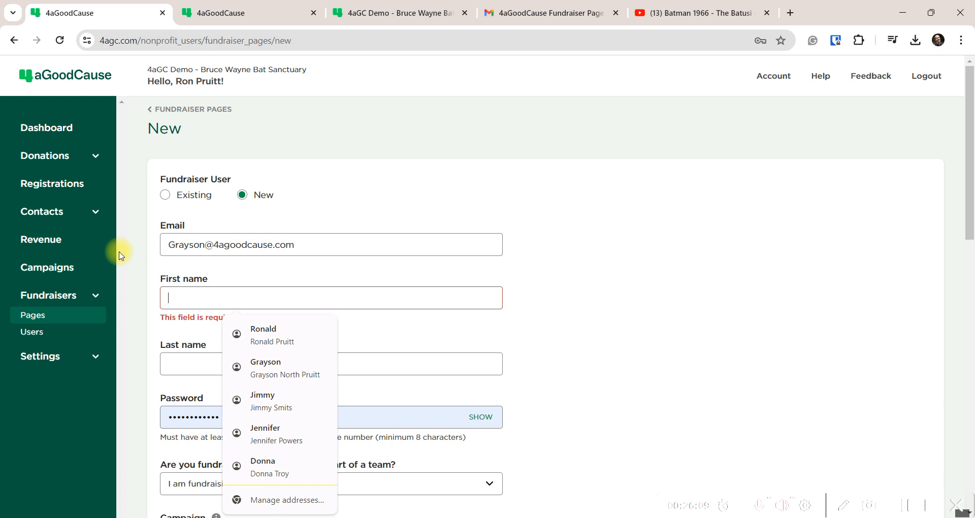
{"action": "type", "text": "Dick"}
{"action": "key", "text": "Tab"}
{"action": "type", "text": "Gra"}
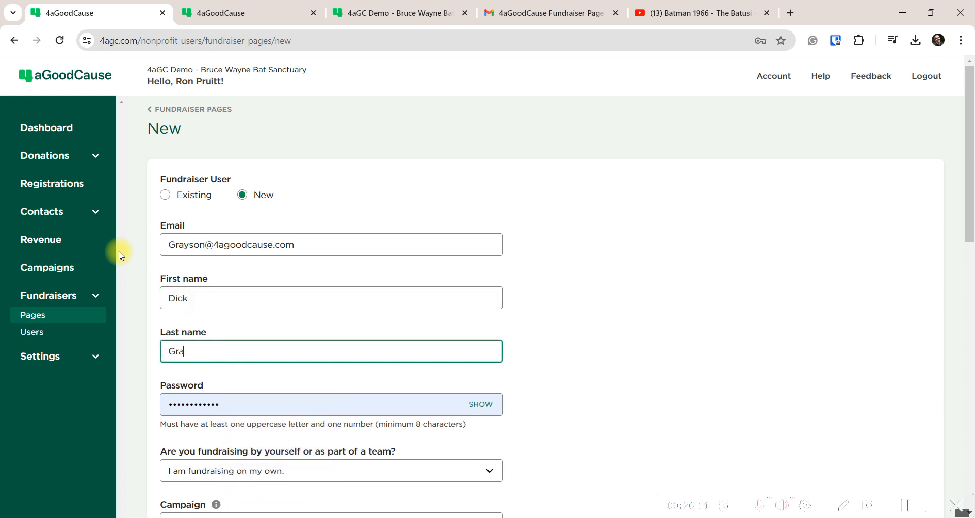
{"action": "type", "text": "yson"}
Replace the prefilled password with a new one
{"action": "scroll", "coordinate": [132, 247], "scroll_direction": "down", "scroll_amount": 4}
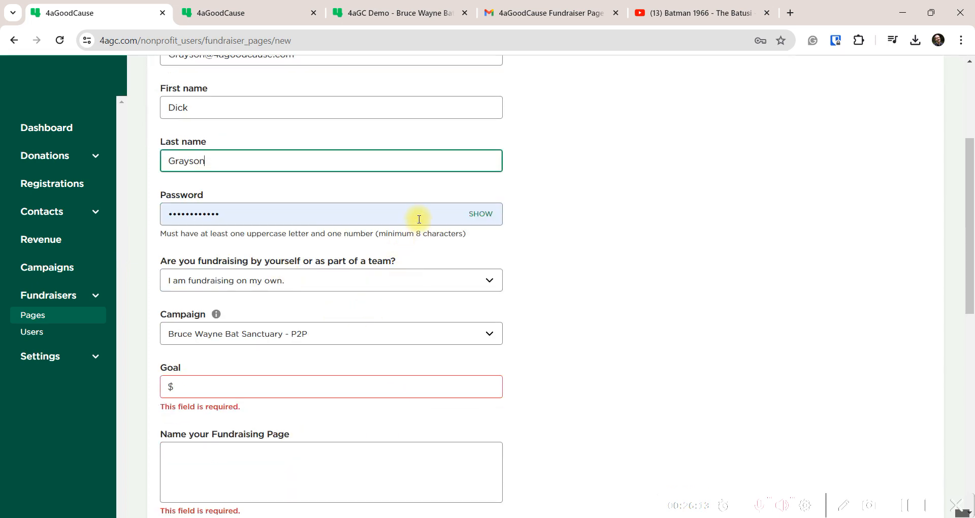
{"action": "key", "text": "Tab"}
{"action": "left_click_drag", "start_coordinate": [71, 218], "coordinate": [59, 222]}
{"action": "key", "text": "BackSpace"}
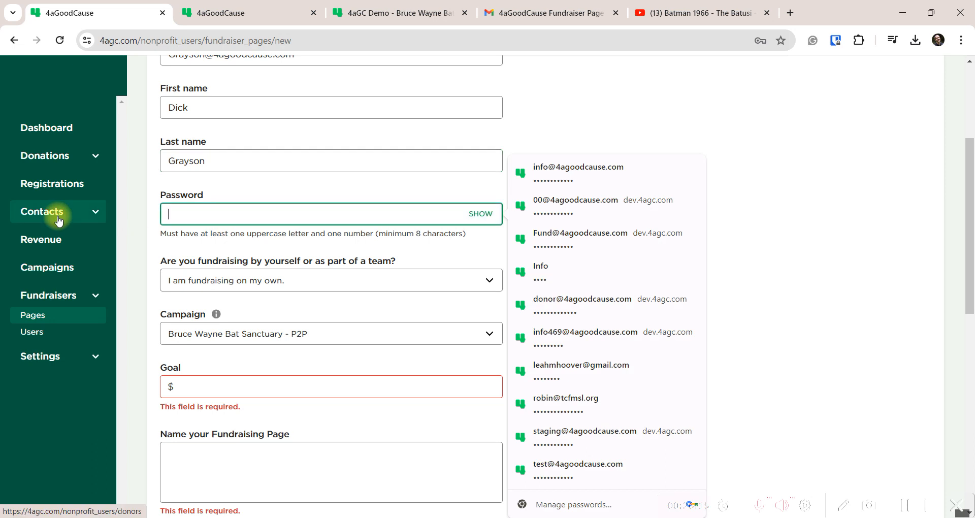
{"action": "type", "text": "•••"}
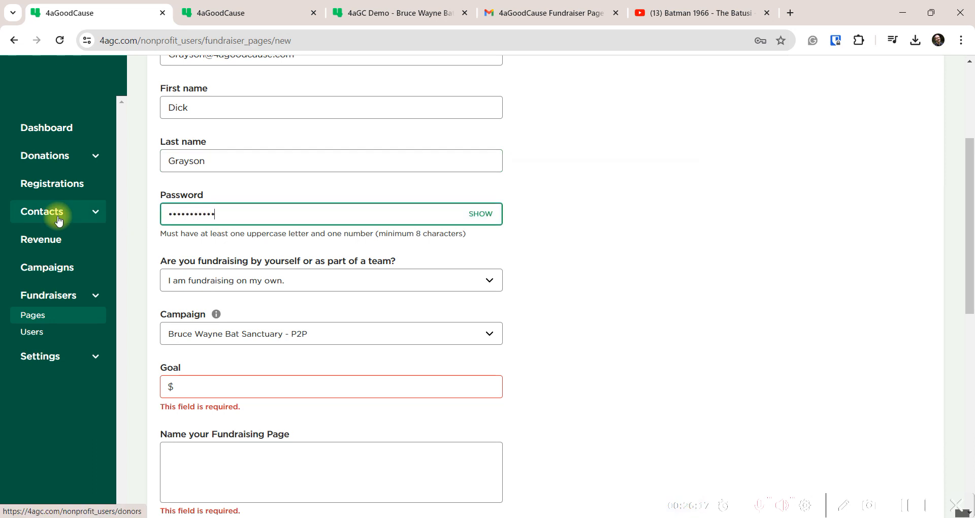
Set the goal to $500 and name the fundraising page after the fundraiser
{"action": "scroll", "coordinate": [236, 274], "scroll_direction": "down", "scroll_amount": 1}
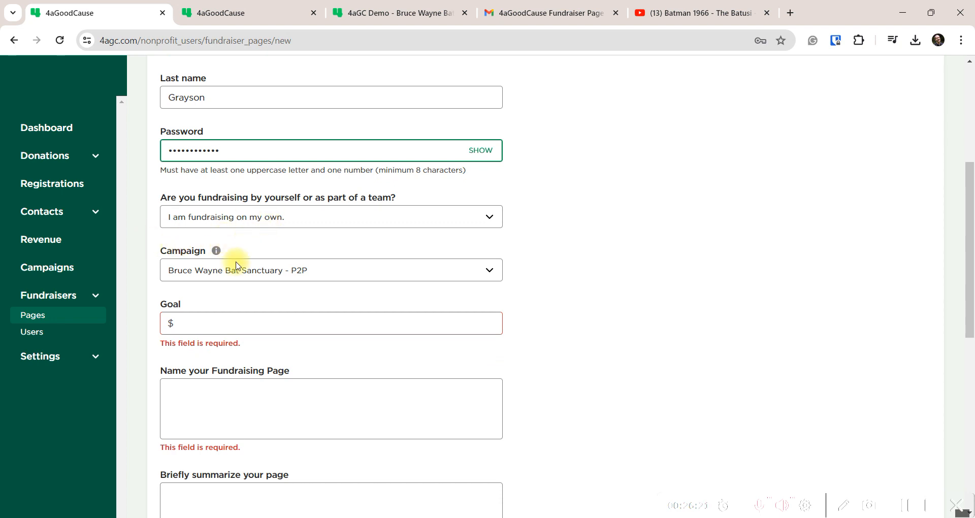
{"action": "left_click", "coordinate": [200, 330]}
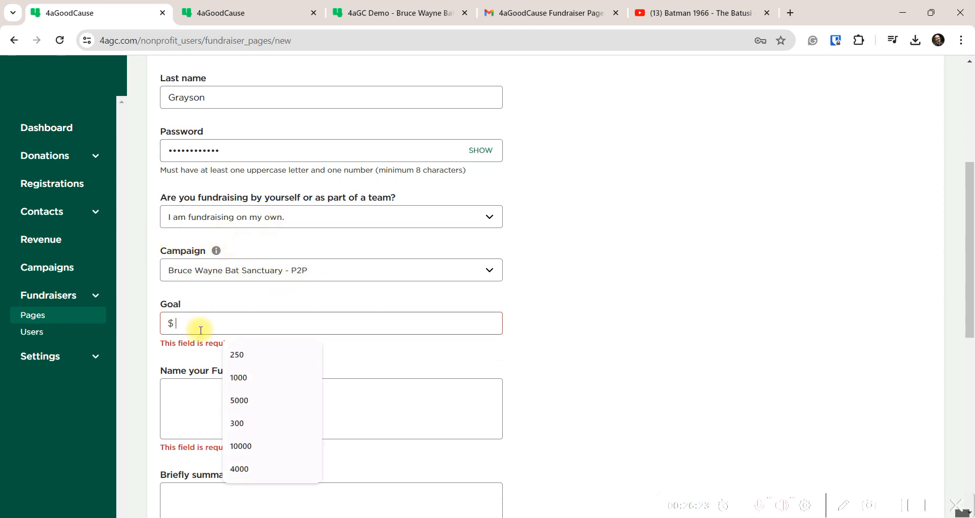
{"action": "type", "text": "500"}
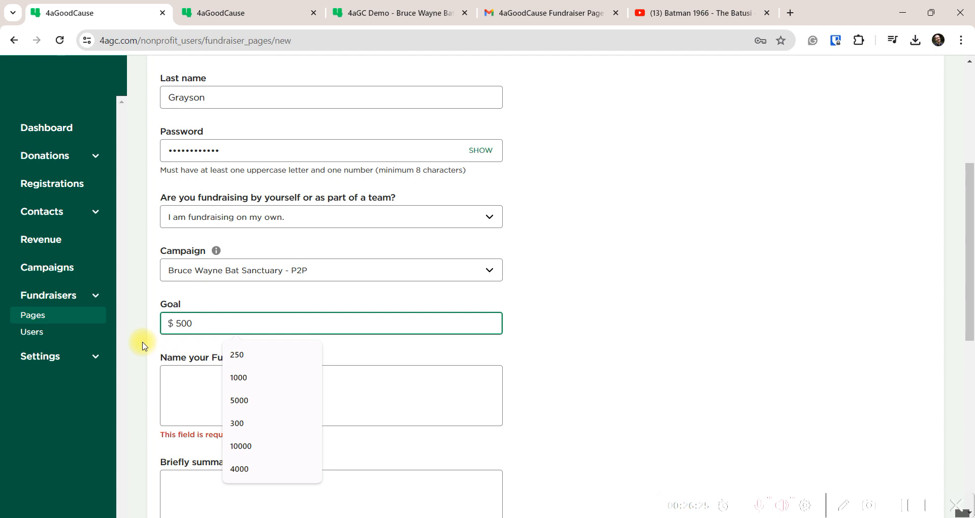
{"action": "left_click", "coordinate": [164, 355]}
{"action": "scroll", "coordinate": [203, 318], "scroll_direction": "down", "scroll_amount": 1}
{"action": "left_click", "coordinate": [203, 318]}
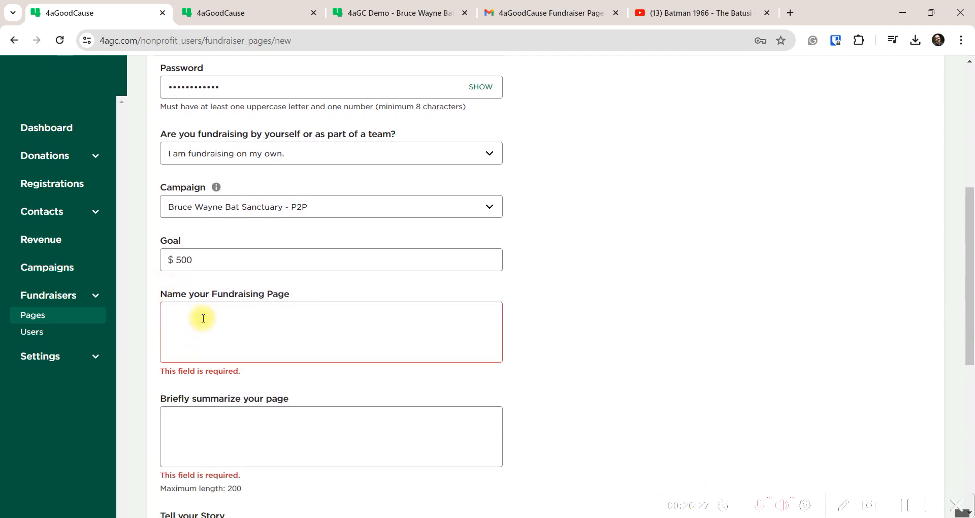
{"action": "type", "text": "Dick Grayson's Page"}
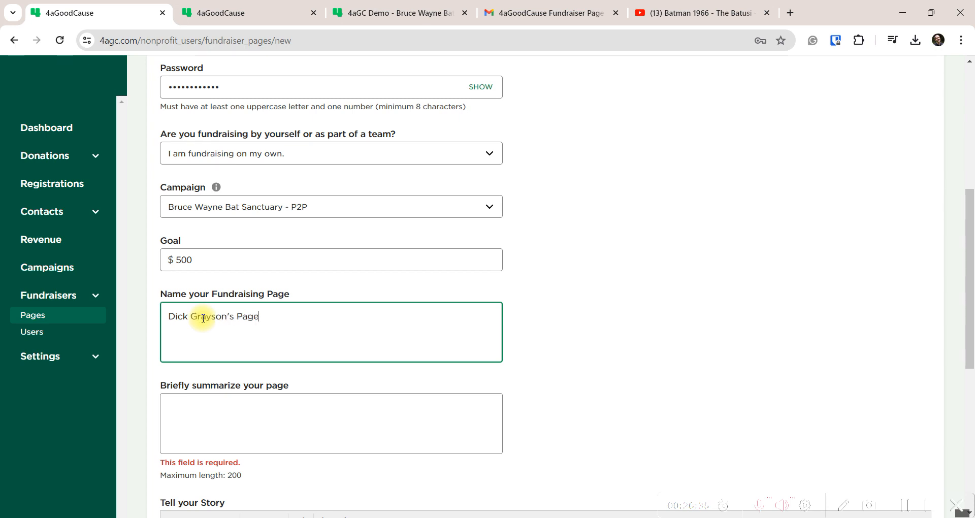
{"action": "scroll", "coordinate": [203, 318], "scroll_direction": "down", "scroll_amount": 4}
{"action": "left_click", "coordinate": [213, 227]}
Enter the summary "I am raising money for bats!", correcting the typo in raising
{"action": "type", "text": "I"}
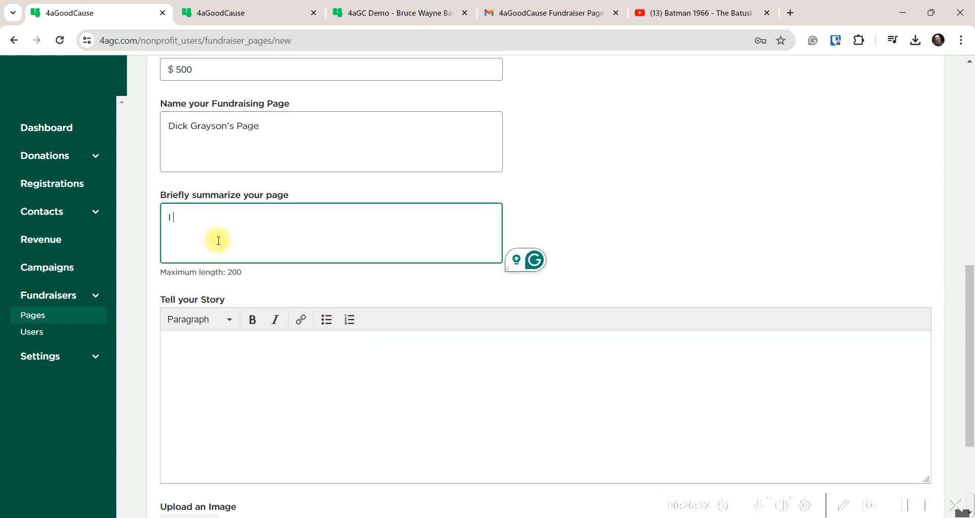
{"action": "type", "text": " am raisi g money fo"}
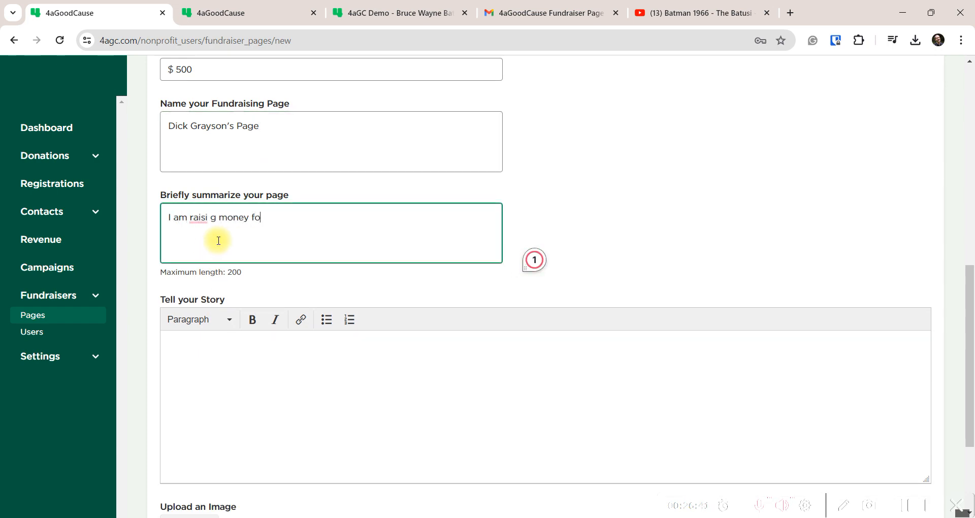
{"action": "type", "text": "r bats!"}
{"action": "key", "text": "Left"}
{"action": "key", "text": "Left"}
{"action": "key", "text": "Left"}
{"action": "key", "text": "Left"}
{"action": "key", "text": "Left"}
{"action": "key", "text": "Left"}
{"action": "key", "text": "Left"}
{"action": "key", "text": "Left"}
{"action": "key", "text": "BackSpace"}
{"action": "type", "text": "n"}
Copy the story from the existing Bruce Wayne fundraiser page and paste it into Tell your Story
{"action": "left_click", "coordinate": [208, 358]}
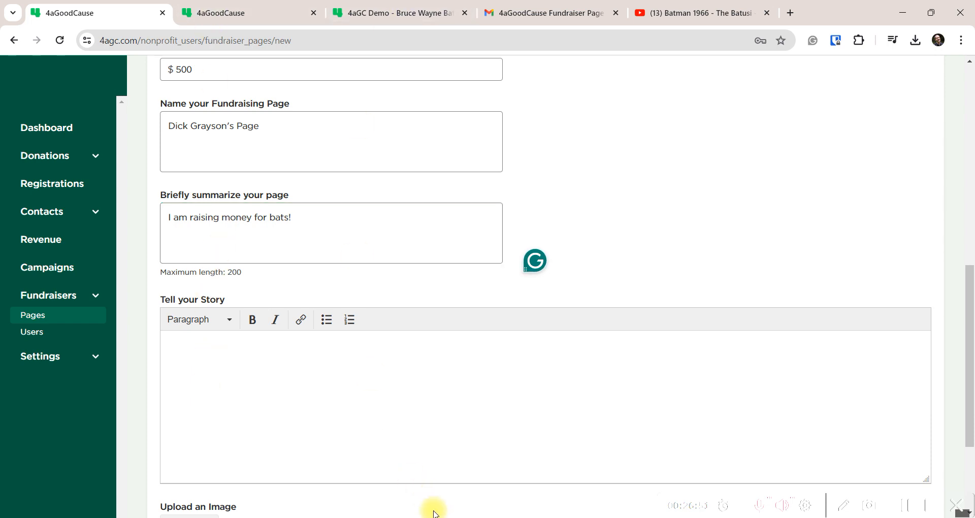
{"action": "left_click", "coordinate": [388, 450]}
{"action": "scroll", "coordinate": [193, 335], "scroll_direction": "down", "scroll_amount": 8}
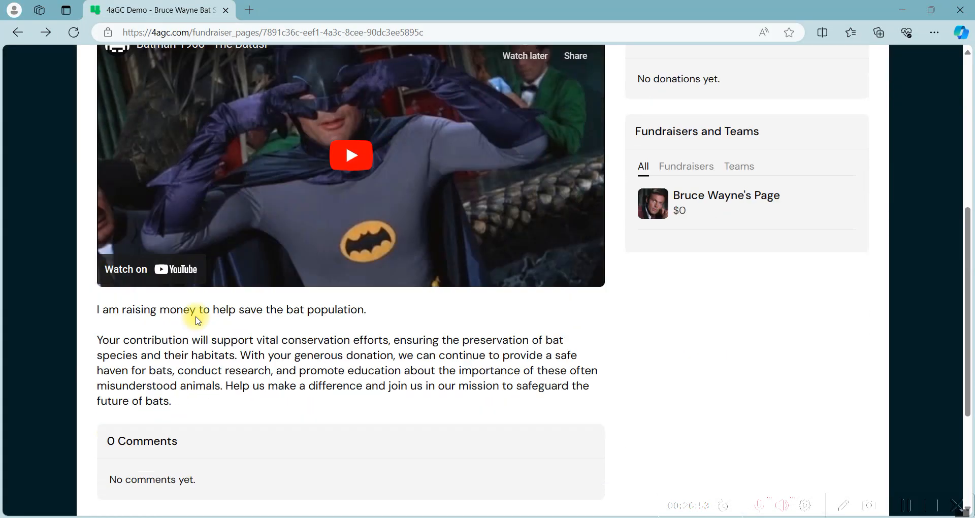
{"action": "mouse_move", "coordinate": [97, 218]}
{"action": "left_mouse_down"}
{"action": "mouse_move", "coordinate": [191, 320]}
{"action": "mouse_move", "coordinate": [105, 251]}
{"action": "mouse_move", "coordinate": [91, 218]}
{"action": "mouse_move", "coordinate": [99, 226]}
{"action": "left_mouse_up"}
{"action": "key", "text": "ctrl+c"}
{"action": "mouse_move", "coordinate": [404, 517]}
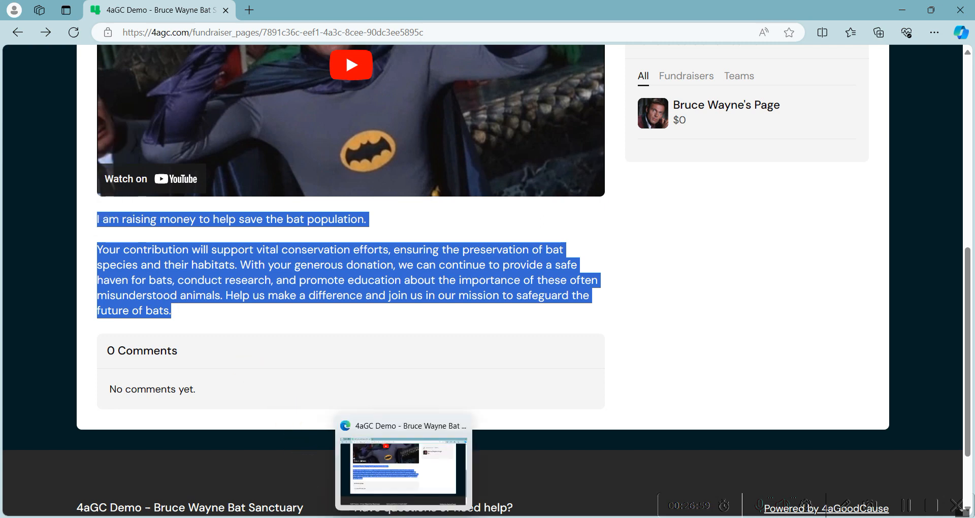
{"action": "mouse_move", "coordinate": [455, 517]}
{"action": "left_click", "coordinate": [438, 433]}
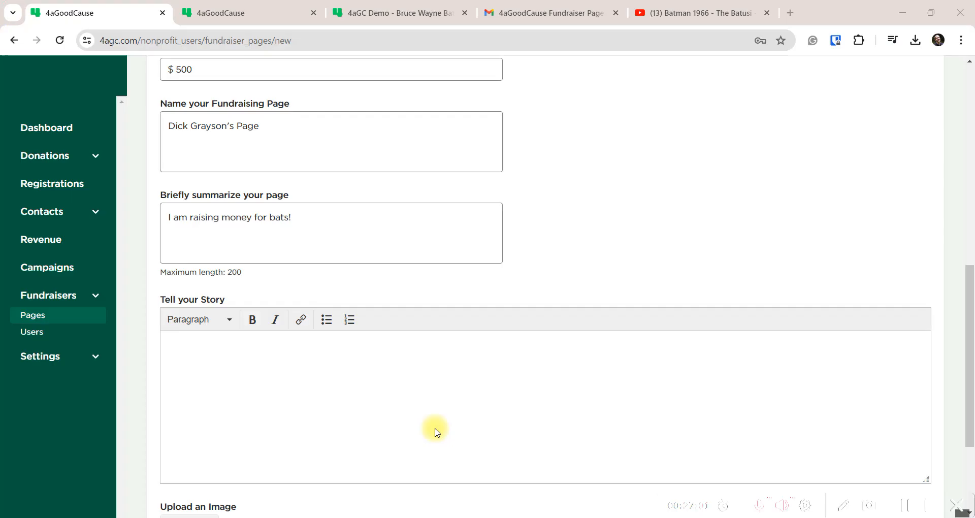
{"action": "key", "text": "ctrl+v"}
{"action": "scroll", "coordinate": [261, 379], "scroll_direction": "down", "scroll_amount": 3}
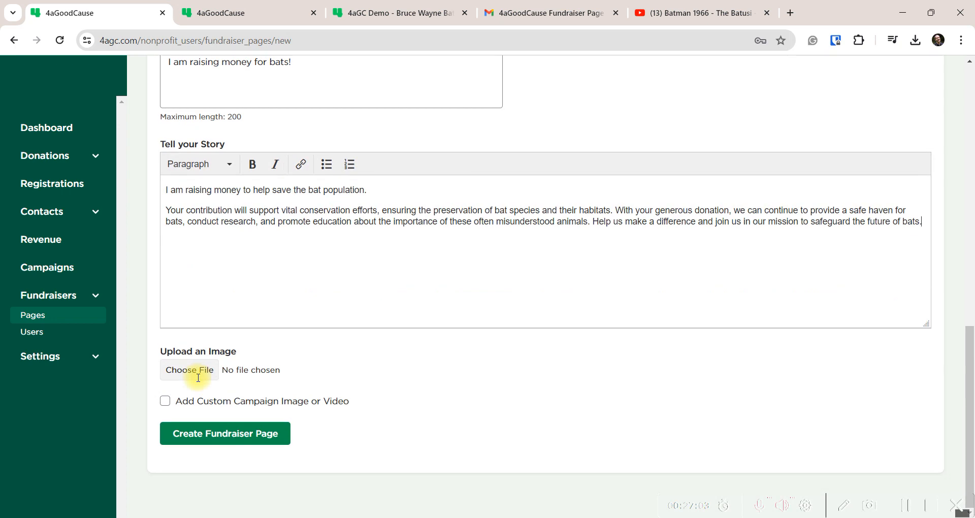
Upload the portrait photo as the page image and create the fundraiser page
{"action": "left_click", "coordinate": [183, 374]}
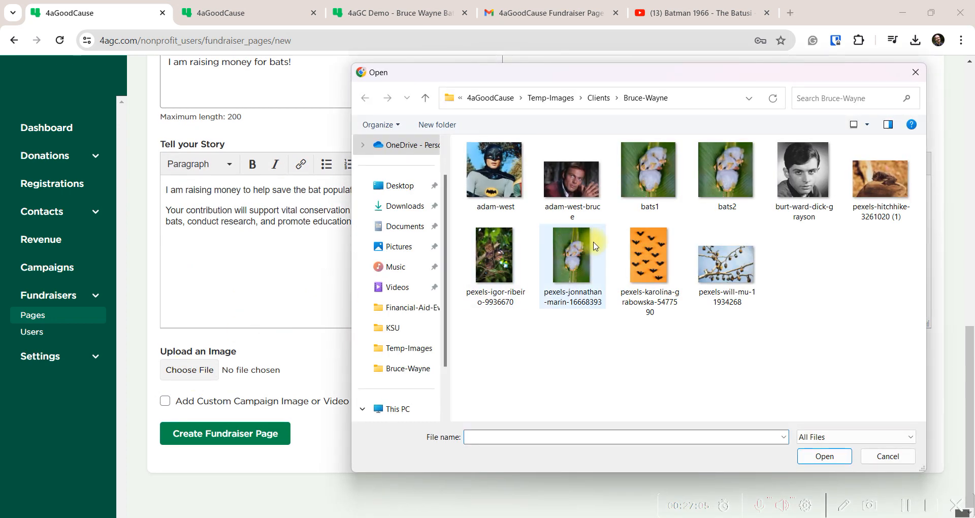
{"action": "double_click", "coordinate": [795, 181]}
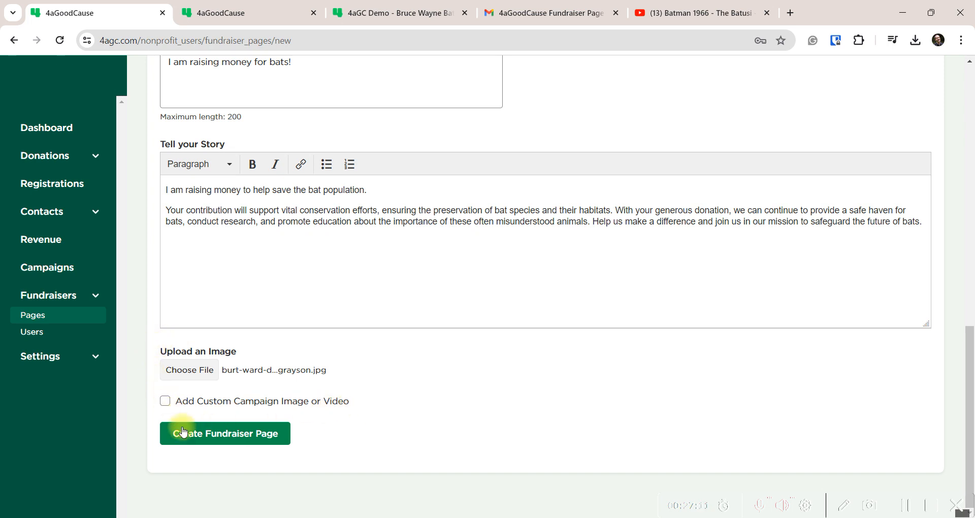
{"action": "left_click", "coordinate": [237, 438]}
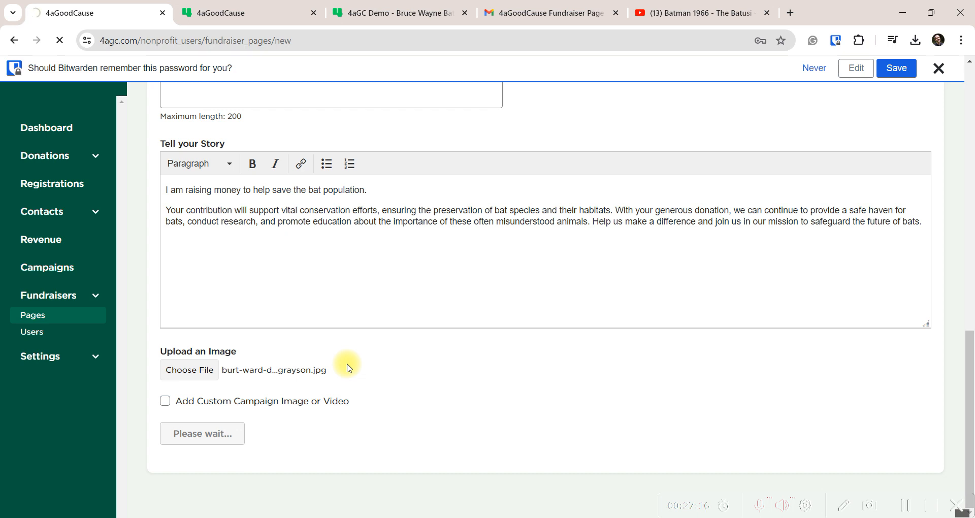
{"action": "left_click", "coordinate": [941, 72]}
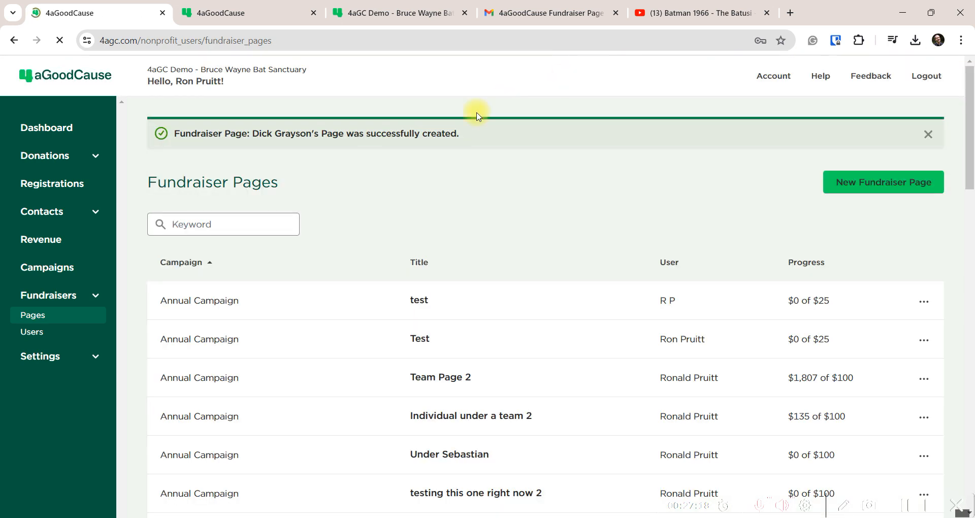
Filter the fundraiser pages list by the keyword 'gray'
{"action": "left_click", "coordinate": [193, 224]}
{"action": "type", "text": "grat"}
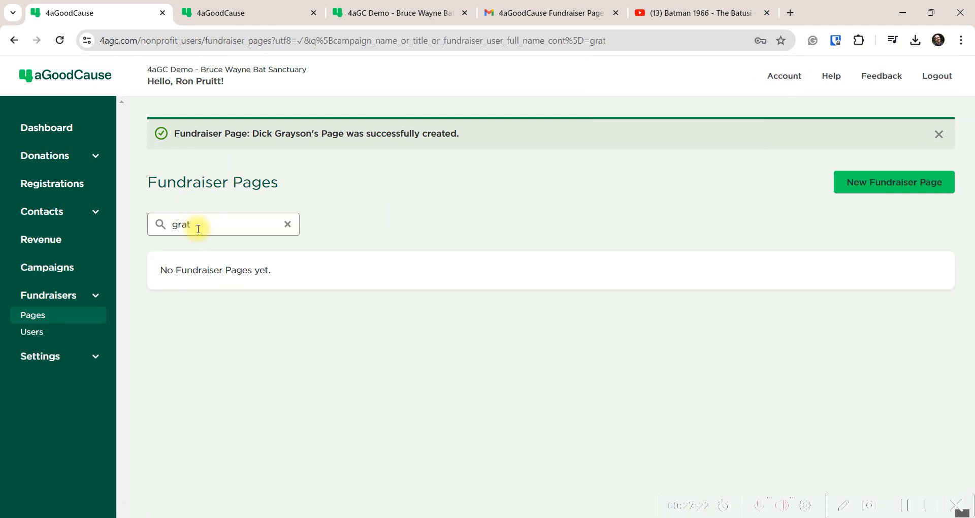
{"action": "key", "text": "BackSpace"}
{"action": "type", "text": "y"}
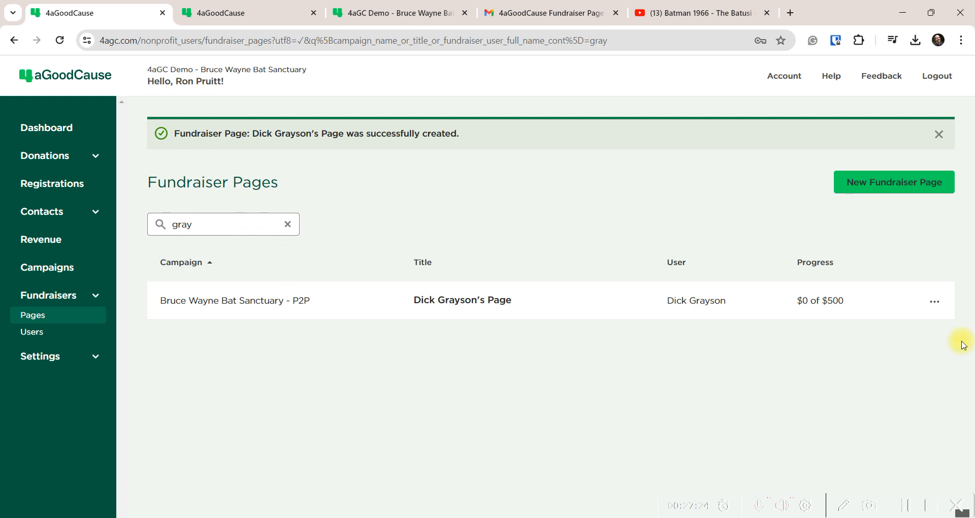
{"action": "left_click", "coordinate": [933, 300]}
View the new fundraiser page publicly, then open the Support Bats in Gotham landing page
{"action": "left_click", "coordinate": [867, 340]}
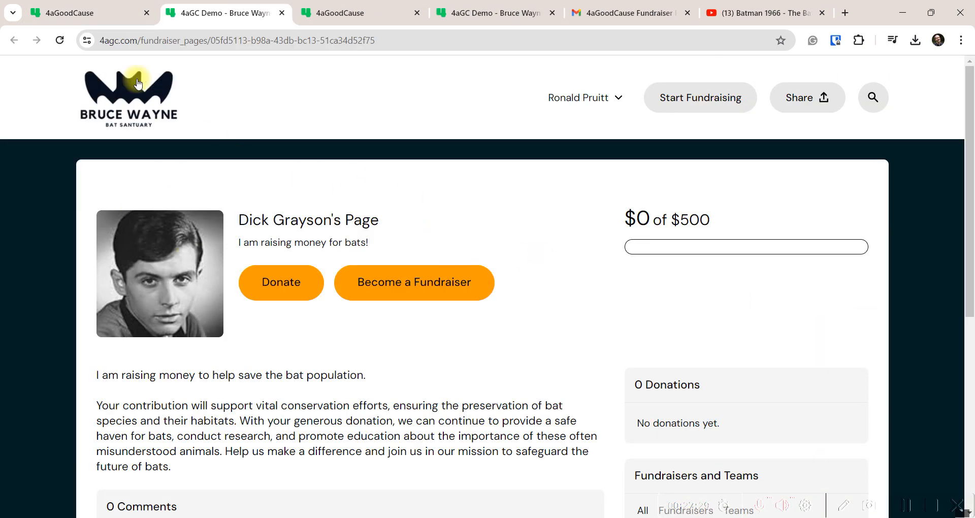
{"action": "left_click", "coordinate": [406, 34]}
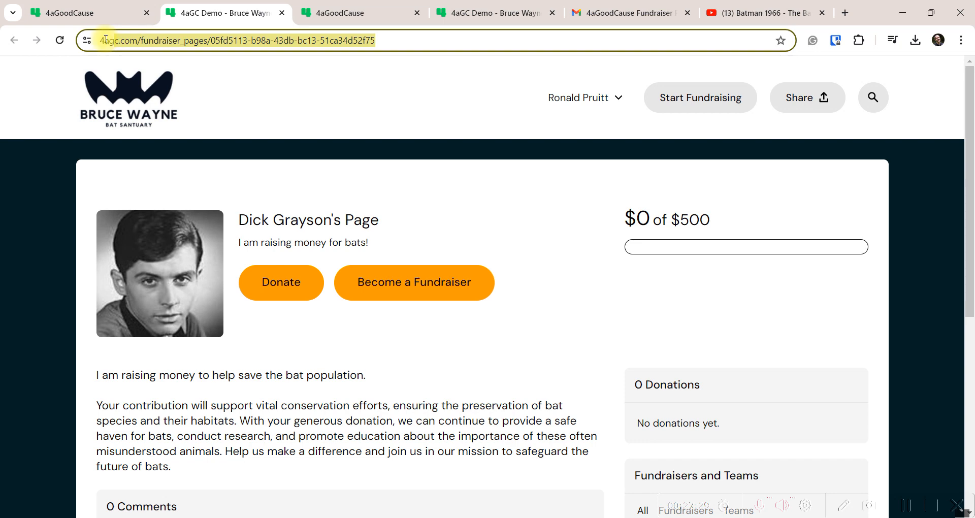
{"action": "left_click", "coordinate": [416, 213]}
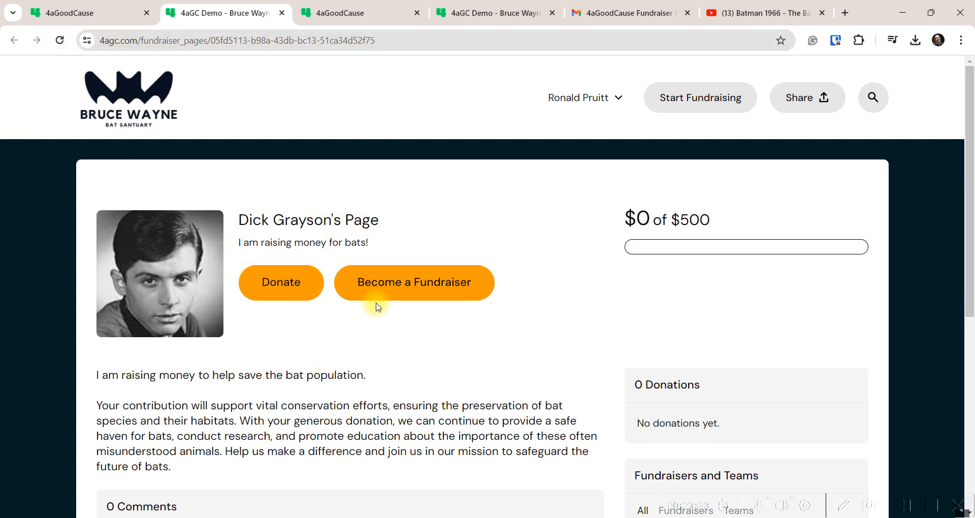
{"action": "scroll", "coordinate": [331, 407], "scroll_direction": "down", "scroll_amount": 4}
{"action": "scroll", "coordinate": [364, 286], "scroll_direction": "up", "scroll_amount": 4}
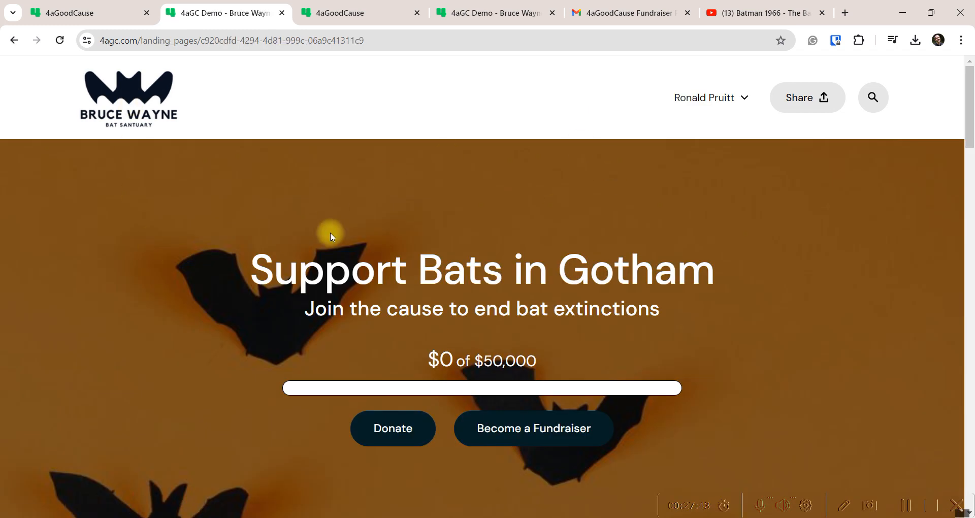
Scroll the Support Bats in Gotham landing page and go to its All Supporters page
{"action": "scroll", "coordinate": [330, 234], "scroll_direction": "down", "scroll_amount": 10}
{"action": "scroll", "coordinate": [313, 239], "scroll_direction": "down", "scroll_amount": 15}
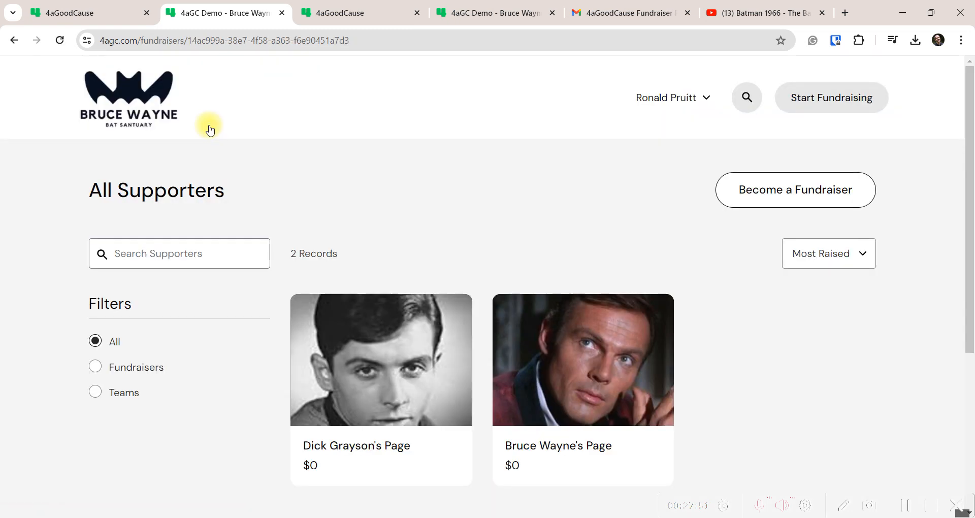
{"action": "scroll", "coordinate": [344, 339], "scroll_direction": "down", "scroll_amount": 5}
{"action": "scroll", "coordinate": [455, 348], "scroll_direction": "up", "scroll_amount": 5}
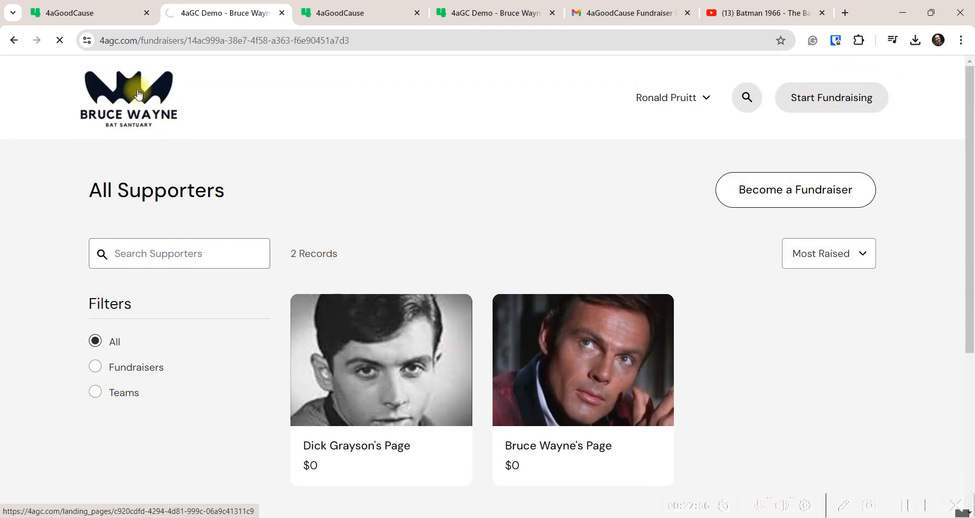
{"action": "scroll", "coordinate": [285, 357], "scroll_direction": "down", "scroll_amount": 8}
{"action": "scroll", "coordinate": [316, 331], "scroll_direction": "down", "scroll_amount": 15}
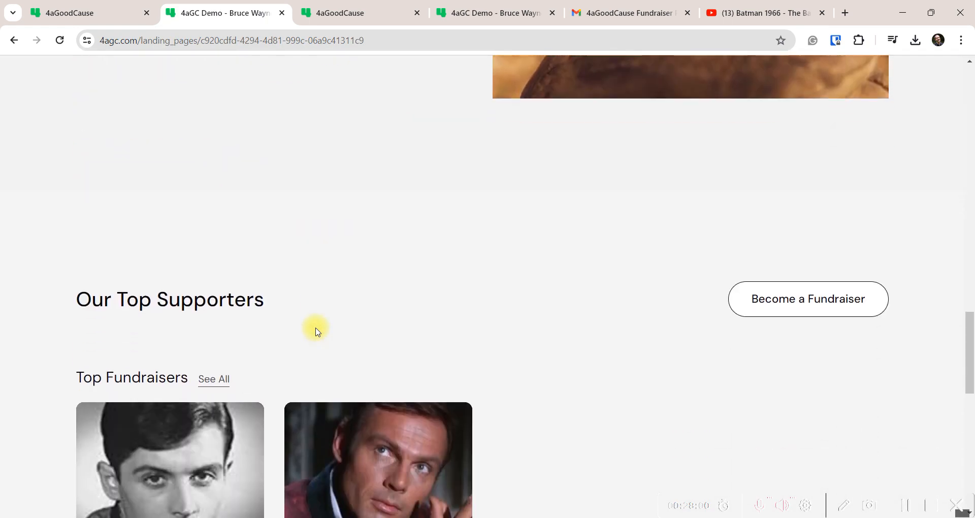
{"action": "scroll", "coordinate": [316, 331], "scroll_direction": "down", "scroll_amount": 3}
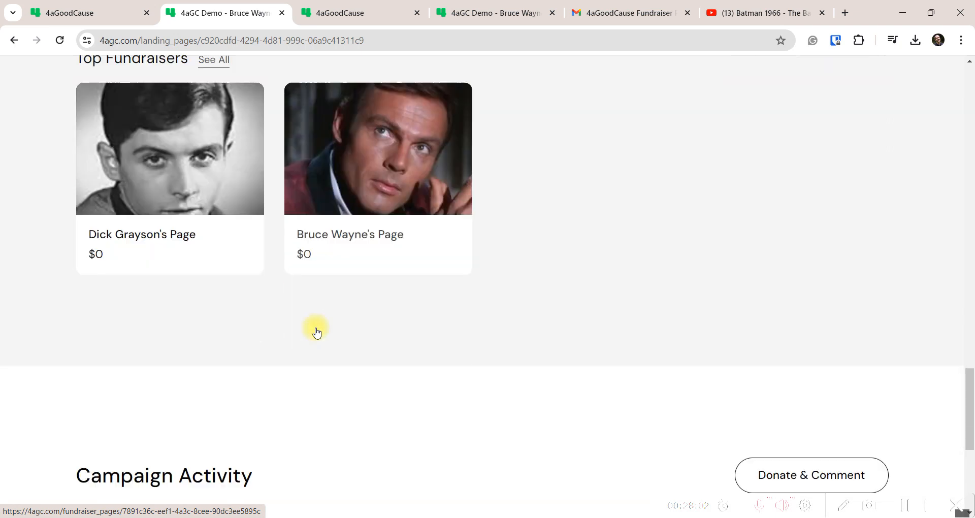
{"action": "scroll", "coordinate": [316, 331], "scroll_direction": "down", "scroll_amount": 5}
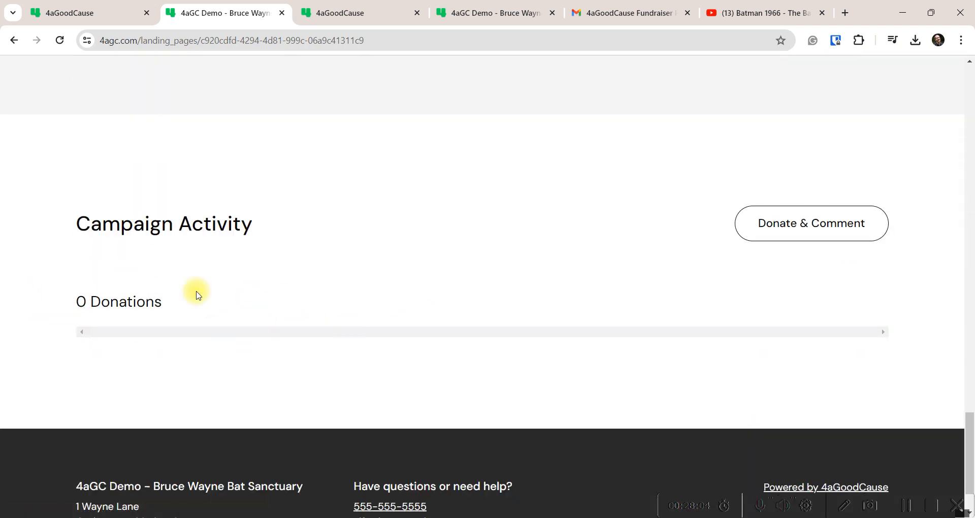
{"action": "scroll", "coordinate": [285, 291], "scroll_direction": "up", "scroll_amount": 6}
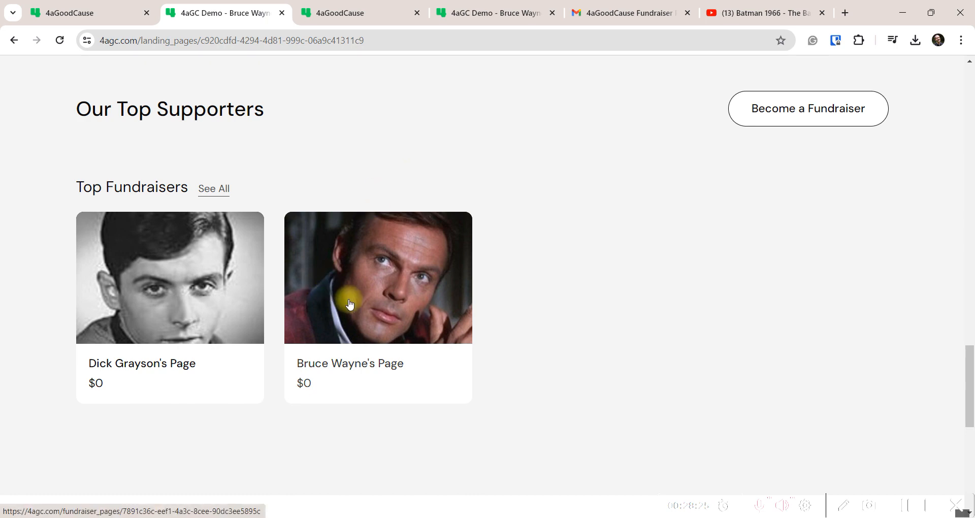
{"action": "scroll", "coordinate": [349, 303], "scroll_direction": "up", "scroll_amount": 10}
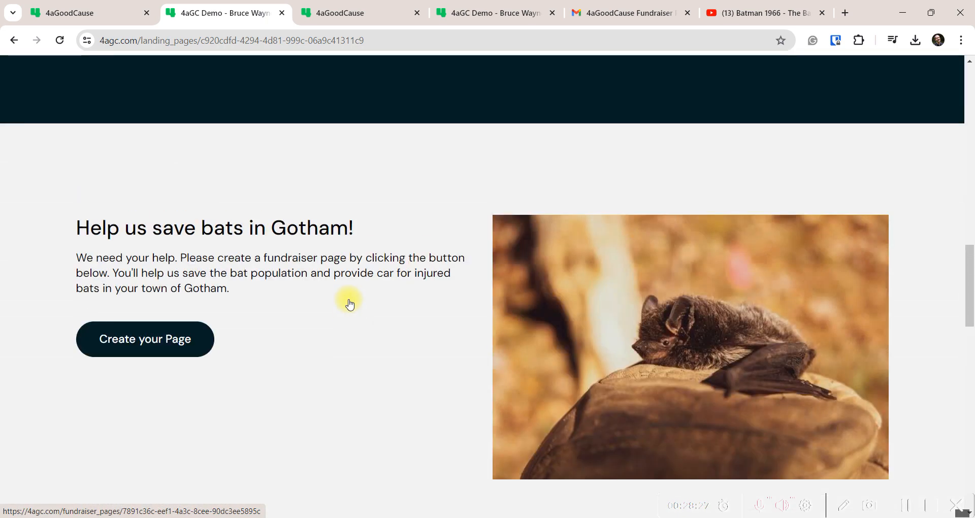
{"action": "scroll", "coordinate": [349, 301], "scroll_direction": "up", "scroll_amount": 8}
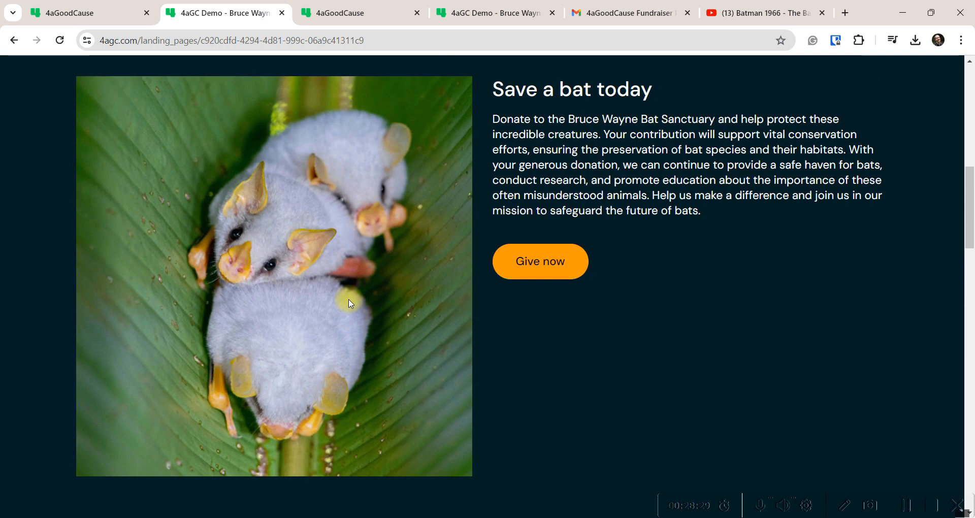
{"action": "scroll", "coordinate": [502, 220], "scroll_direction": "up", "scroll_amount": 2}
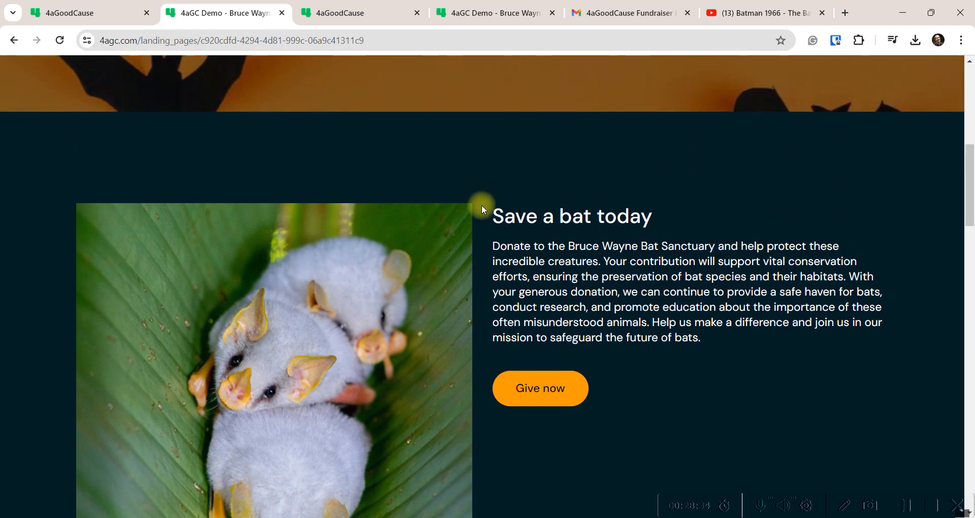
{"action": "scroll", "coordinate": [462, 273], "scroll_direction": "down", "scroll_amount": 10}
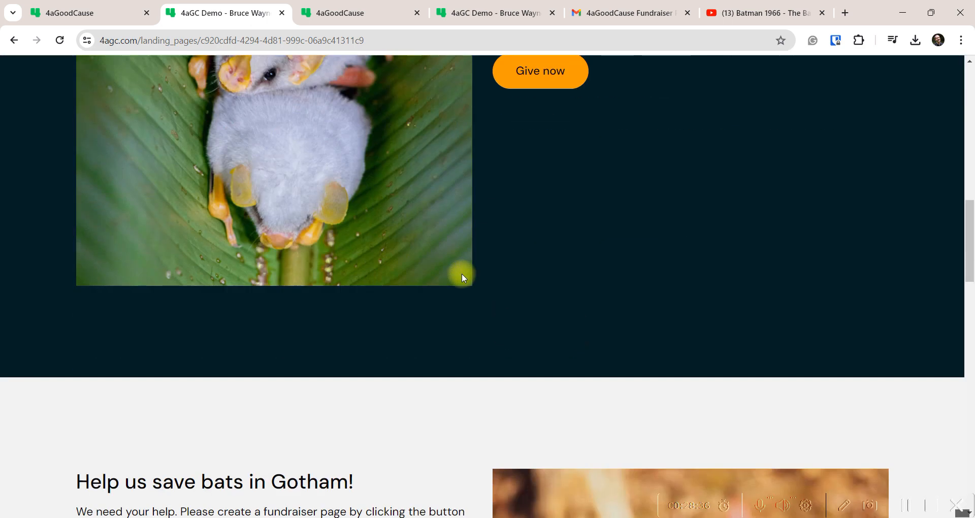
{"action": "scroll", "coordinate": [462, 273], "scroll_direction": "up", "scroll_amount": 8}
{"action": "scroll", "coordinate": [422, 325], "scroll_direction": "down", "scroll_amount": 15}
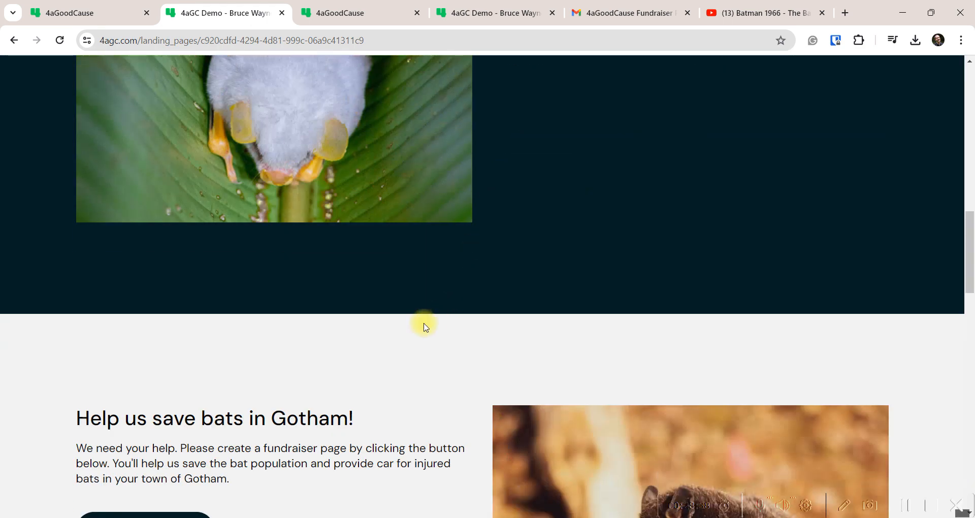
{"action": "scroll", "coordinate": [424, 328], "scroll_direction": "down", "scroll_amount": 4}
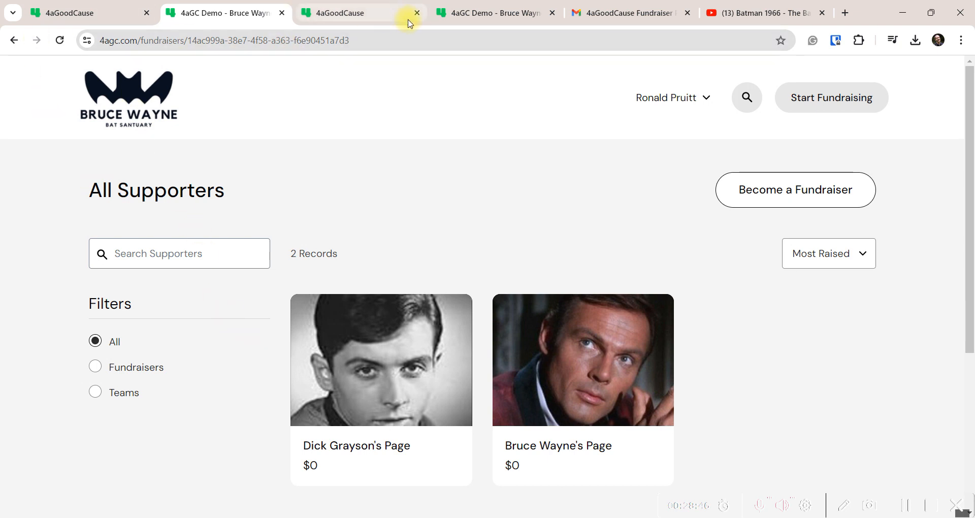
Copy the All Supporters page address and return to the admin tab
{"action": "left_click_drag", "start_coordinate": [363, 40], "coordinate": [84, 39]}
{"action": "right_click", "coordinate": [184, 42]}
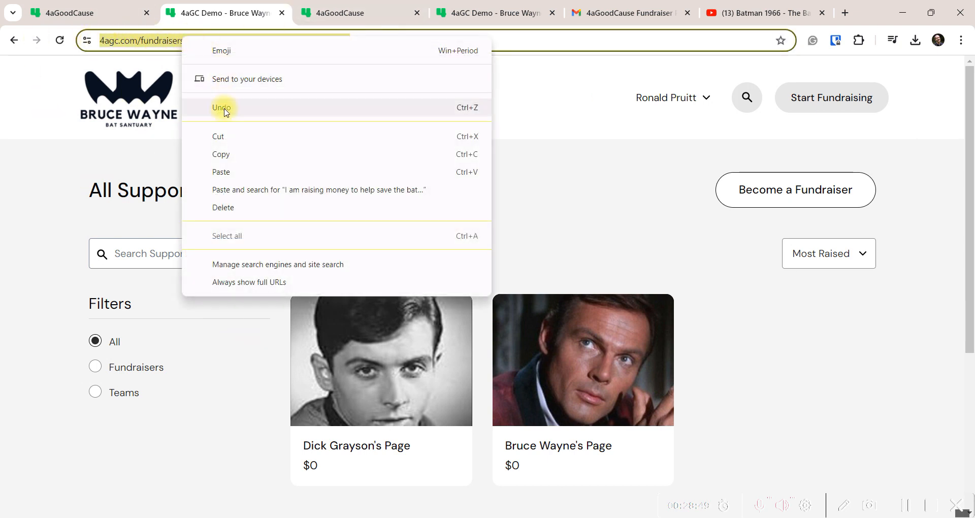
{"action": "left_click", "coordinate": [224, 154]}
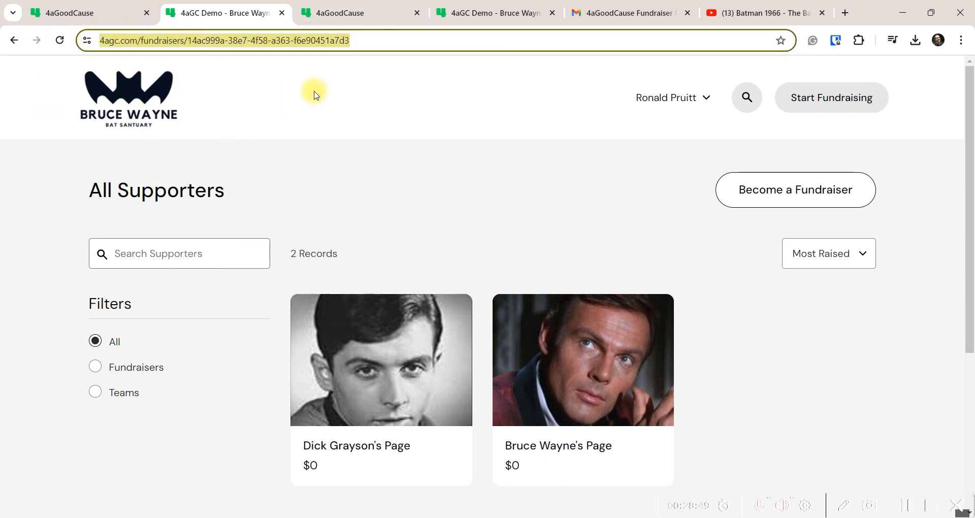
{"action": "left_click", "coordinate": [77, 8]}
Open the Bruce Wayne Bat Sanctuary - P2P Landing Page Builder and edit the first Two Column section
{"action": "left_click", "coordinate": [46, 266]}
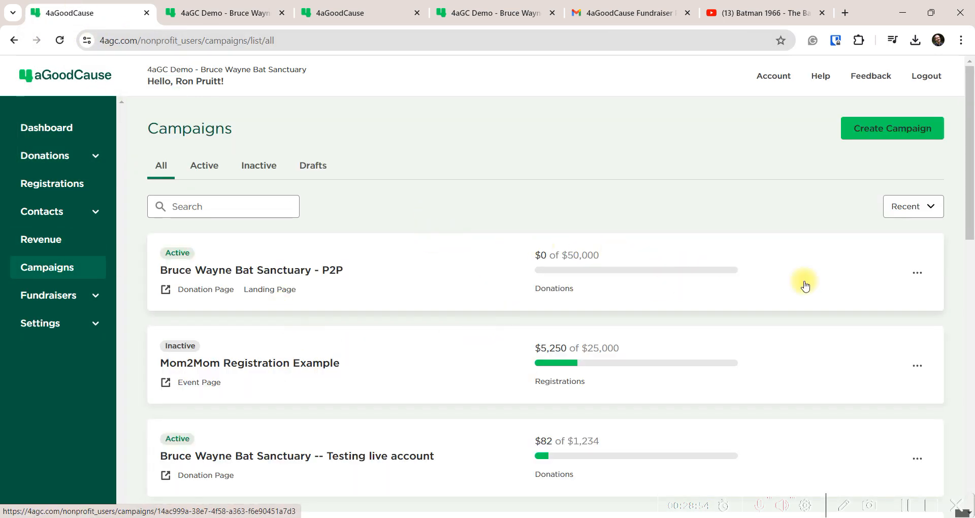
{"action": "left_click", "coordinate": [918, 272]}
{"action": "left_click", "coordinate": [849, 298]}
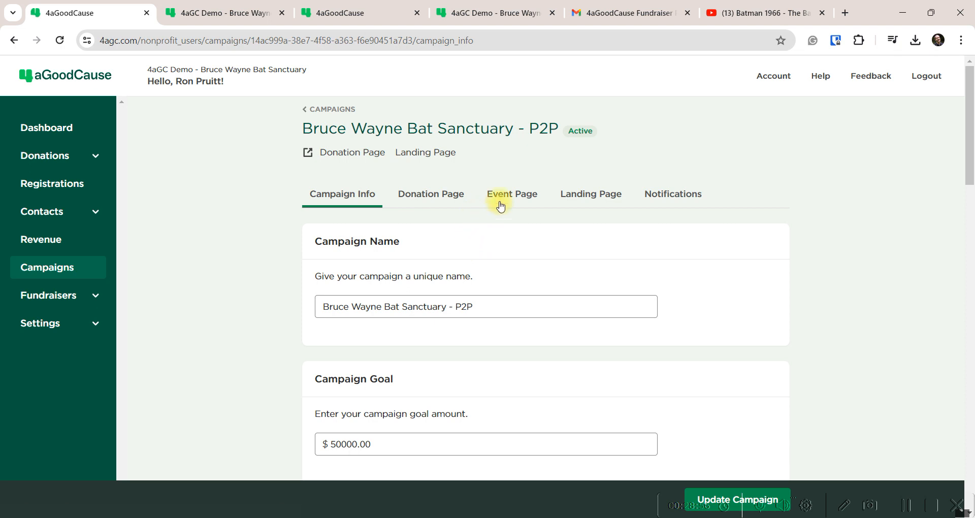
{"action": "left_click", "coordinate": [586, 197]}
{"action": "scroll", "coordinate": [325, 315], "scroll_direction": "down", "scroll_amount": 3}
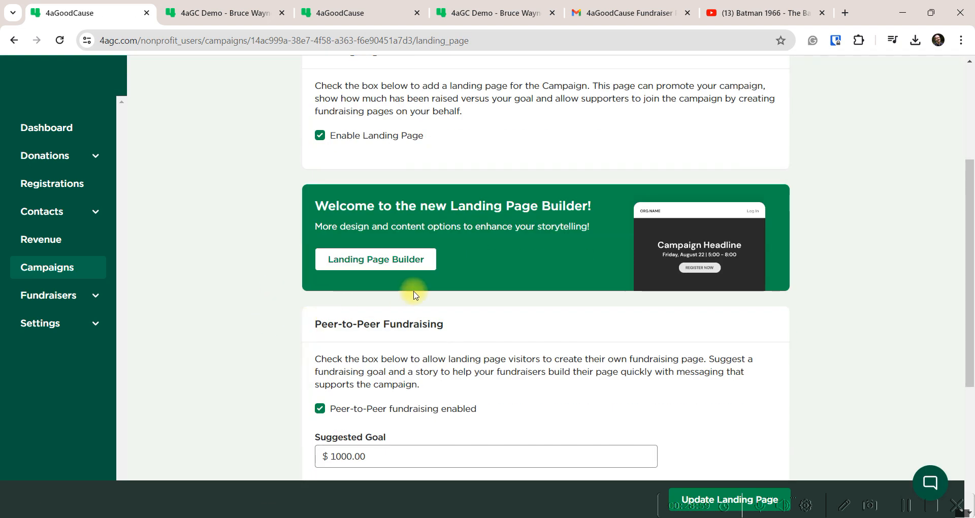
{"action": "left_click", "coordinate": [382, 261]}
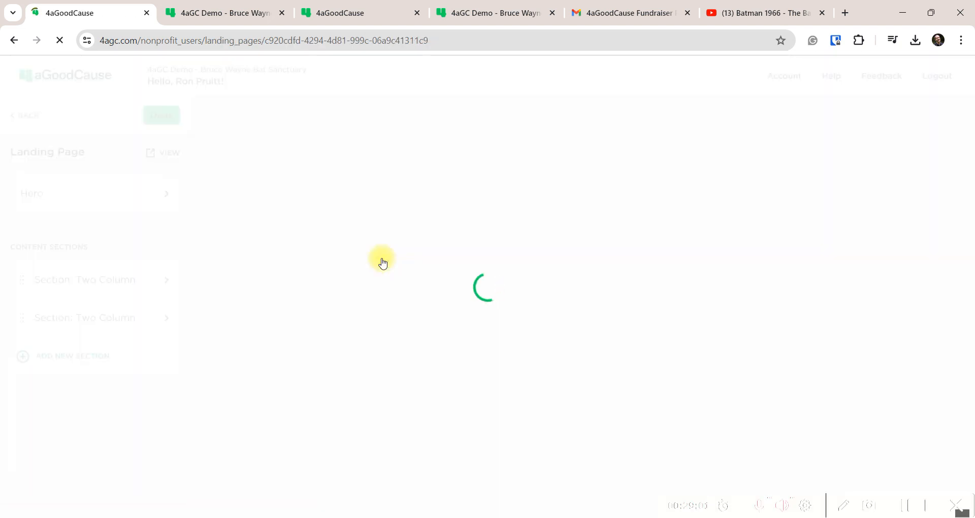
{"action": "scroll", "coordinate": [383, 262], "scroll_direction": "down", "scroll_amount": 3}
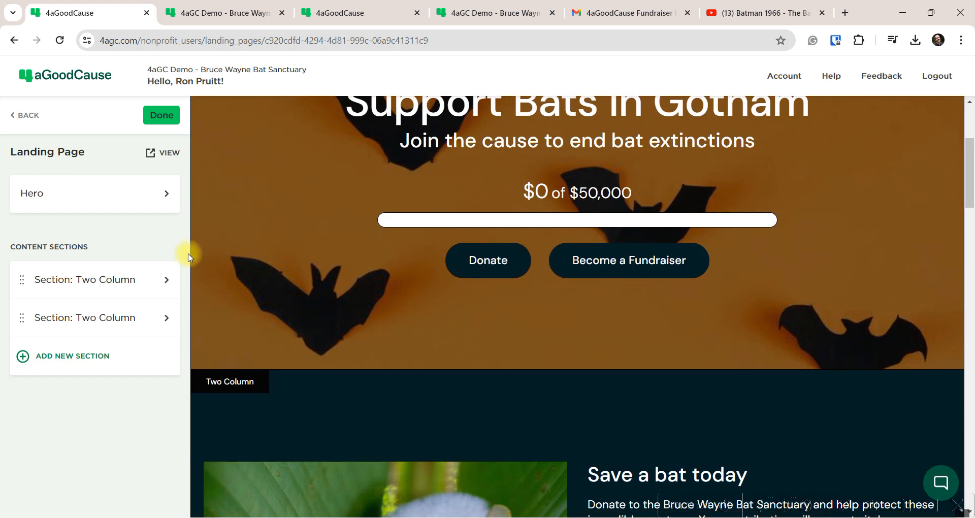
{"action": "left_click", "coordinate": [67, 286]}
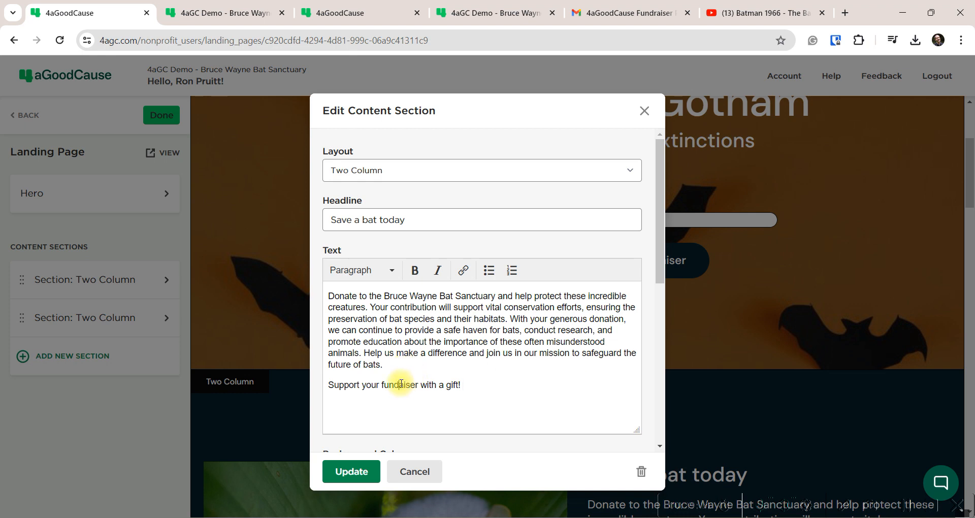
Fix 'fundaiser' and link "Support your fundraiser with a gift!" to the copied URL, then update
{"action": "left_click", "coordinate": [400, 384]}
{"action": "type", "text": "r"}
{"action": "left_click_drag", "start_coordinate": [465, 384], "coordinate": [302, 385]}
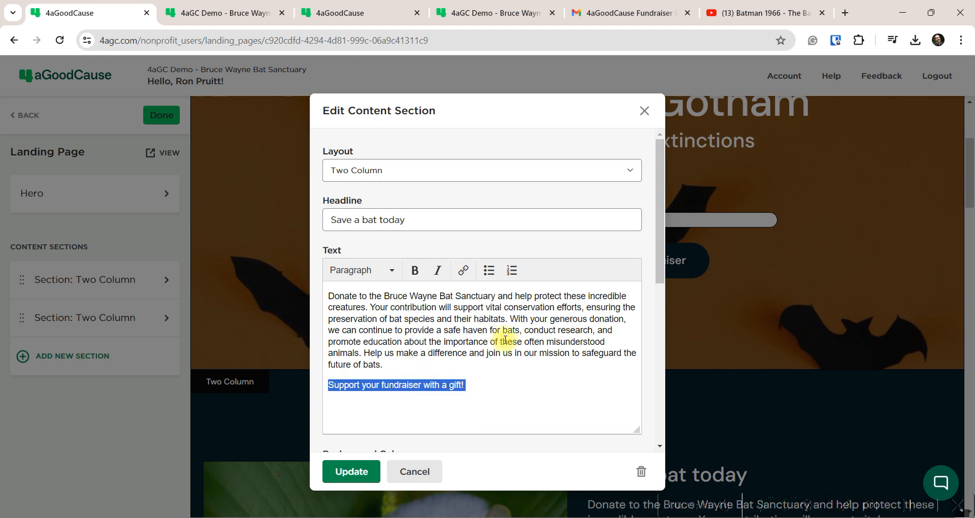
{"action": "left_click", "coordinate": [464, 271]}
{"action": "key", "text": "ctrl+v"}
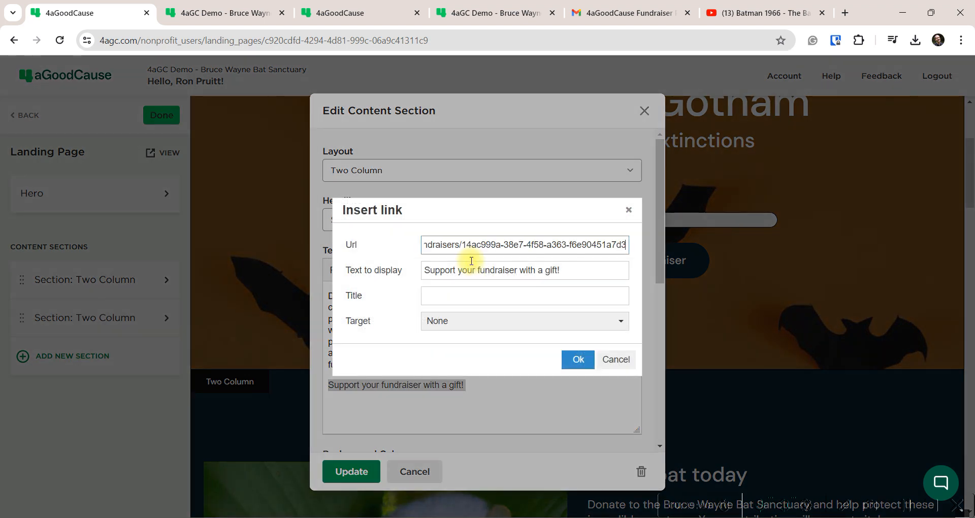
{"action": "left_click", "coordinate": [578, 359]}
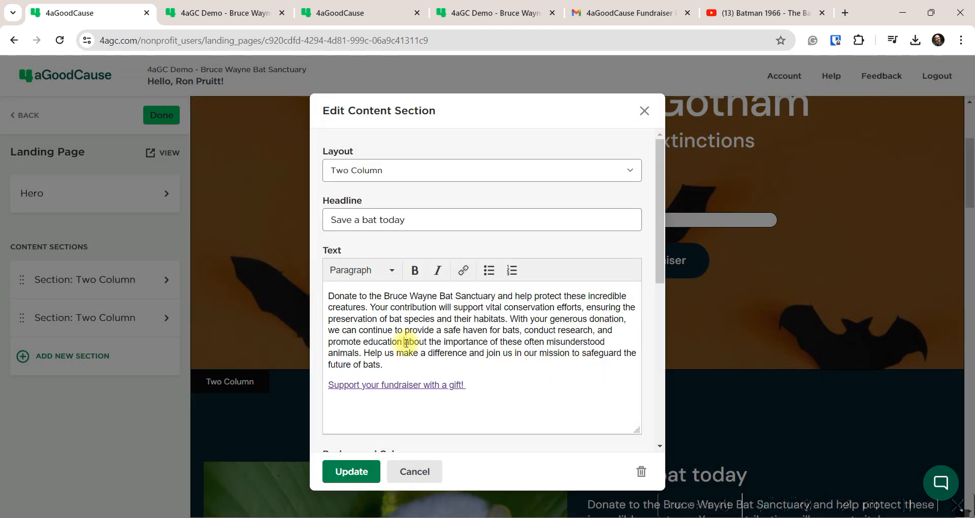
{"action": "left_click", "coordinate": [351, 471]}
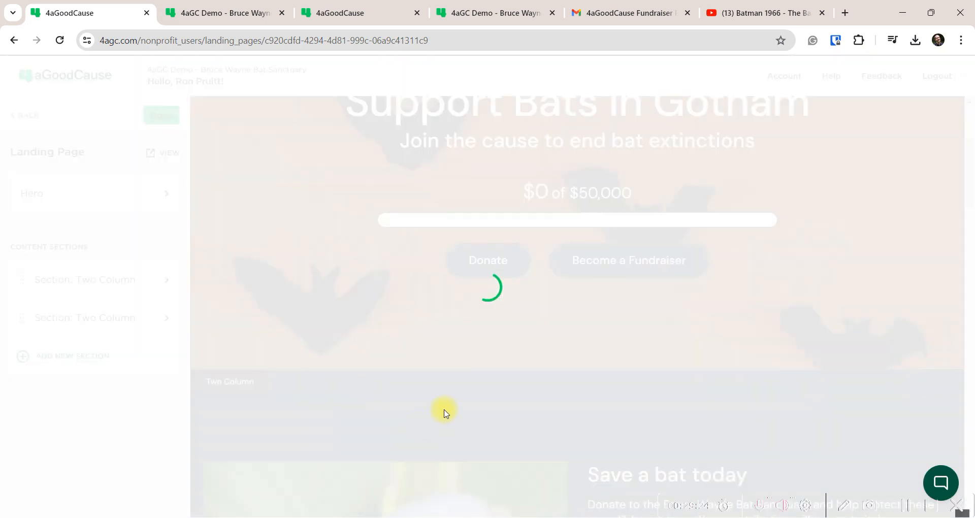
{"action": "scroll", "coordinate": [496, 321], "scroll_direction": "down", "scroll_amount": 6}
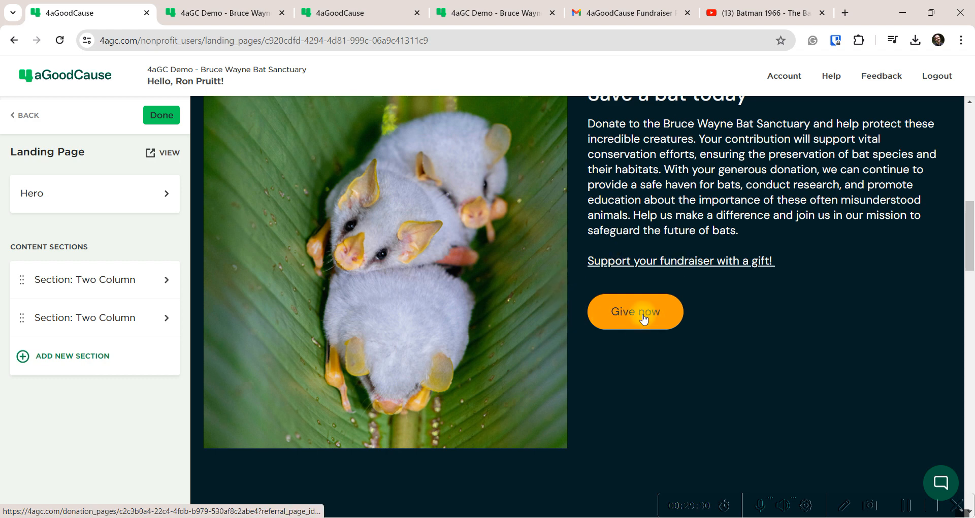
Go to the Support Bats in Gotham landing page and start a donation from it
{"action": "left_click", "coordinate": [392, 517]}
{"action": "scroll", "coordinate": [356, 244], "scroll_direction": "up", "scroll_amount": 5}
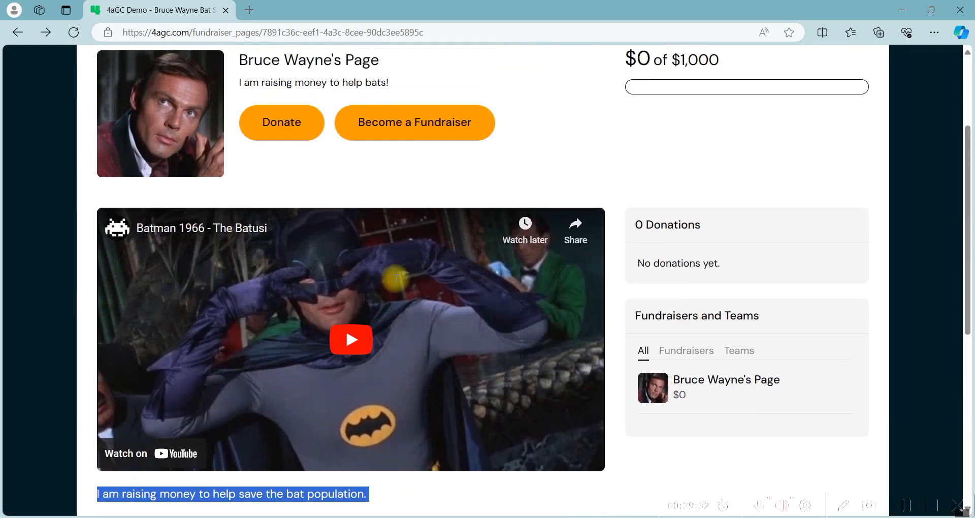
{"action": "scroll", "coordinate": [397, 279], "scroll_direction": "up", "scroll_amount": 3}
{"action": "left_click", "coordinate": [439, 289]}
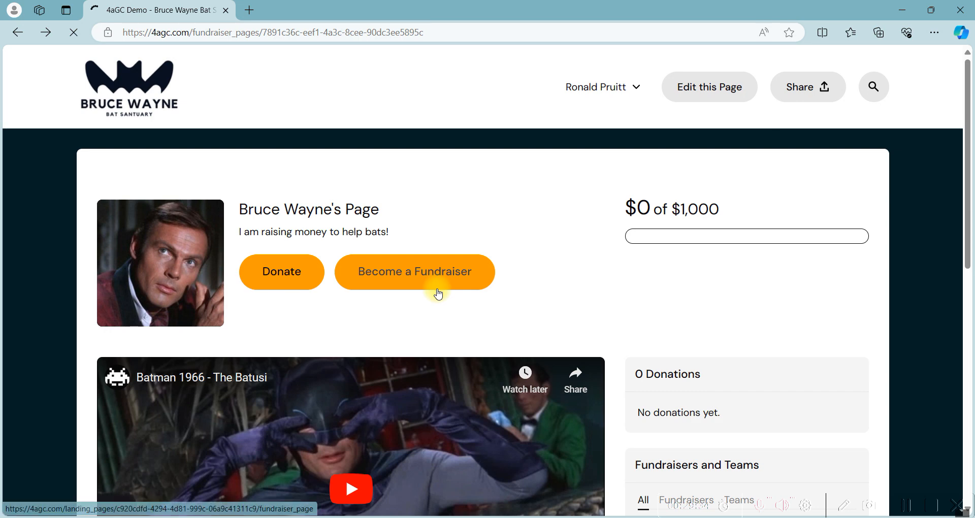
{"action": "scroll", "coordinate": [457, 297], "scroll_direction": "down", "scroll_amount": 2}
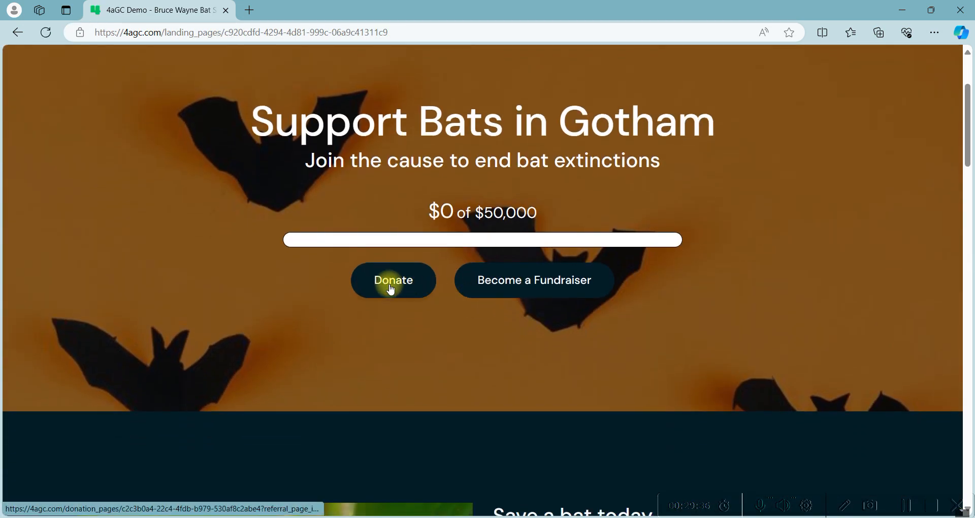
{"action": "left_click", "coordinate": [391, 284]}
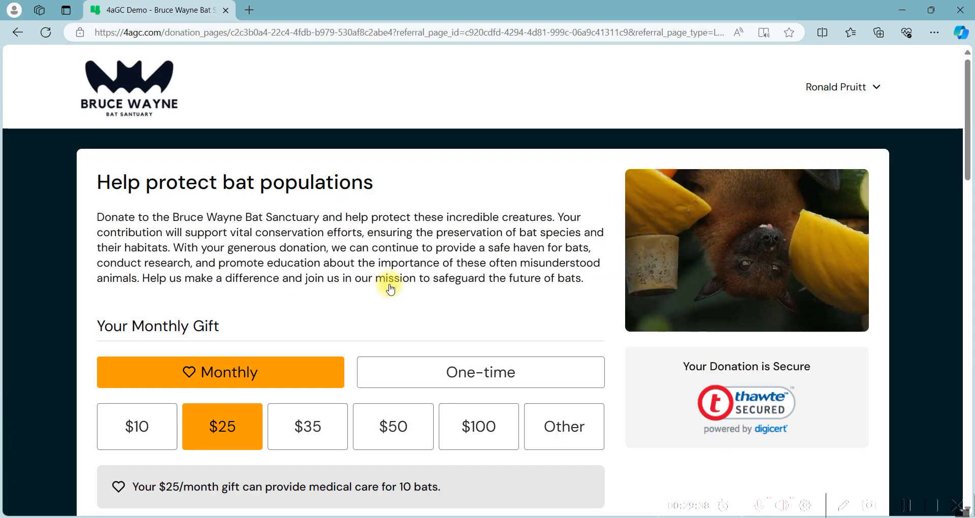
Search 'br' in Credit my donation and credit the gift to Bruce Wayne's Page
{"action": "scroll", "coordinate": [391, 290], "scroll_direction": "down", "scroll_amount": 4}
{"action": "scroll", "coordinate": [391, 289], "scroll_direction": "down", "scroll_amount": 3}
{"action": "left_click", "coordinate": [162, 284]}
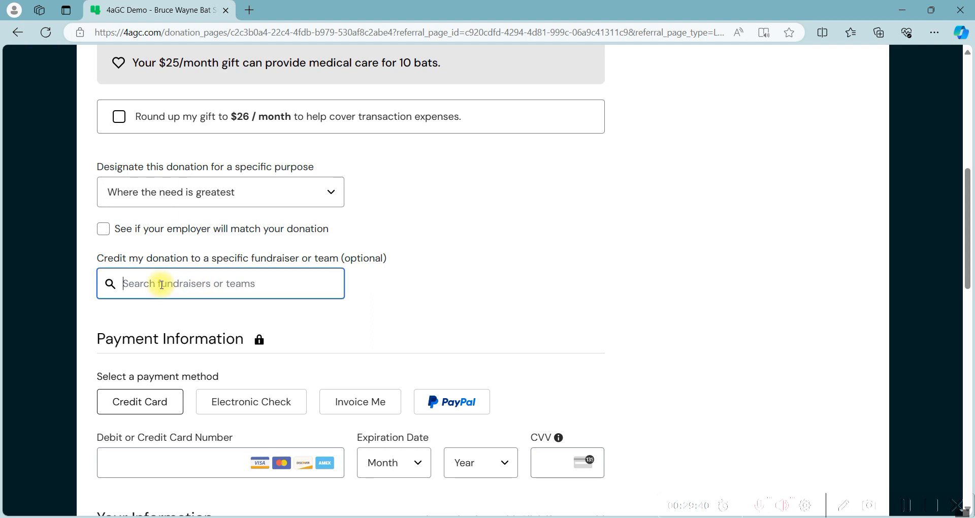
{"action": "type", "text": "bruce"}
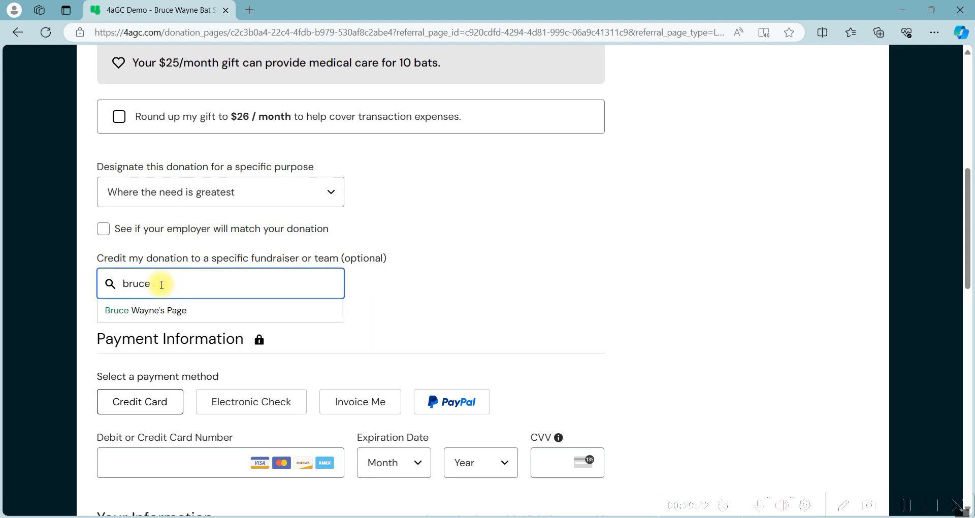
{"action": "left_click", "coordinate": [206, 311]}
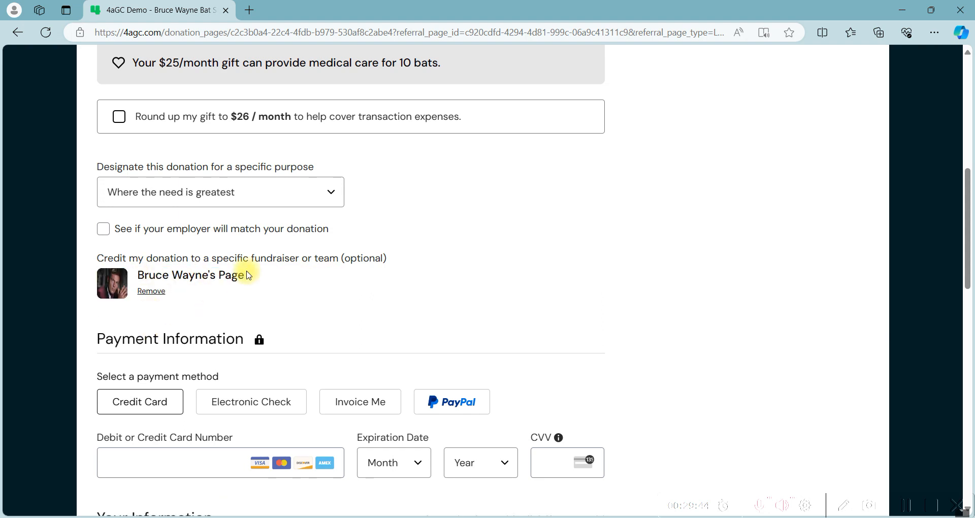
{"action": "scroll", "coordinate": [244, 263], "scroll_direction": "up", "scroll_amount": 8}
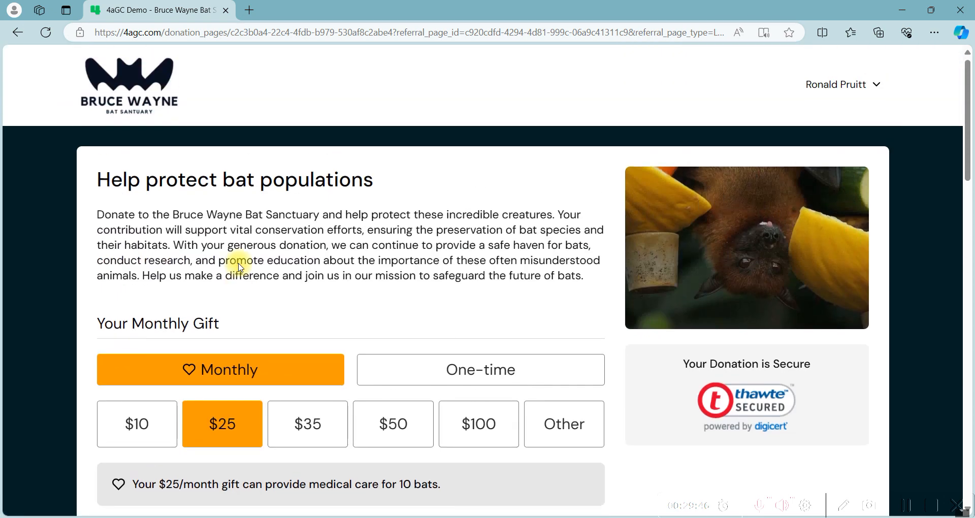
Open Bruce Wayne's fundraiser from the landing page's top fundraisers and start a donation there
{"action": "left_click", "coordinate": [116, 90]}
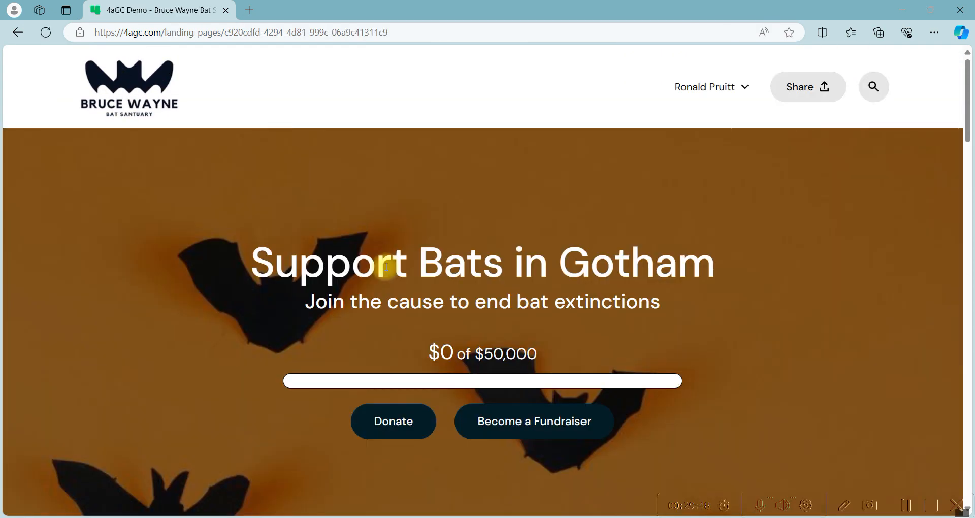
{"action": "scroll", "coordinate": [386, 266], "scroll_direction": "down", "scroll_amount": 20}
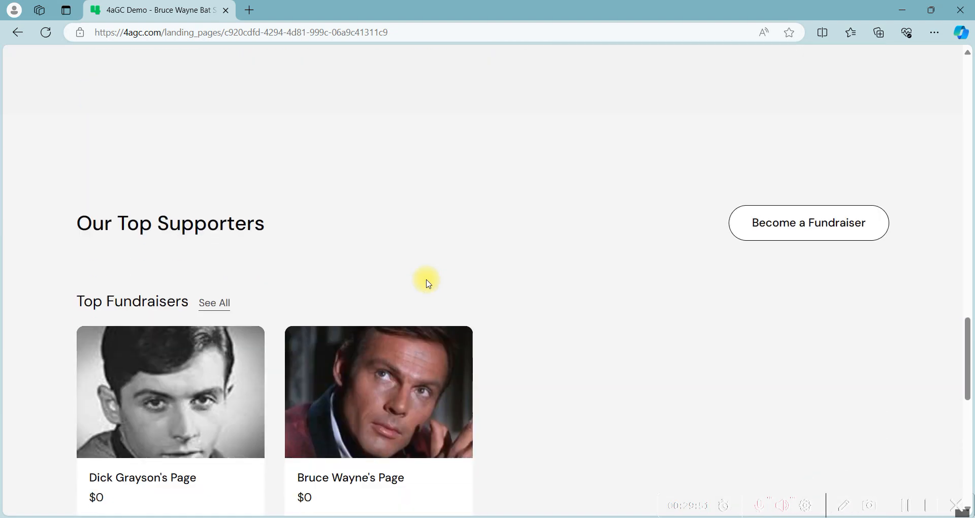
{"action": "scroll", "coordinate": [428, 283], "scroll_direction": "down", "scroll_amount": 4}
{"action": "left_click", "coordinate": [378, 180]}
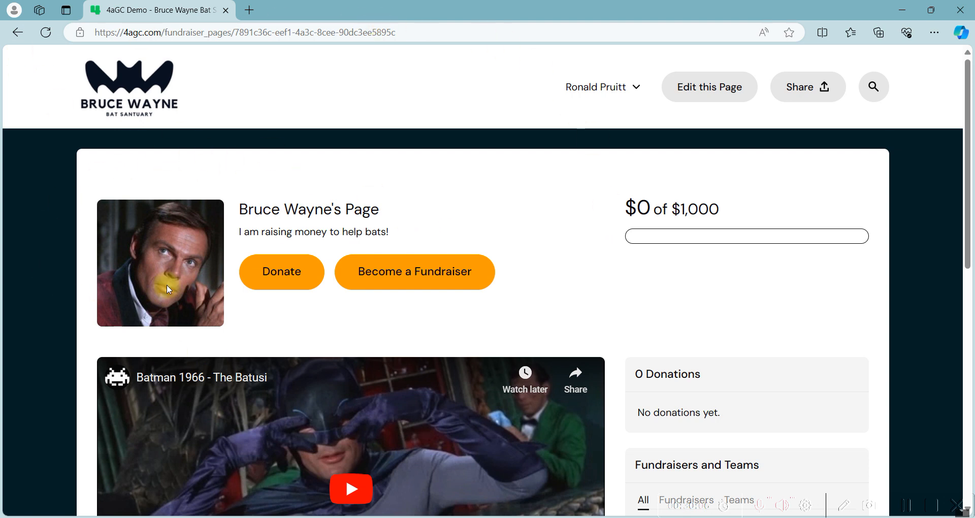
{"action": "left_click", "coordinate": [288, 283]}
{"action": "scroll", "coordinate": [287, 282], "scroll_direction": "down", "scroll_amount": 4}
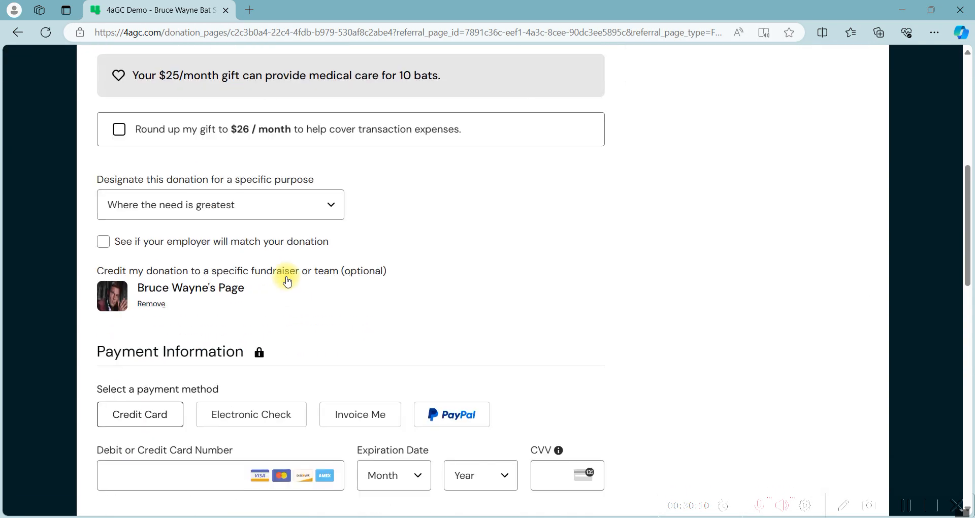
{"action": "scroll", "coordinate": [97, 341], "scroll_direction": "up", "scroll_amount": 8}
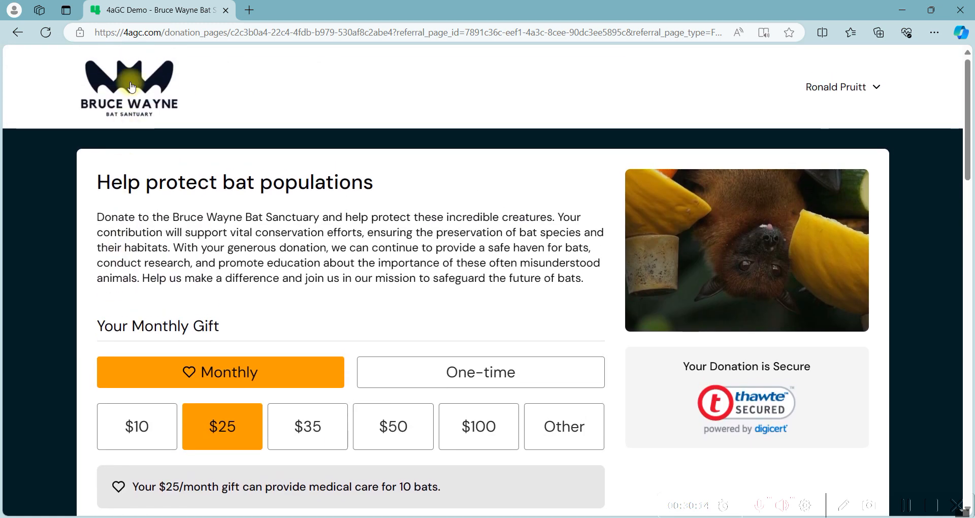
{"action": "left_click", "coordinate": [132, 88]}
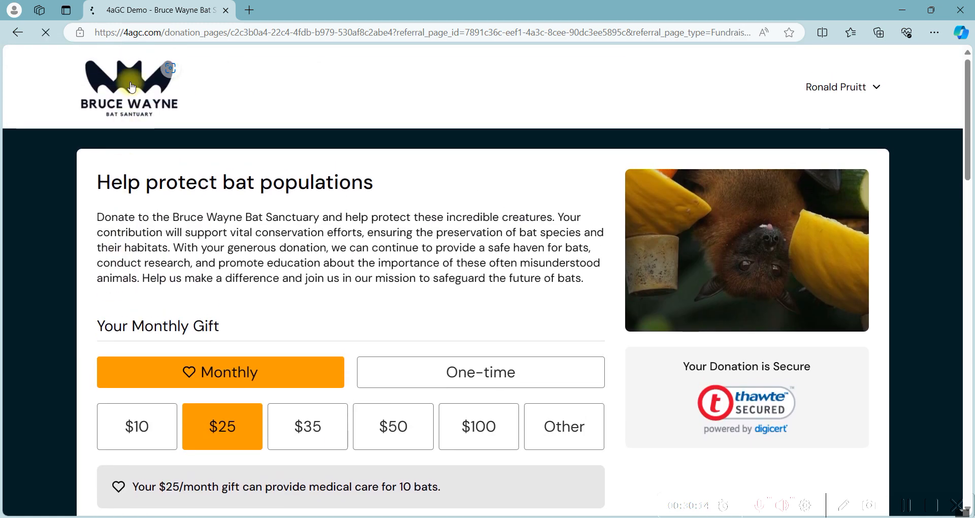